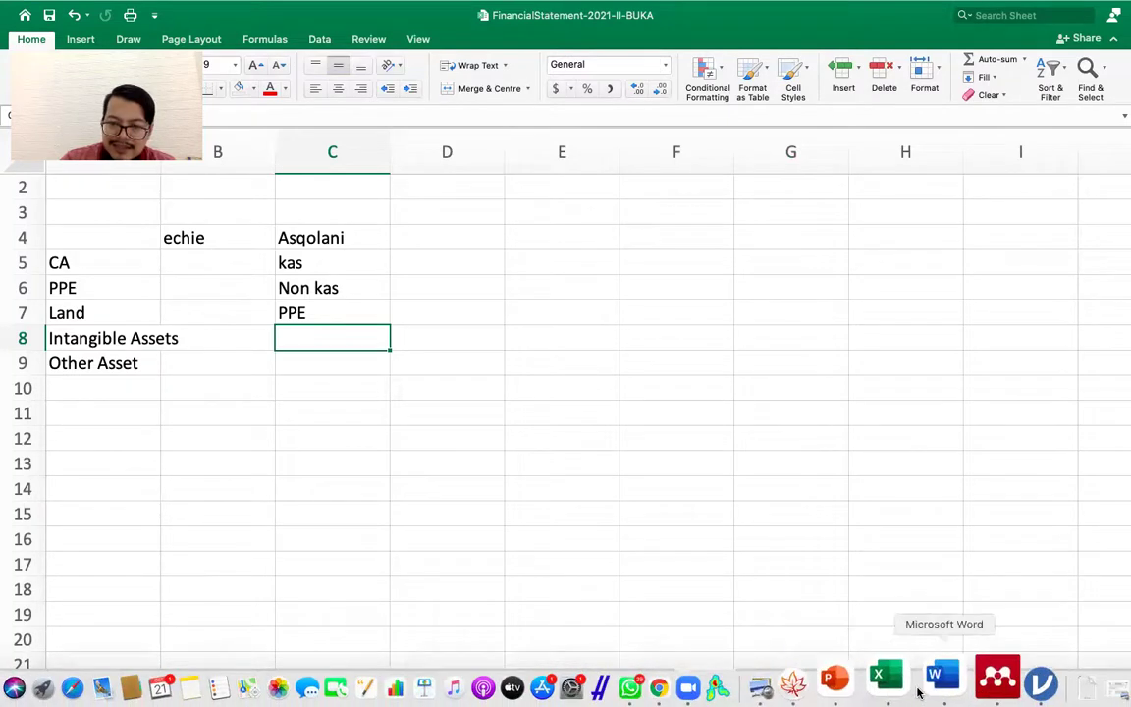
Switch to the ALK_w4c_Revised Recasting FS Example workbook and go to the start of the Asset & Depreciation sheet
{"action": "left_click", "coordinate": [913, 678]}
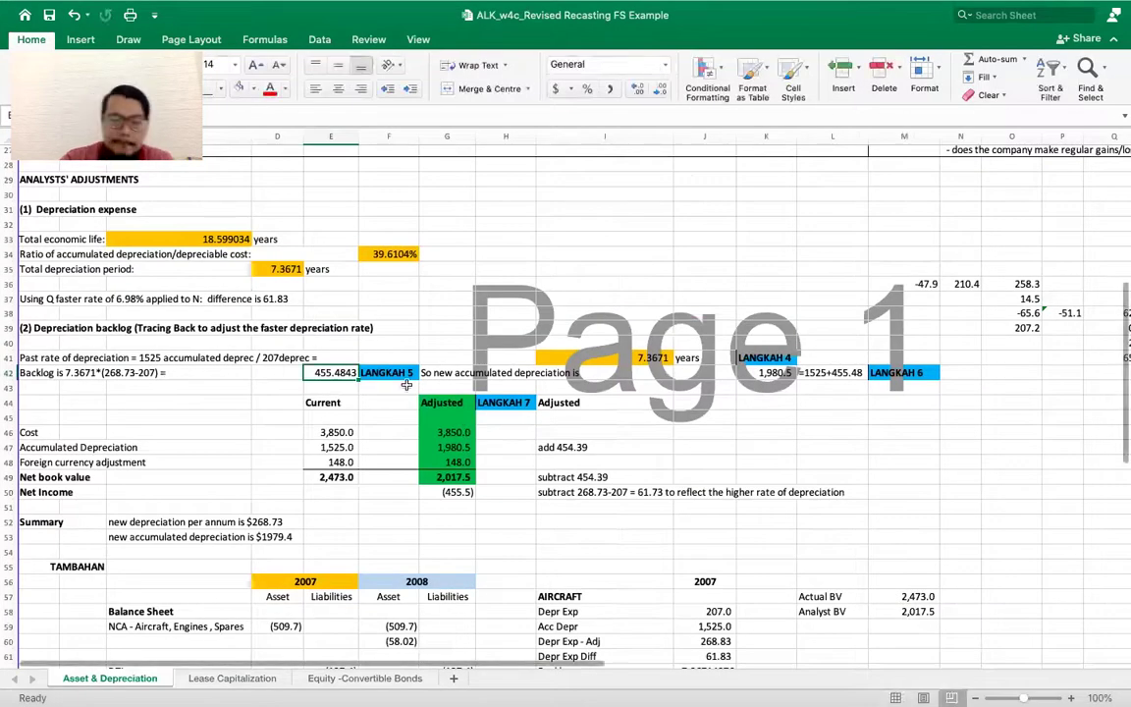
{"action": "scroll", "coordinate": [491, 495], "scroll_direction": "up", "scroll_amount": 1}
{"action": "scroll", "coordinate": [493, 499], "scroll_direction": "up", "scroll_amount": 10}
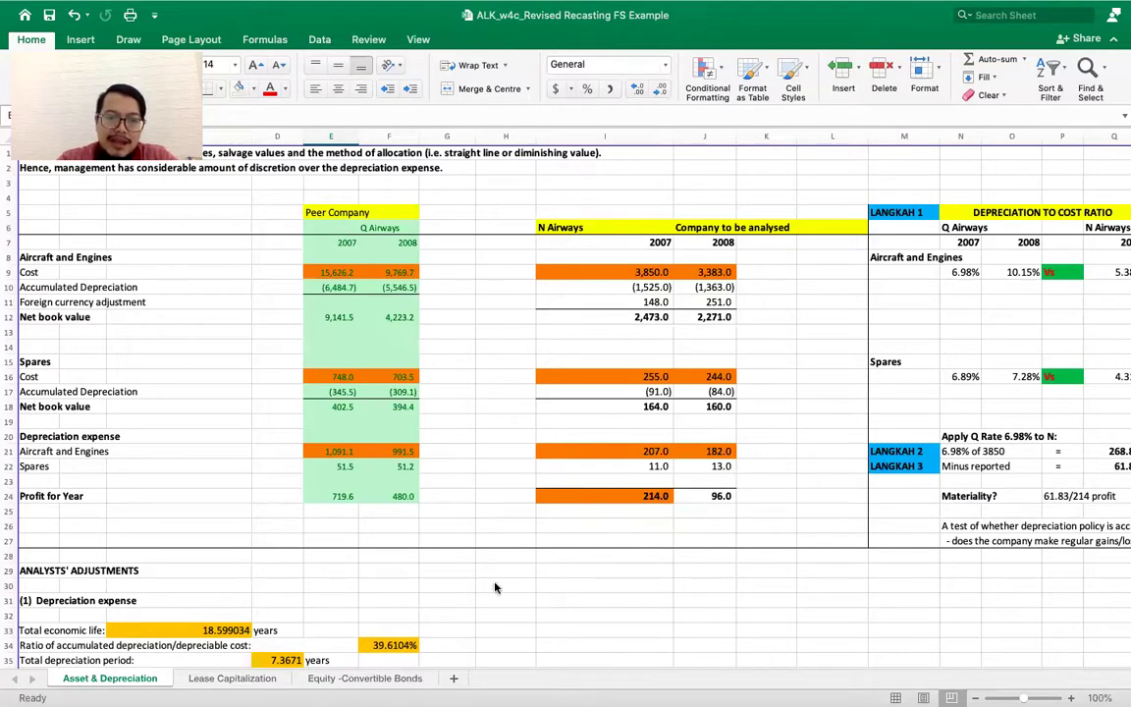
Circle the Peer Company and N Airways figures, label the latter "Buka", and write "% depr" beside the peer columns
{"action": "mouse_move", "coordinate": [346, 194]}
{"action": "left_mouse_down"}
{"action": "mouse_move", "coordinate": [309, 202]}
{"action": "mouse_move", "coordinate": [360, 201]}
{"action": "left_mouse_up"}
{"action": "mouse_move", "coordinate": [668, 187]}
{"action": "left_mouse_down"}
{"action": "mouse_move", "coordinate": [617, 275]}
{"action": "mouse_move", "coordinate": [780, 183]}
{"action": "mouse_move", "coordinate": [782, 193]}
{"action": "mouse_move", "coordinate": [807, 181]}
{"action": "left_mouse_up"}
{"action": "mouse_move", "coordinate": [815, 168]}
{"action": "left_mouse_down"}
{"action": "mouse_move", "coordinate": [817, 210]}
{"action": "mouse_move", "coordinate": [868, 184]}
{"action": "left_mouse_up"}
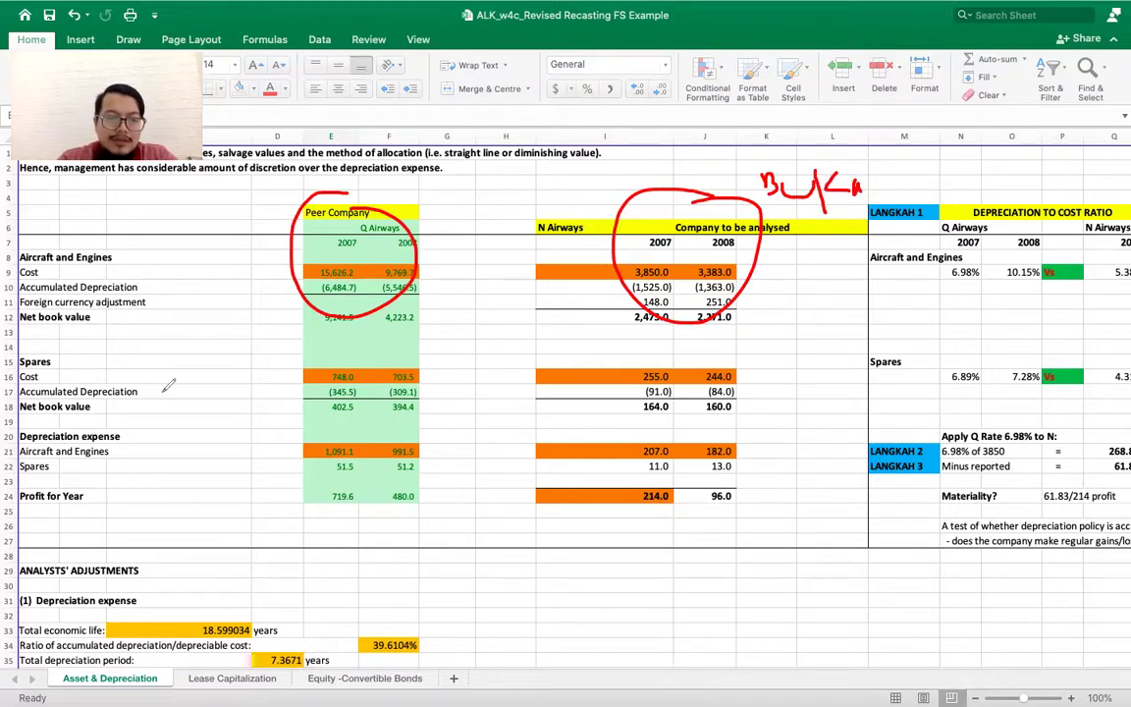
{"action": "mouse_move", "coordinate": [165, 339]}
{"action": "left_mouse_down"}
{"action": "mouse_move", "coordinate": [172, 369]}
{"action": "mouse_move", "coordinate": [192, 366]}
{"action": "left_mouse_up"}
{"action": "mouse_move", "coordinate": [228, 329]}
{"action": "left_mouse_down"}
{"action": "mouse_move", "coordinate": [229, 352]}
{"action": "mouse_move", "coordinate": [220, 349]}
{"action": "mouse_move", "coordinate": [278, 335]}
{"action": "left_mouse_up"}
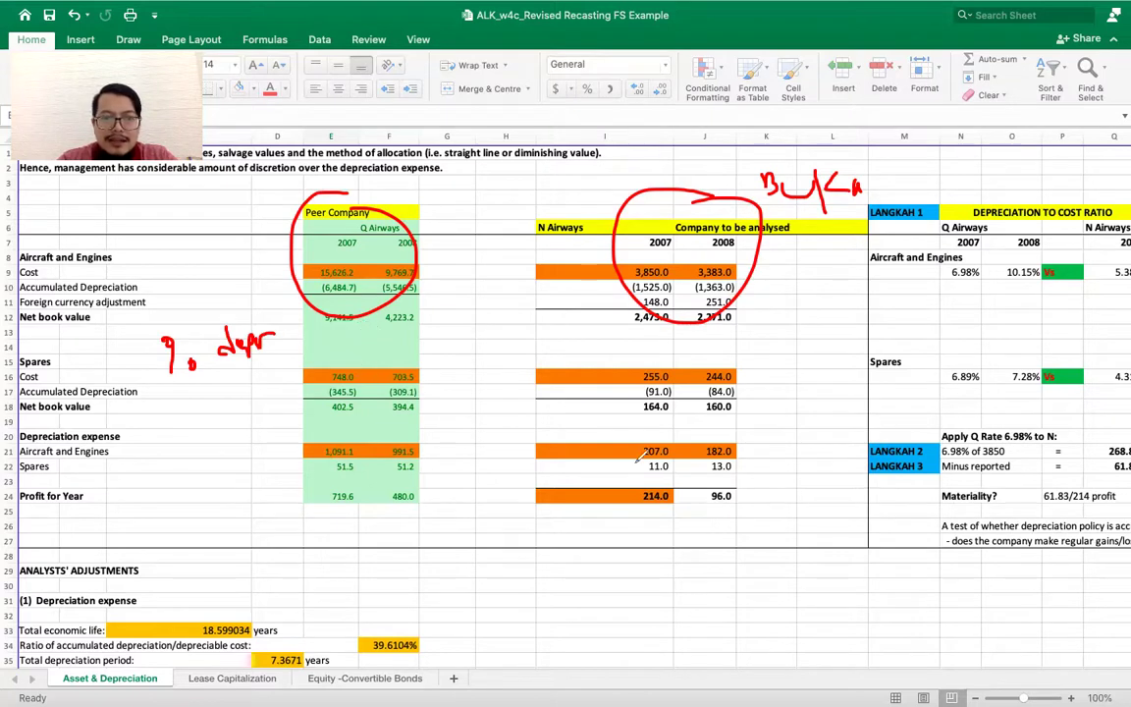
Circle and label Aircraft and Engines as PPE, number the asset sections, draw arrows to their depreciation expense lines, and clear the annotations
{"action": "mouse_move", "coordinate": [57, 248]}
{"action": "left_mouse_down"}
{"action": "mouse_move", "coordinate": [108, 265]}
{"action": "mouse_move", "coordinate": [59, 246]}
{"action": "left_mouse_up"}
{"action": "mouse_move", "coordinate": [149, 236]}
{"action": "left_mouse_down"}
{"action": "mouse_move", "coordinate": [156, 257]}
{"action": "mouse_move", "coordinate": [169, 258]}
{"action": "mouse_move", "coordinate": [208, 204]}
{"action": "mouse_move", "coordinate": [220, 235]}
{"action": "left_mouse_up"}
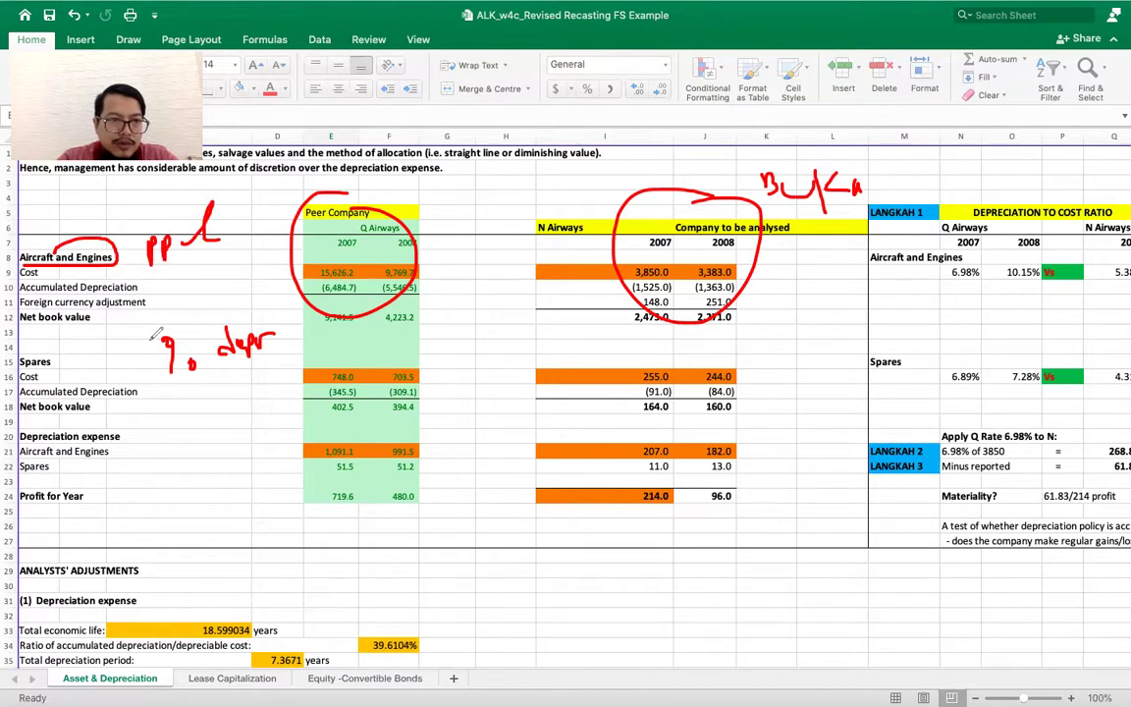
{"action": "left_click_drag", "start_coordinate": [57, 212], "coordinate": [57, 228]}
{"action": "left_click_drag", "start_coordinate": [73, 344], "coordinate": [94, 355]}
{"action": "mouse_move", "coordinate": [126, 447]}
{"action": "left_mouse_down"}
{"action": "mouse_move", "coordinate": [124, 486]}
{"action": "mouse_move", "coordinate": [139, 483]}
{"action": "left_mouse_up"}
{"action": "mouse_move", "coordinate": [117, 253]}
{"action": "left_mouse_down"}
{"action": "mouse_move", "coordinate": [138, 432]}
{"action": "mouse_move", "coordinate": [128, 457]}
{"action": "mouse_move", "coordinate": [147, 442]}
{"action": "left_mouse_up"}
{"action": "mouse_move", "coordinate": [86, 346]}
{"action": "left_mouse_down"}
{"action": "mouse_move", "coordinate": [49, 413]}
{"action": "mouse_move", "coordinate": [59, 479]}
{"action": "mouse_move", "coordinate": [19, 470]}
{"action": "left_mouse_up"}
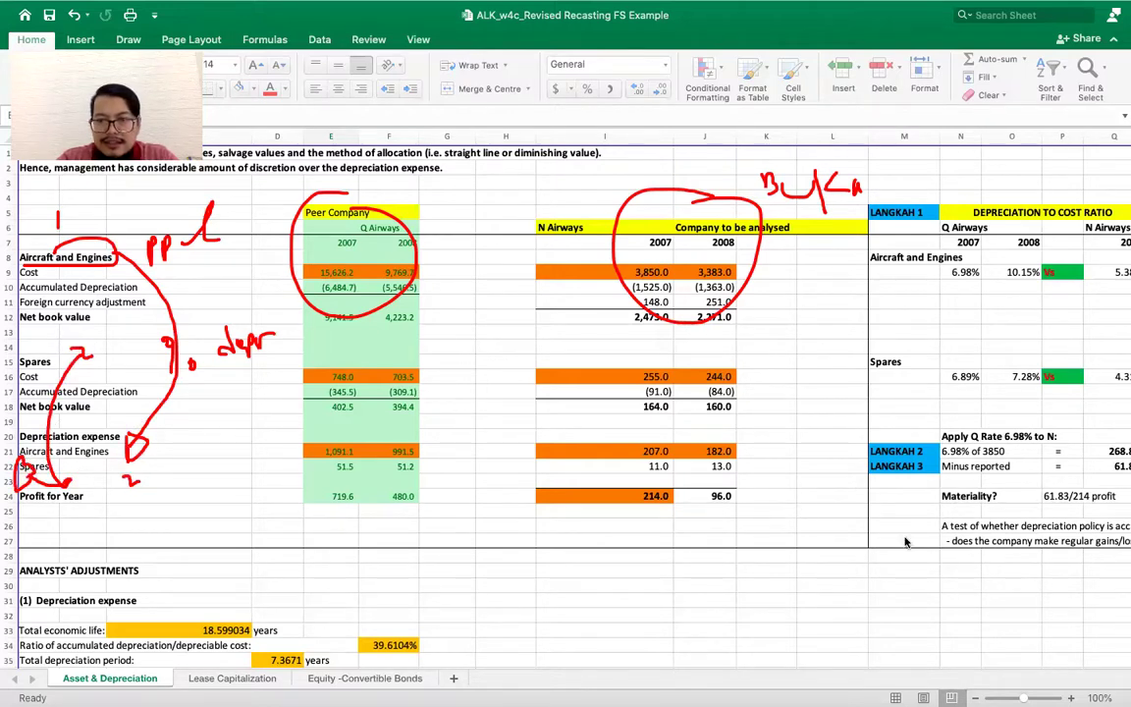
{"action": "key", "text": "e"}
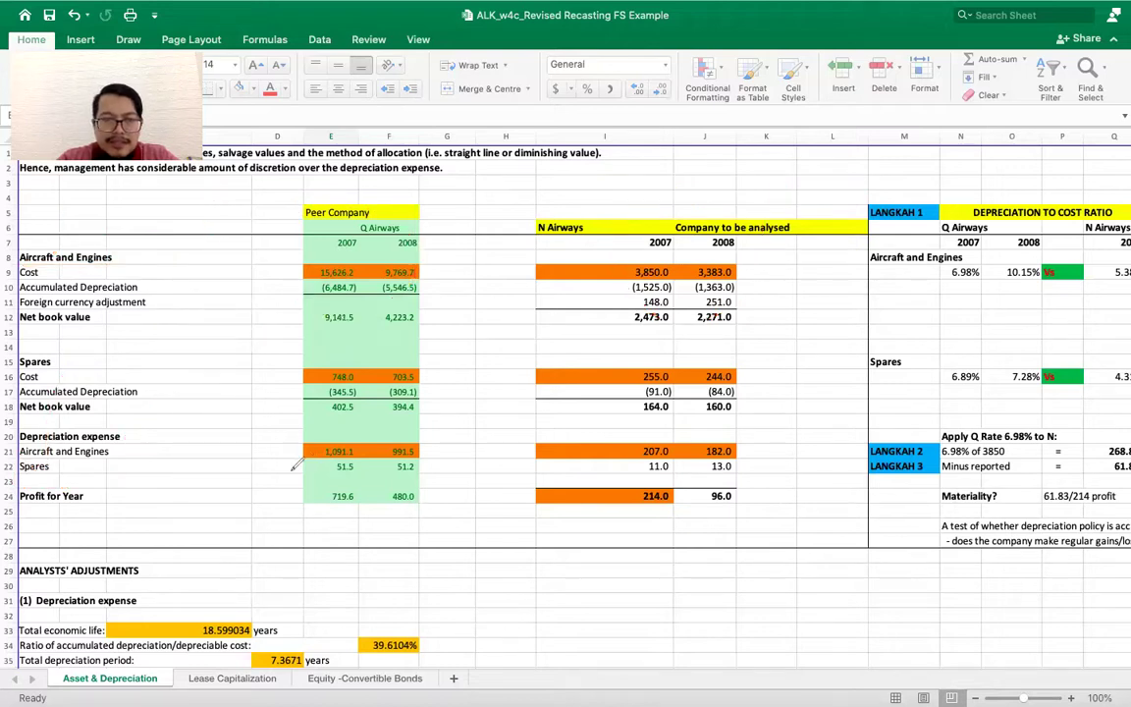
Write "% Depr" and circle the Q Airways aircraft depreciation expense and cost for 2007 and 2008
{"action": "left_click_drag", "start_coordinate": [187, 374], "coordinate": [193, 379]}
{"action": "mouse_move", "coordinate": [195, 369]}
{"action": "left_mouse_down"}
{"action": "mouse_move", "coordinate": [193, 413]}
{"action": "mouse_move", "coordinate": [229, 360]}
{"action": "mouse_move", "coordinate": [234, 375]}
{"action": "mouse_move", "coordinate": [279, 376]}
{"action": "left_mouse_up"}
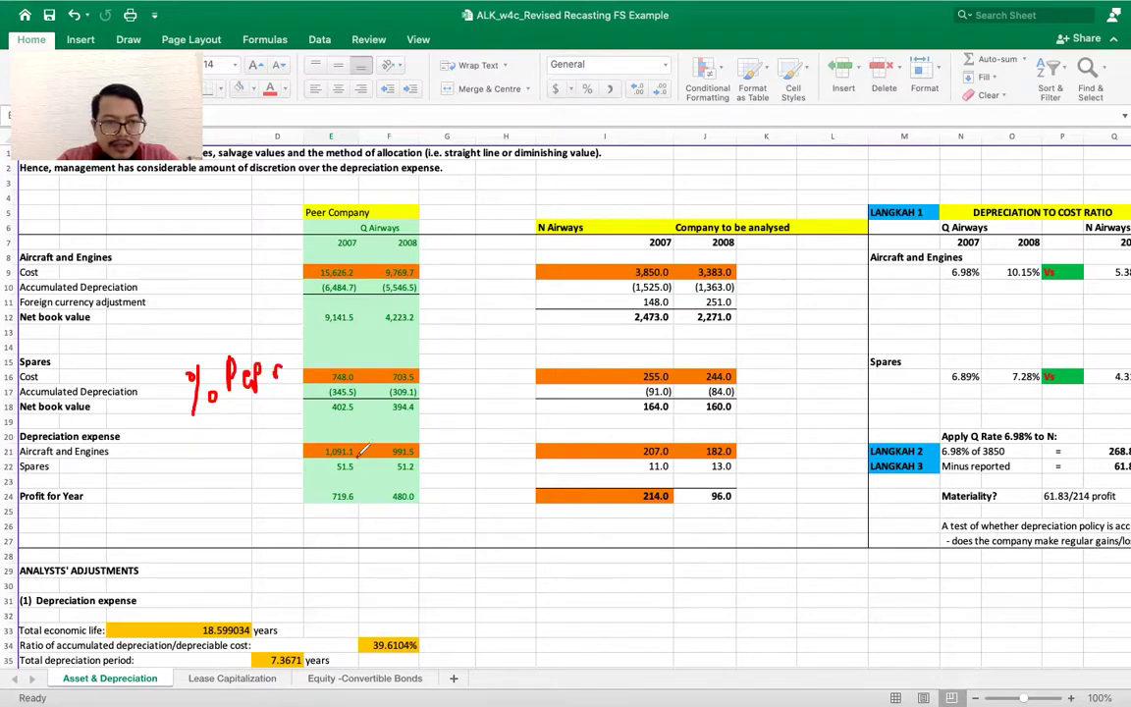
{"action": "left_click_drag", "start_coordinate": [364, 447], "coordinate": [359, 444]}
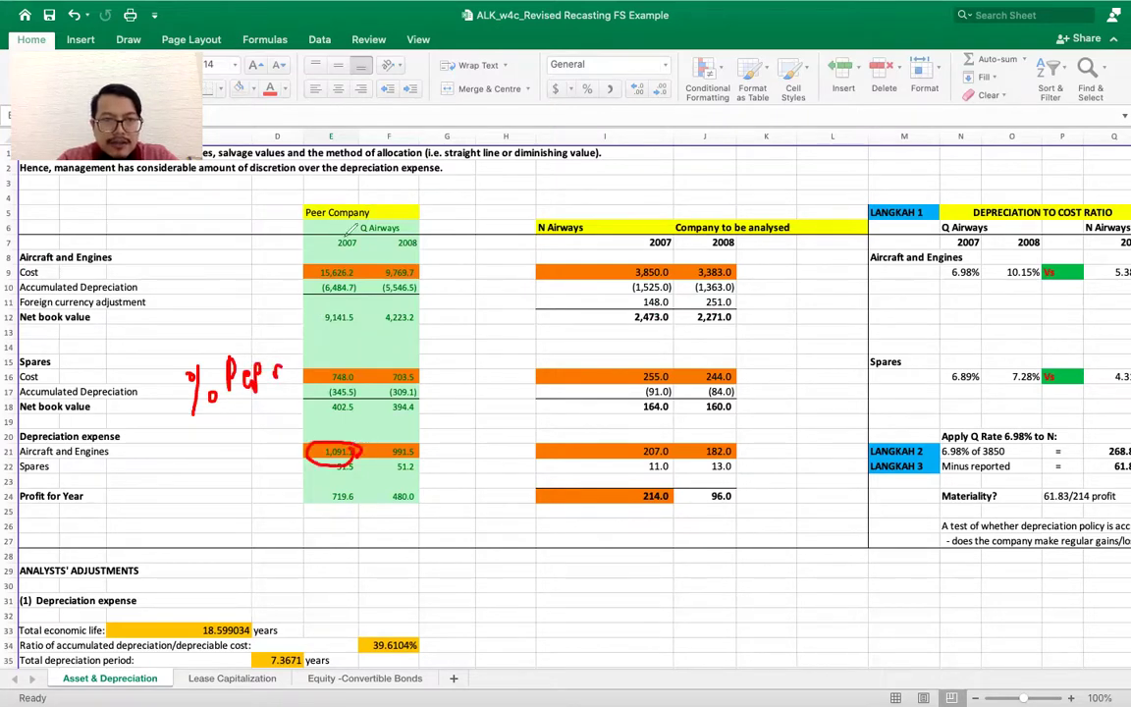
{"action": "mouse_move", "coordinate": [348, 263]}
{"action": "left_mouse_down"}
{"action": "mouse_move", "coordinate": [312, 282]}
{"action": "mouse_move", "coordinate": [346, 263]}
{"action": "left_mouse_up"}
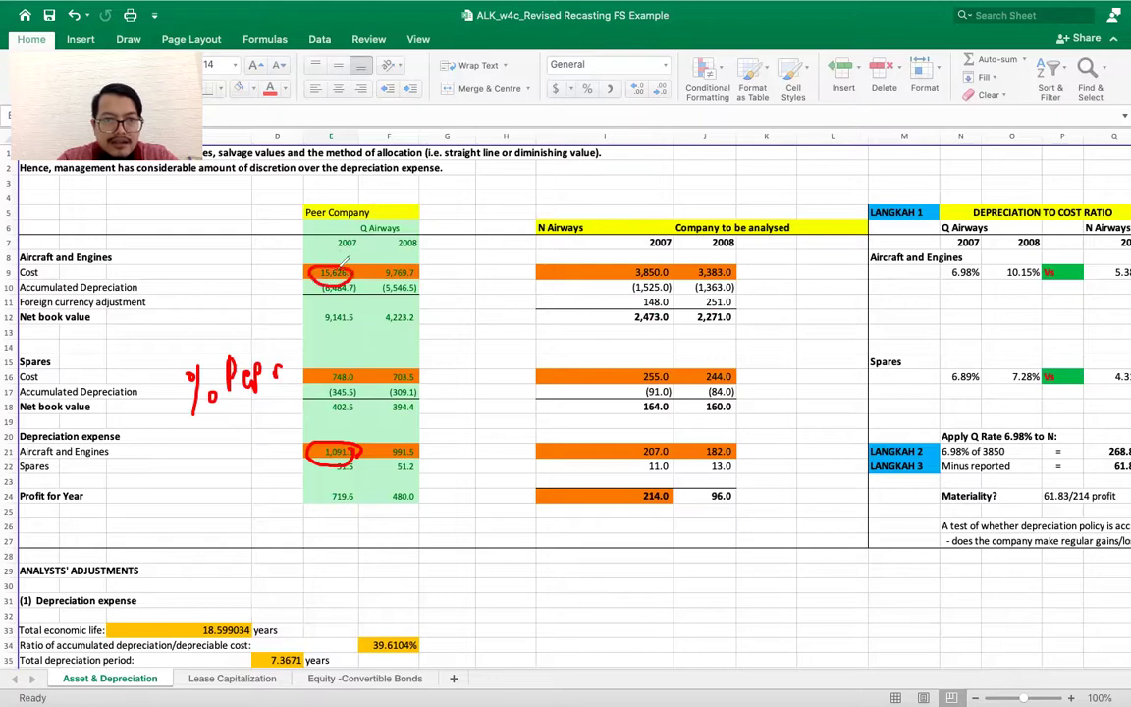
{"action": "left_click_drag", "start_coordinate": [395, 444], "coordinate": [422, 447]}
{"action": "left_click_drag", "start_coordinate": [435, 270], "coordinate": [403, 263]}
Draw a line across to N Airways, circle its 2007 and 2008 aircraft depreciation expense and cost, and clear the annotations
{"action": "left_click_drag", "start_coordinate": [668, 486], "coordinate": [439, 231]}
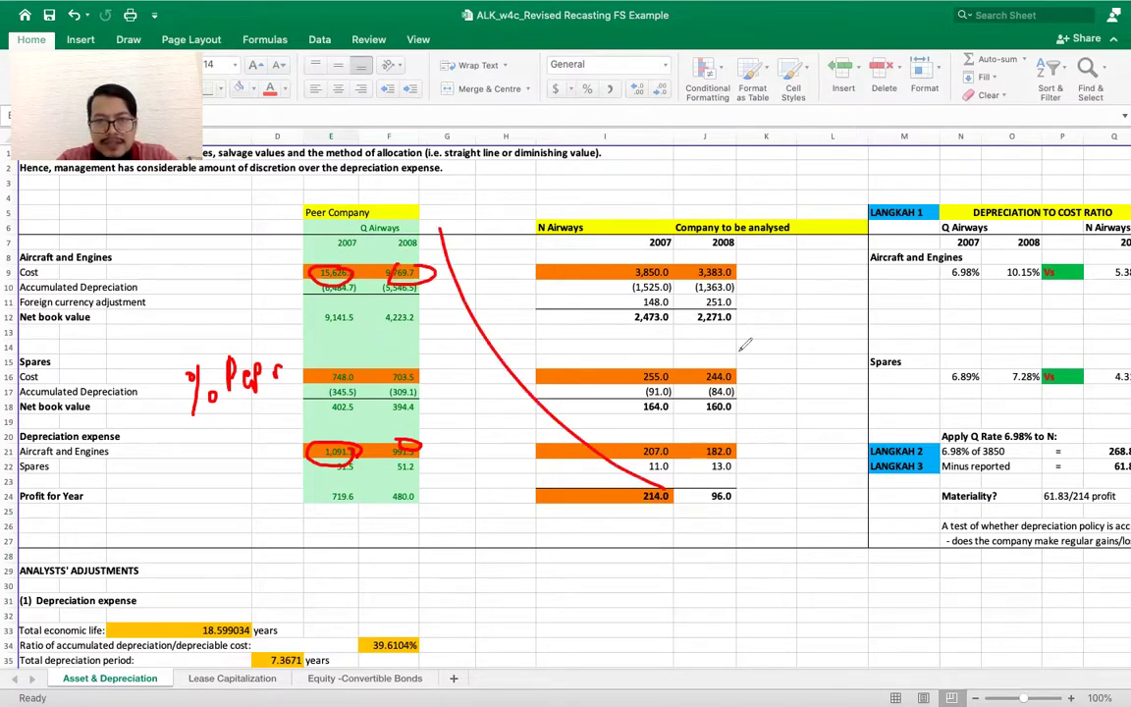
{"action": "mouse_move", "coordinate": [670, 437]}
{"action": "left_mouse_down"}
{"action": "mouse_move", "coordinate": [640, 454]}
{"action": "mouse_move", "coordinate": [678, 432]}
{"action": "left_mouse_up"}
{"action": "left_click_drag", "start_coordinate": [671, 269], "coordinate": [638, 275]}
{"action": "mouse_move", "coordinate": [746, 444]}
{"action": "left_mouse_down"}
{"action": "mouse_move", "coordinate": [718, 439]}
{"action": "mouse_move", "coordinate": [748, 450]}
{"action": "left_mouse_up"}
{"action": "mouse_move", "coordinate": [731, 267]}
{"action": "left_mouse_down"}
{"action": "mouse_move", "coordinate": [699, 278]}
{"action": "mouse_move", "coordinate": [730, 267]}
{"action": "left_mouse_up"}
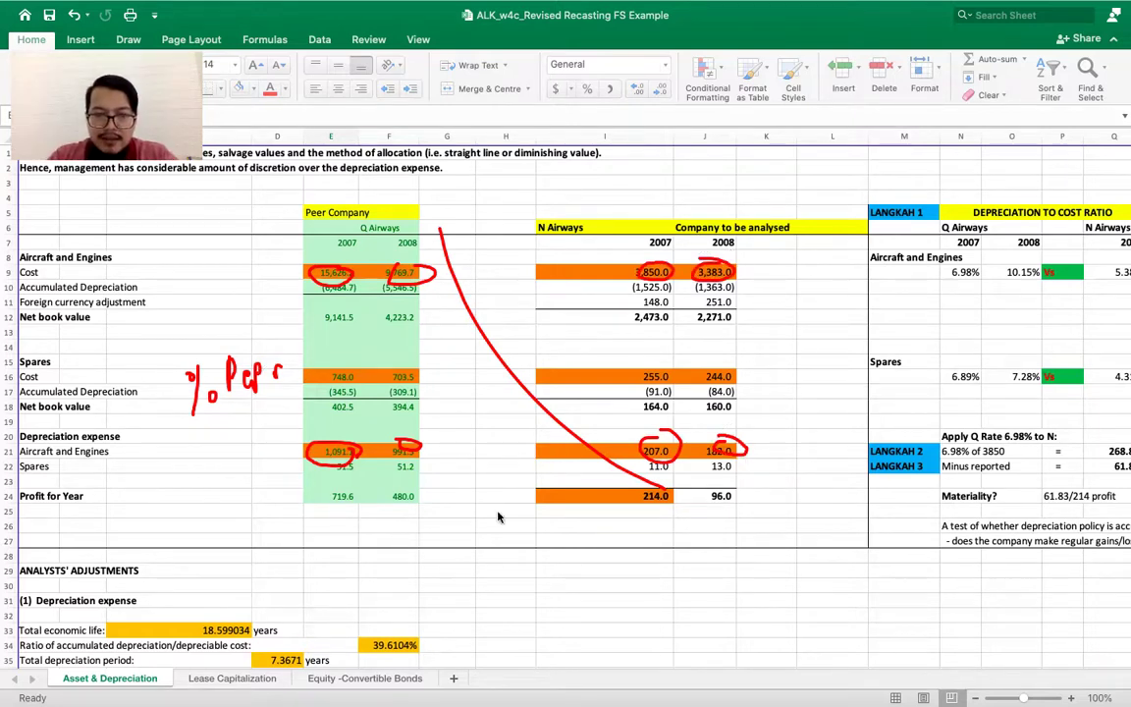
{"action": "scroll", "coordinate": [657, 351], "scroll_direction": "right", "scroll_amount": 10}
{"action": "scroll", "coordinate": [659, 294], "scroll_direction": "left", "scroll_amount": 6}
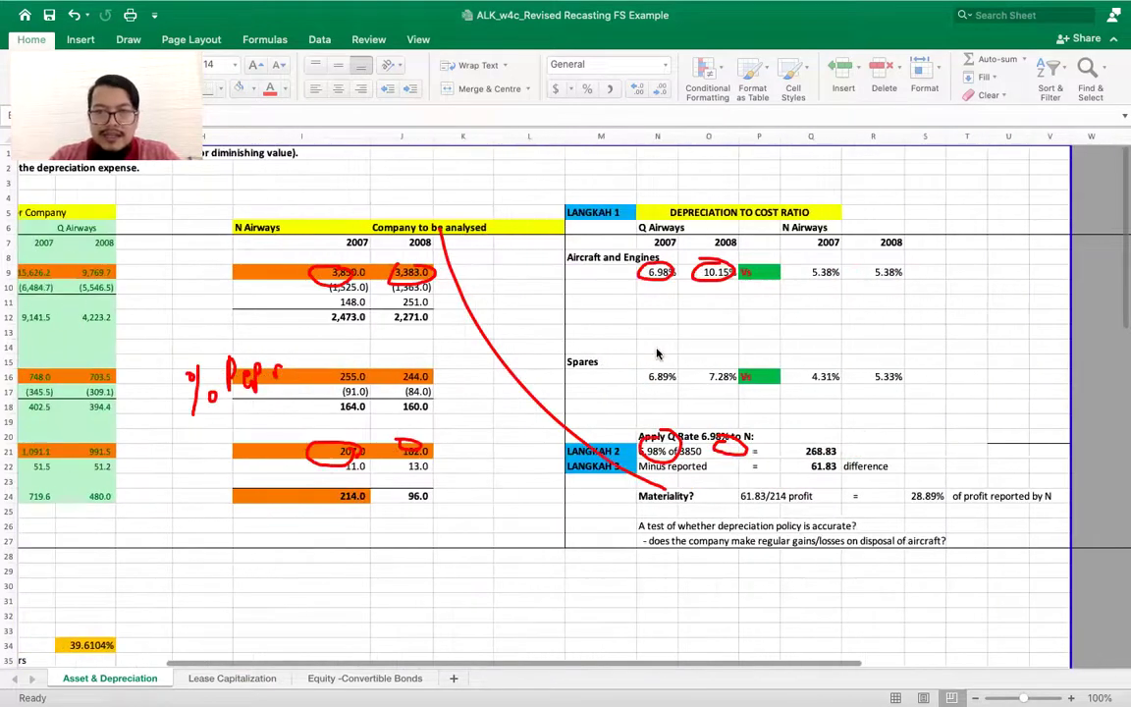
{"action": "key", "text": "super+z"}
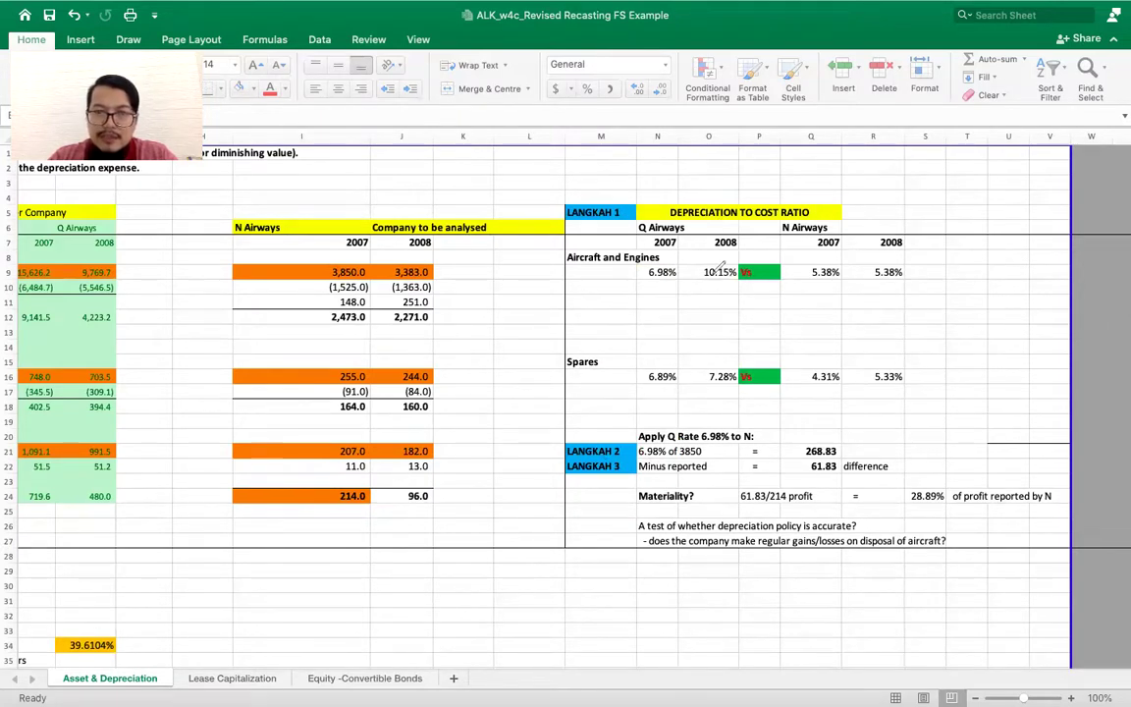
Circle the 2007 aircraft depreciation ratios, draw an arrow from N Airways to Q Airways, cross out the N Airways ratio, and clear the annotations
{"action": "mouse_move", "coordinate": [683, 262]}
{"action": "left_mouse_down"}
{"action": "mouse_move", "coordinate": [636, 283]}
{"action": "mouse_move", "coordinate": [687, 263]}
{"action": "left_mouse_up"}
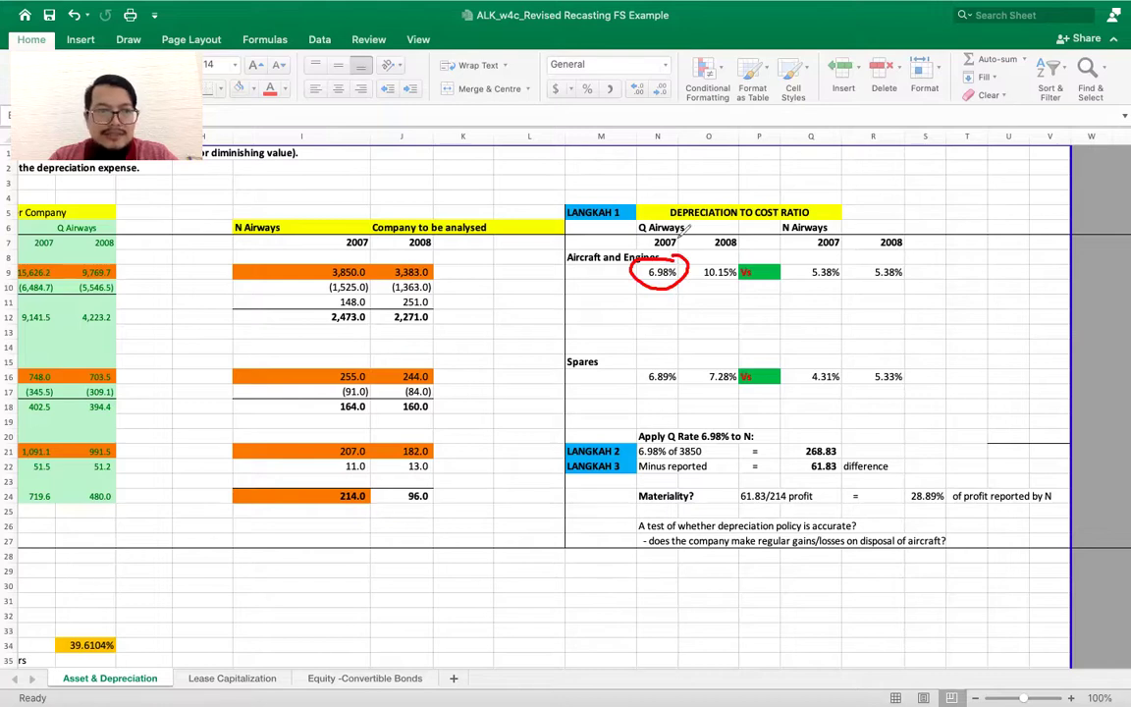
{"action": "mouse_move", "coordinate": [842, 258]}
{"action": "left_mouse_down"}
{"action": "mouse_move", "coordinate": [813, 282]}
{"action": "mouse_move", "coordinate": [852, 263]}
{"action": "left_mouse_up"}
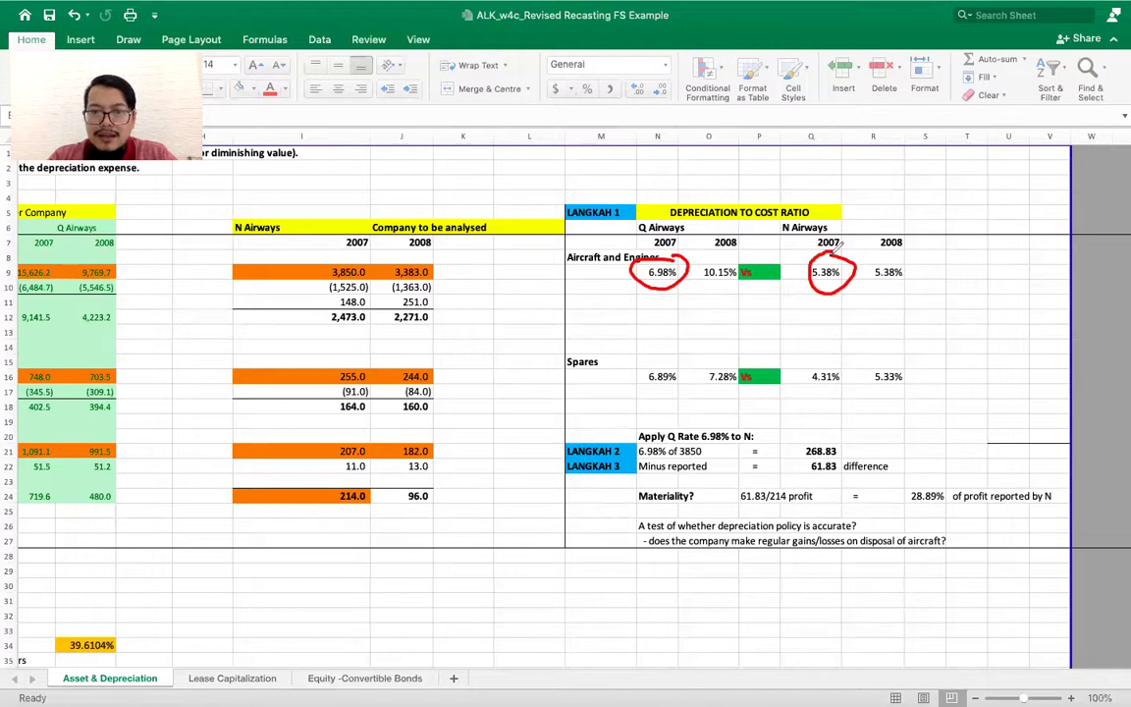
{"action": "mouse_move", "coordinate": [836, 312]}
{"action": "left_mouse_down"}
{"action": "mouse_move", "coordinate": [685, 299]}
{"action": "mouse_move", "coordinate": [693, 312]}
{"action": "left_mouse_up"}
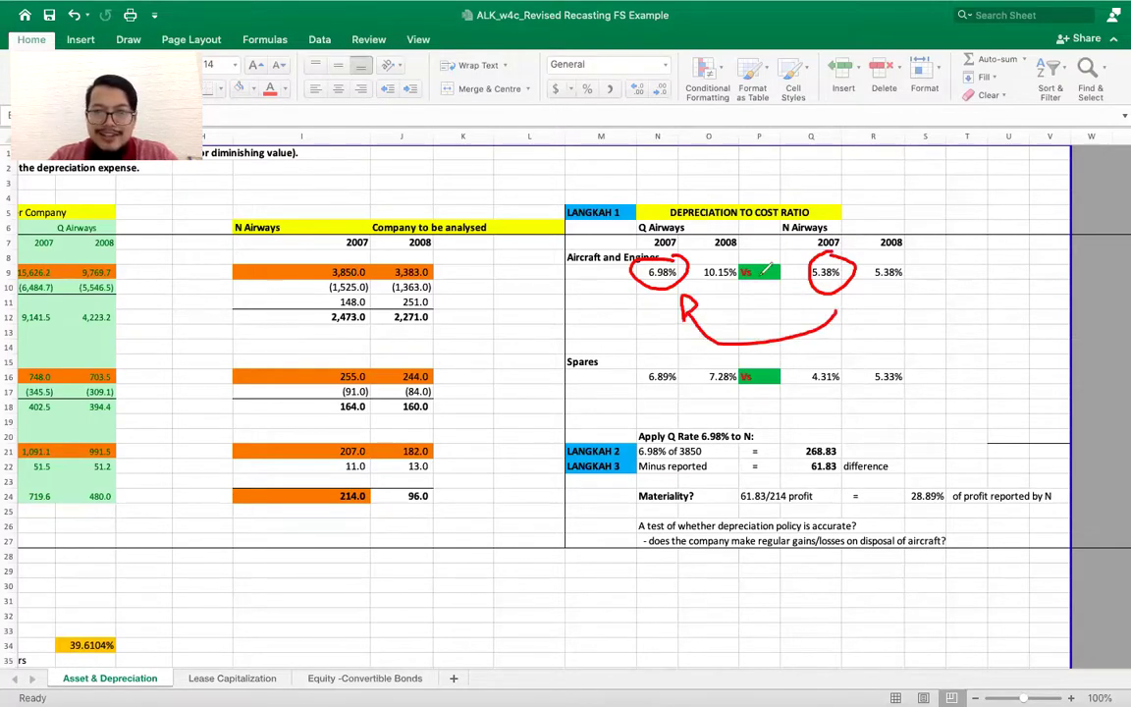
{"action": "left_click_drag", "start_coordinate": [819, 228], "coordinate": [892, 317]}
{"action": "left_click_drag", "start_coordinate": [874, 184], "coordinate": [756, 349]}
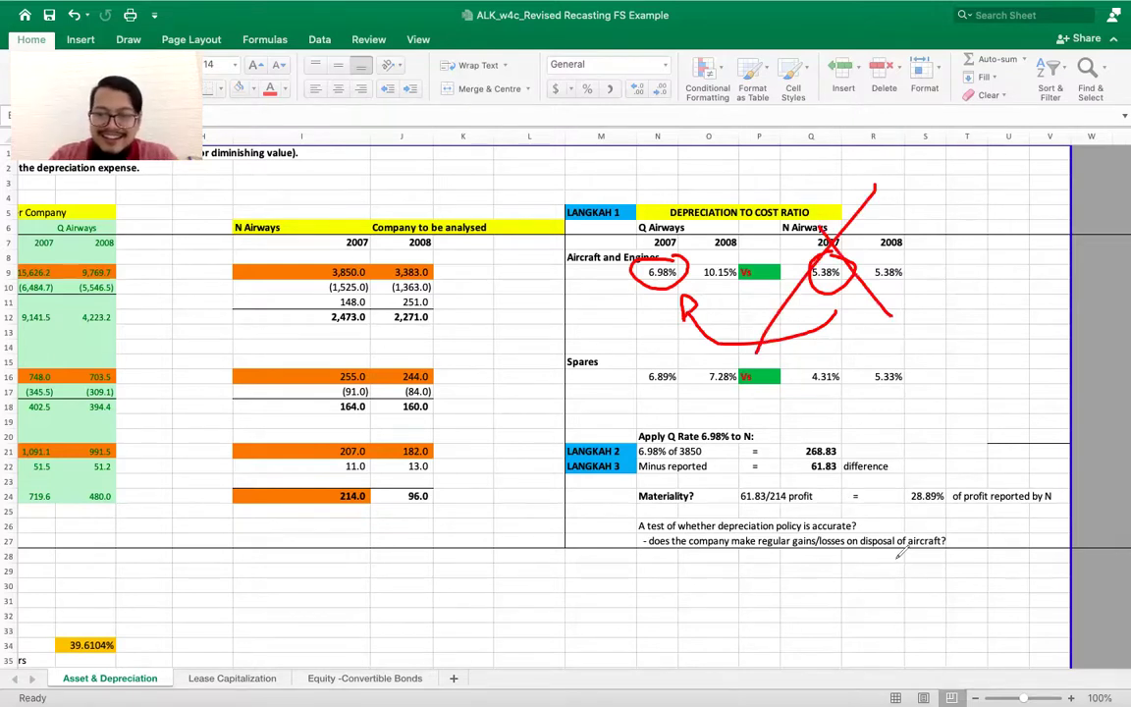
{"action": "key", "text": "Escape"}
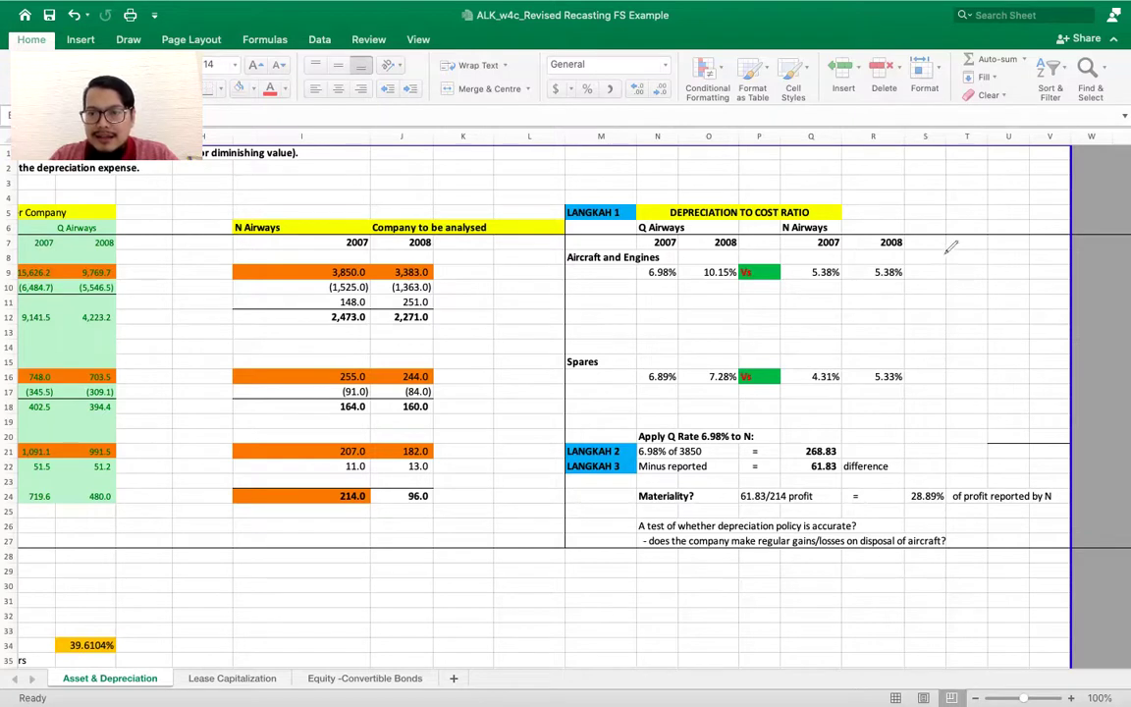
Write the formula % = De / Cost beside the ratio table and link the circled 6.98% Q Airways ratio to its percentage
{"action": "mouse_move", "coordinate": [938, 258]}
{"action": "left_mouse_down"}
{"action": "mouse_move", "coordinate": [944, 290]}
{"action": "mouse_move", "coordinate": [989, 279]}
{"action": "mouse_move", "coordinate": [990, 290]}
{"action": "left_mouse_up"}
{"action": "mouse_move", "coordinate": [1012, 260]}
{"action": "left_mouse_down"}
{"action": "mouse_move", "coordinate": [1013, 288]}
{"action": "mouse_move", "coordinate": [1038, 267]}
{"action": "mouse_move", "coordinate": [1047, 282]}
{"action": "mouse_move", "coordinate": [1015, 335]}
{"action": "mouse_move", "coordinate": [1031, 324]}
{"action": "mouse_move", "coordinate": [1052, 334]}
{"action": "mouse_move", "coordinate": [1064, 316]}
{"action": "left_mouse_up"}
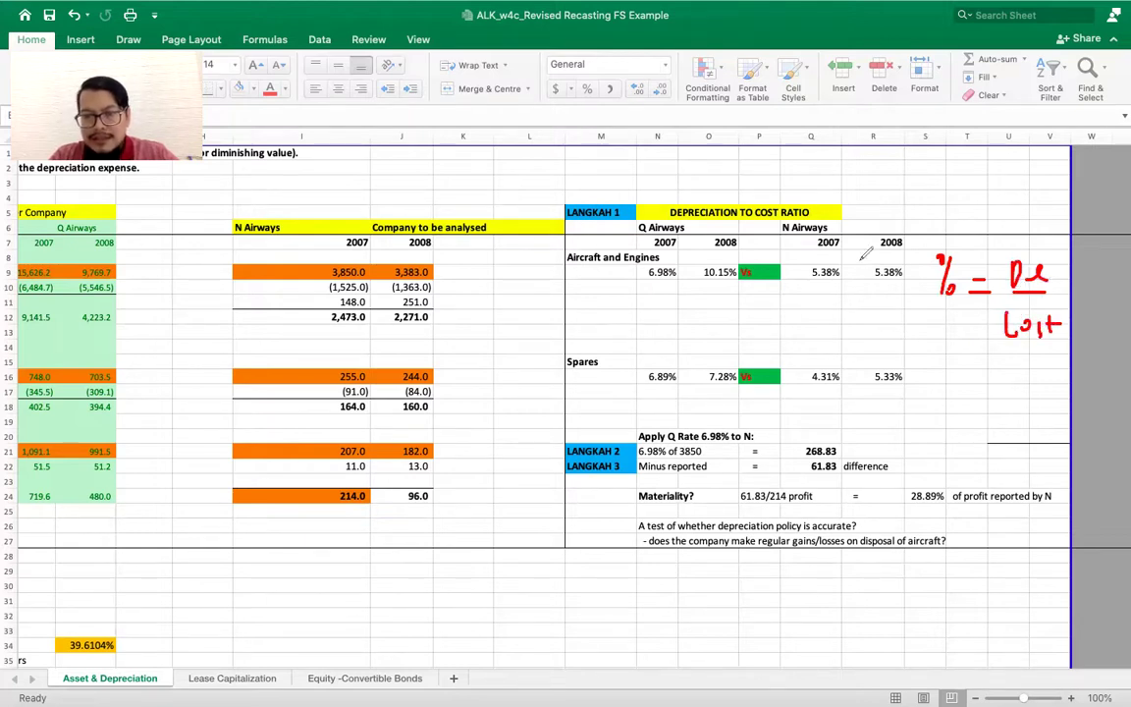
{"action": "mouse_move", "coordinate": [663, 258]}
{"action": "left_mouse_down"}
{"action": "mouse_move", "coordinate": [685, 263]}
{"action": "mouse_move", "coordinate": [771, 222]}
{"action": "left_mouse_up"}
{"action": "left_click_drag", "start_coordinate": [846, 201], "coordinate": [921, 282]}
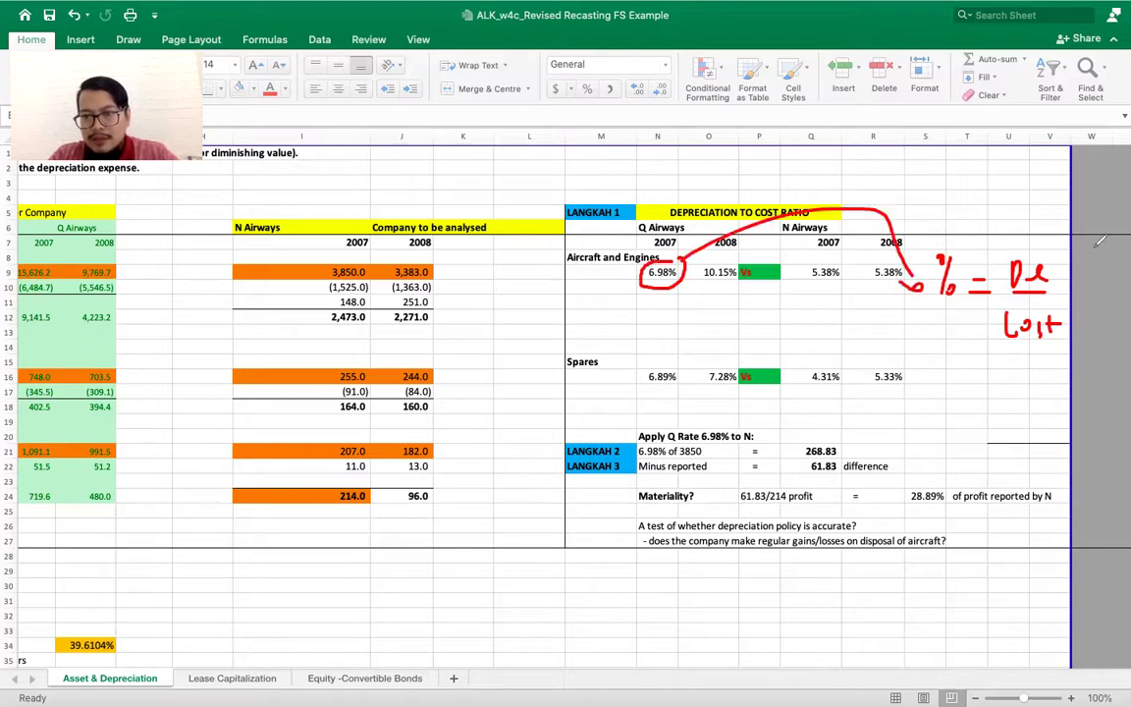
{"action": "left_click_drag", "start_coordinate": [1059, 271], "coordinate": [1067, 258]}
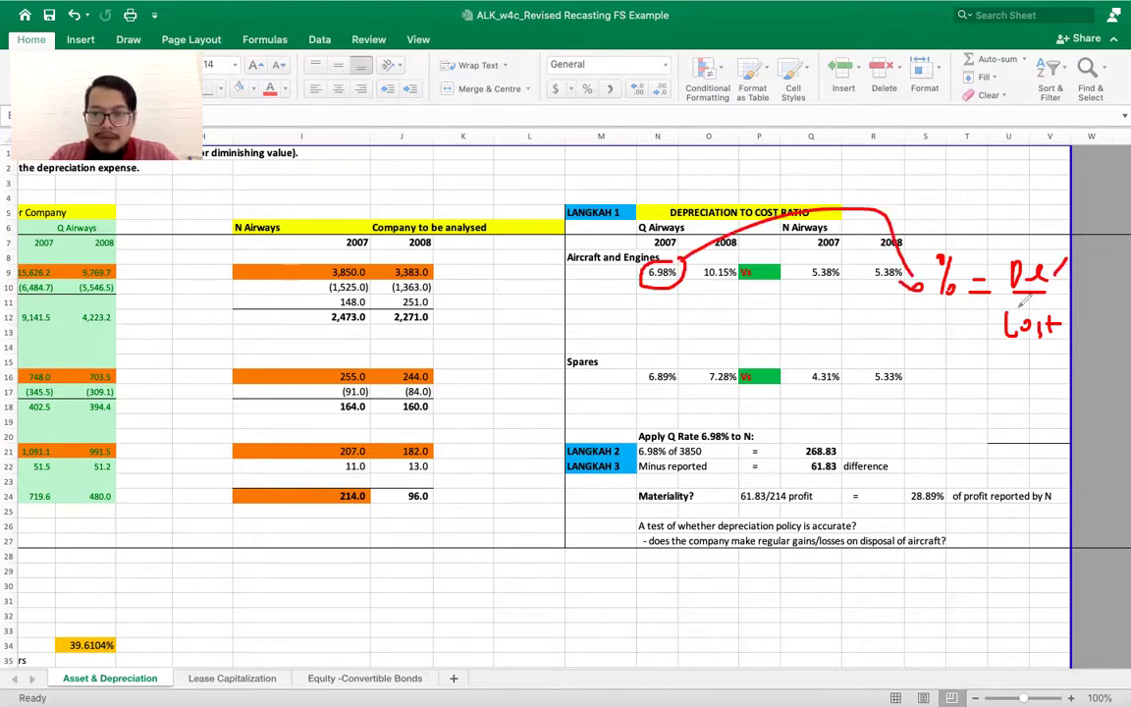
{"action": "mouse_move", "coordinate": [993, 344]}
{"action": "left_mouse_down"}
{"action": "mouse_move", "coordinate": [967, 350]}
{"action": "mouse_move", "coordinate": [939, 324]}
{"action": "left_mouse_up"}
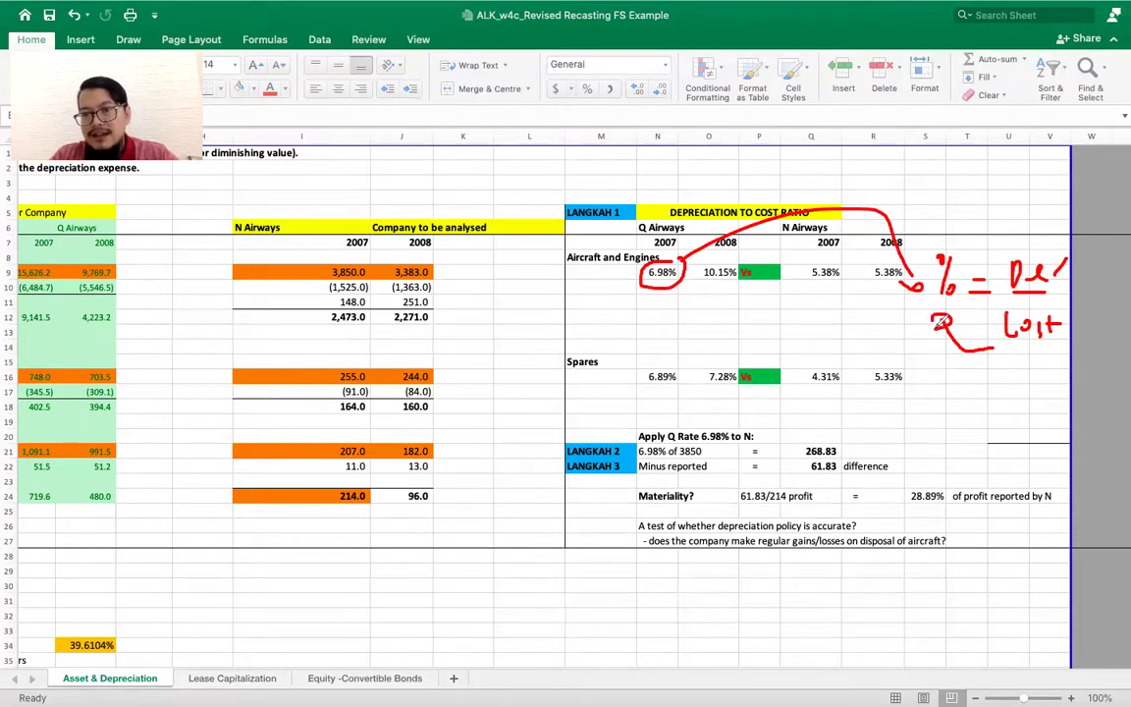
Mark the LANGKAH 2 depreciation, its difference from the reported 207.0, and the materiality percentage against the circled profit, then clear the annotations
{"action": "left_click_drag", "start_coordinate": [815, 439], "coordinate": [850, 442]}
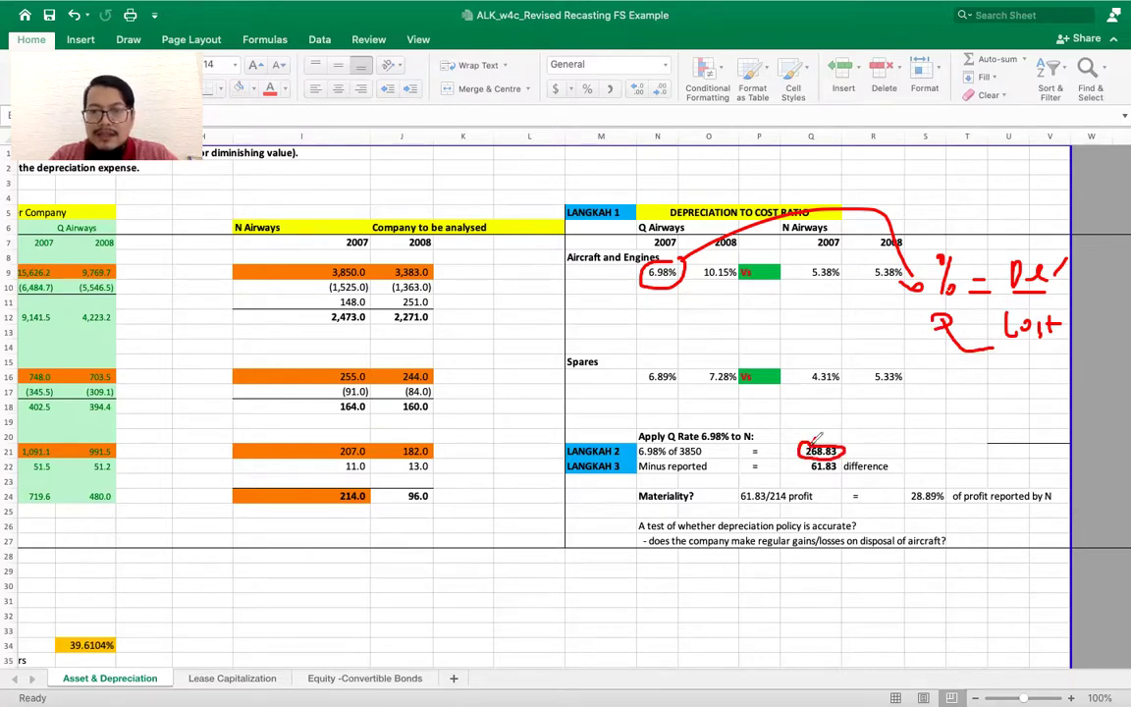
{"action": "mouse_move", "coordinate": [357, 441]}
{"action": "left_mouse_down"}
{"action": "mouse_move", "coordinate": [332, 453]}
{"action": "mouse_move", "coordinate": [716, 354]}
{"action": "mouse_move", "coordinate": [768, 447]}
{"action": "mouse_move", "coordinate": [872, 390]}
{"action": "mouse_move", "coordinate": [829, 479]}
{"action": "left_mouse_up"}
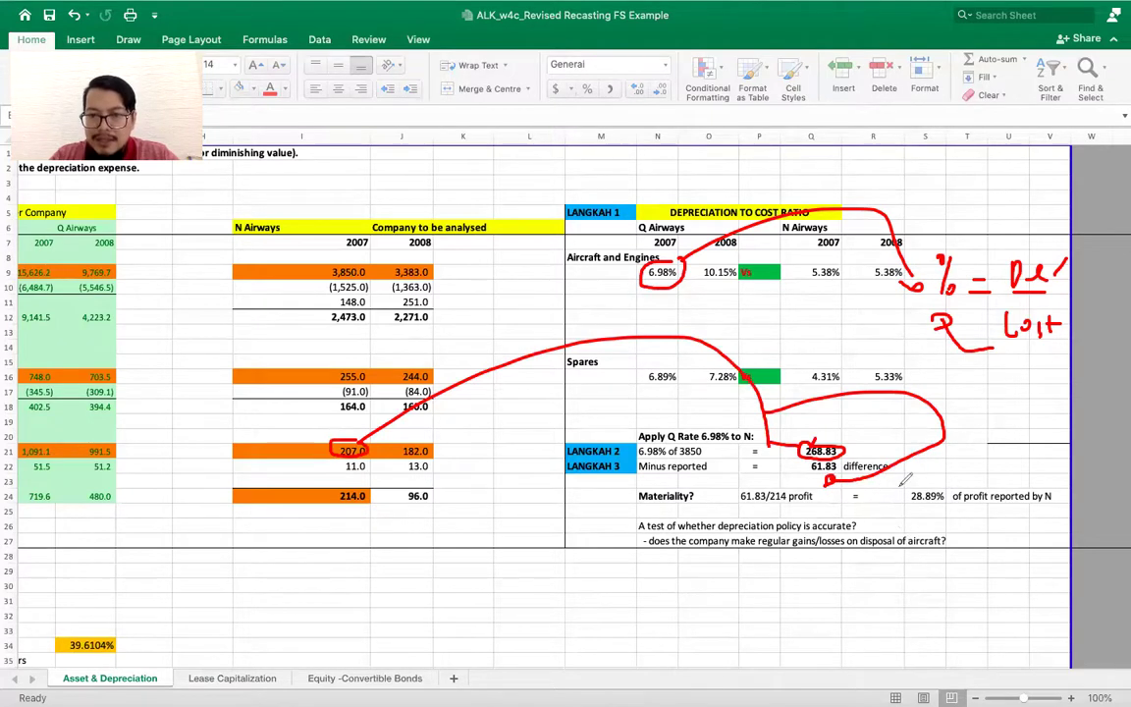
{"action": "left_click_drag", "start_coordinate": [744, 508], "coordinate": [812, 508]}
{"action": "mouse_move", "coordinate": [363, 479]}
{"action": "left_mouse_down"}
{"action": "mouse_move", "coordinate": [369, 507]}
{"action": "mouse_move", "coordinate": [365, 481]}
{"action": "left_mouse_up"}
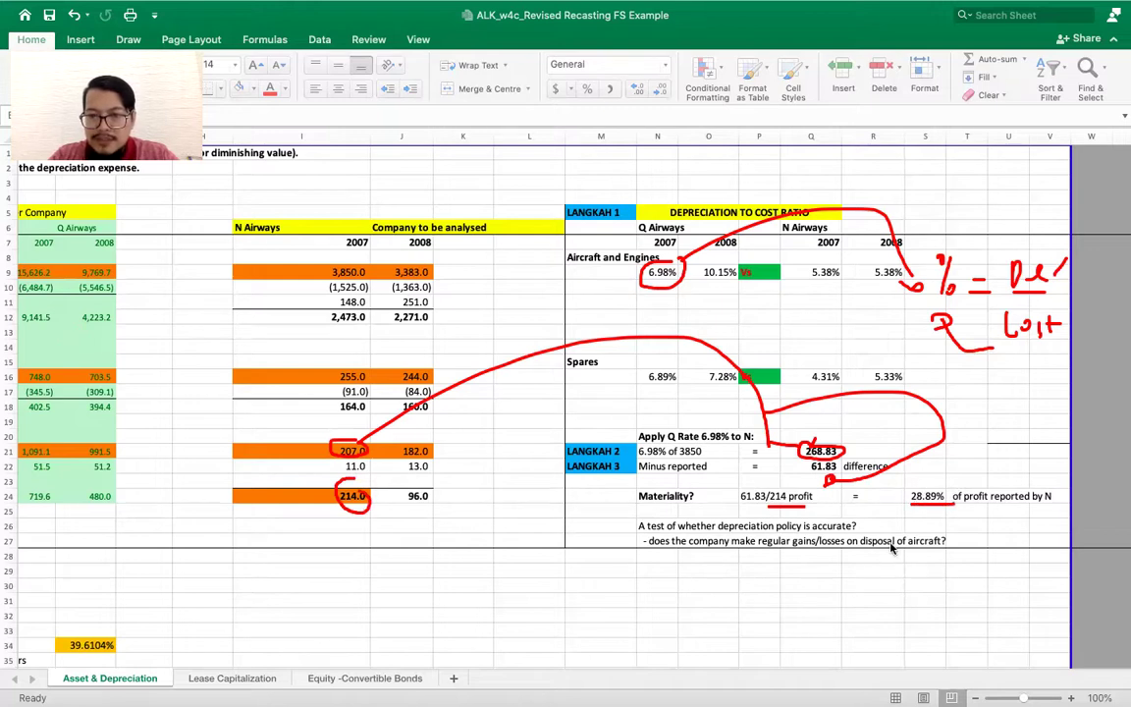
{"action": "key", "text": "Escape"}
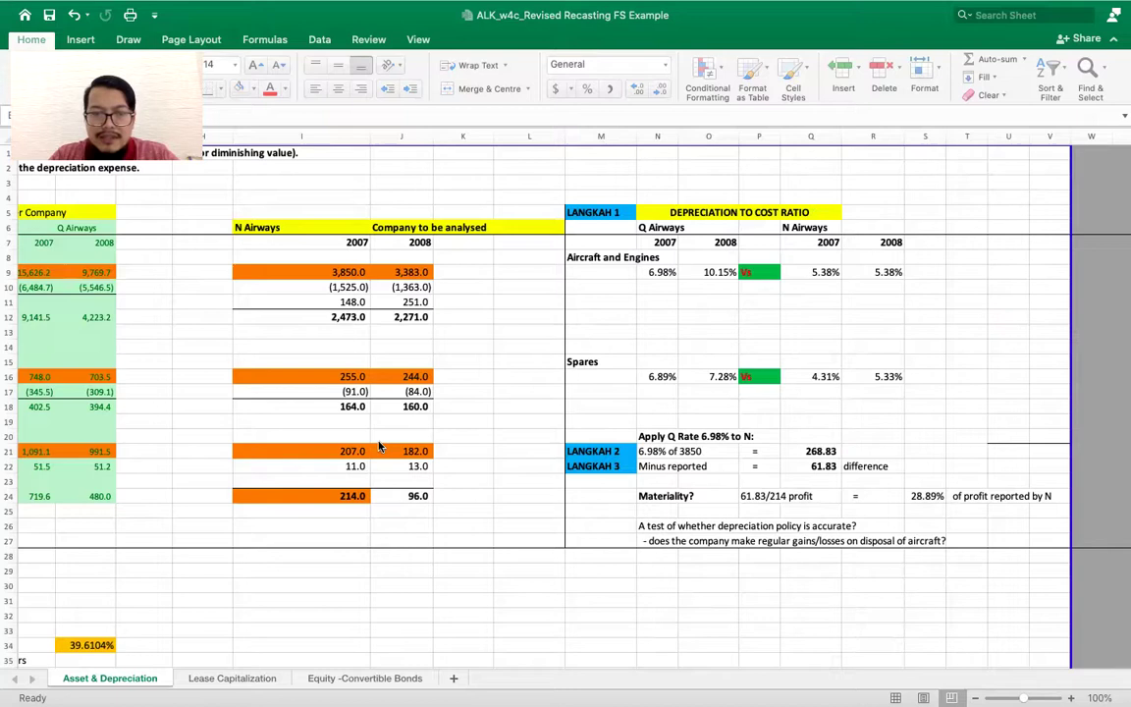
Examine the Q Airways 2007 aircraft cost and the depreciation figures leading to the analysts' adjustments
{"action": "scroll", "coordinate": [373, 444], "scroll_direction": "left", "scroll_amount": 5}
{"action": "scroll", "coordinate": [373, 444], "scroll_direction": "down", "scroll_amount": 2}
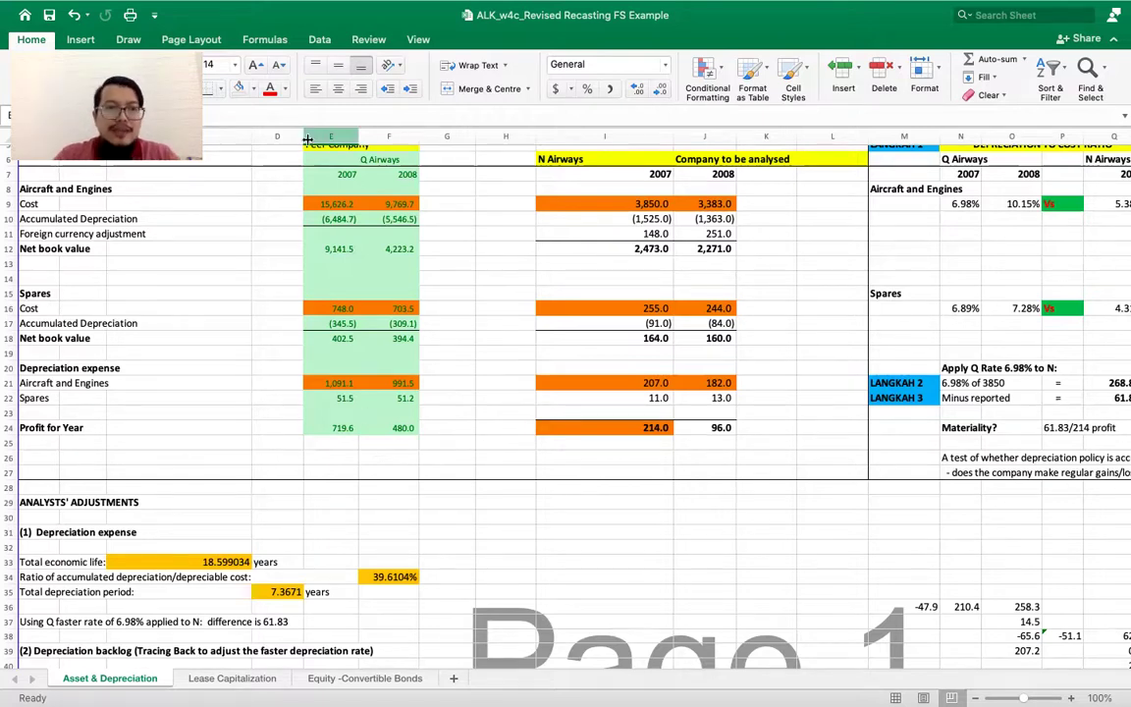
{"action": "left_click", "coordinate": [323, 204]}
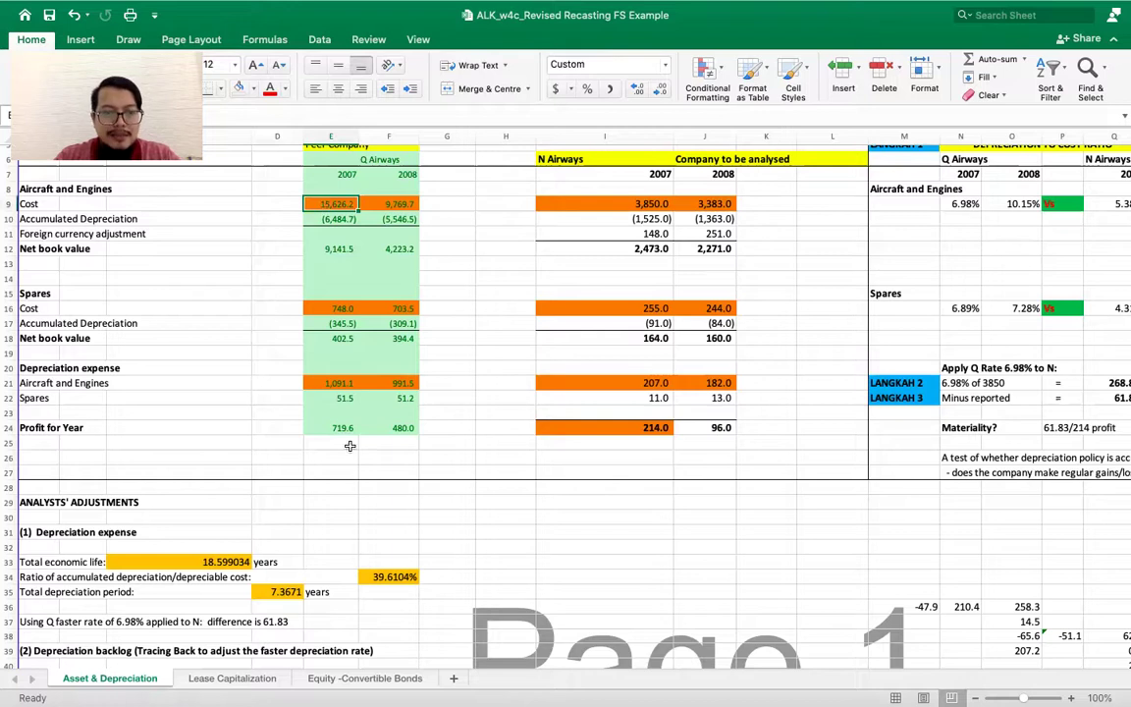
{"action": "scroll", "coordinate": [295, 427], "scroll_direction": "down", "scroll_amount": 3}
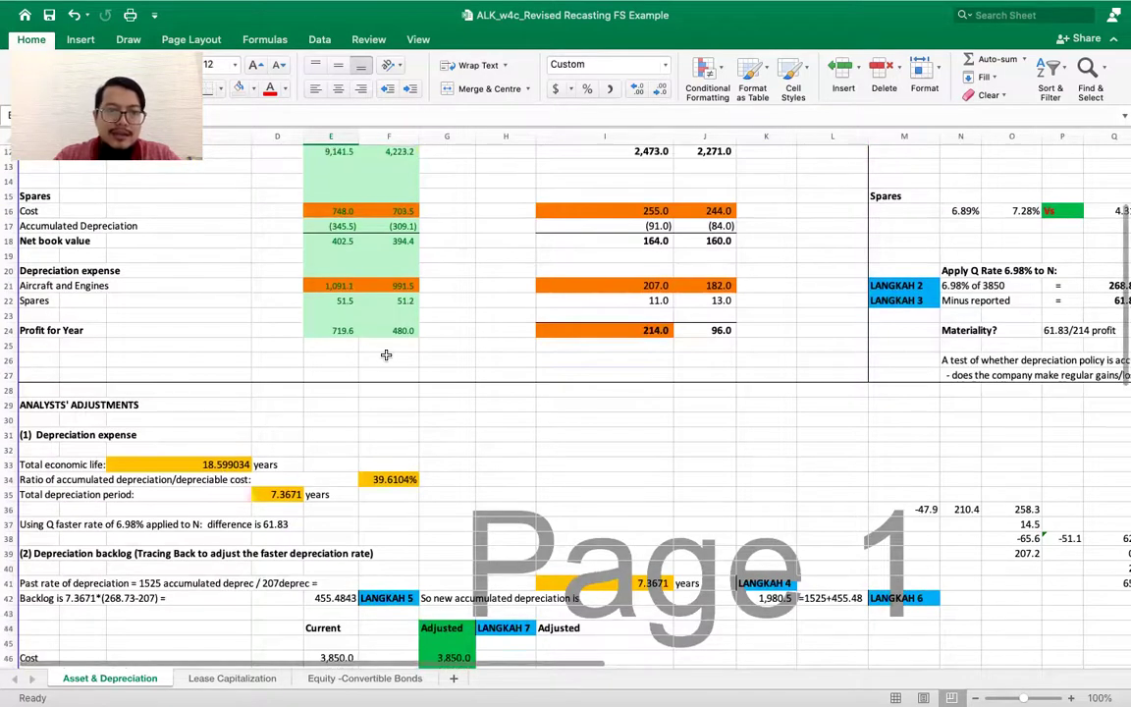
{"action": "scroll", "coordinate": [386, 353], "scroll_direction": "up", "scroll_amount": 3}
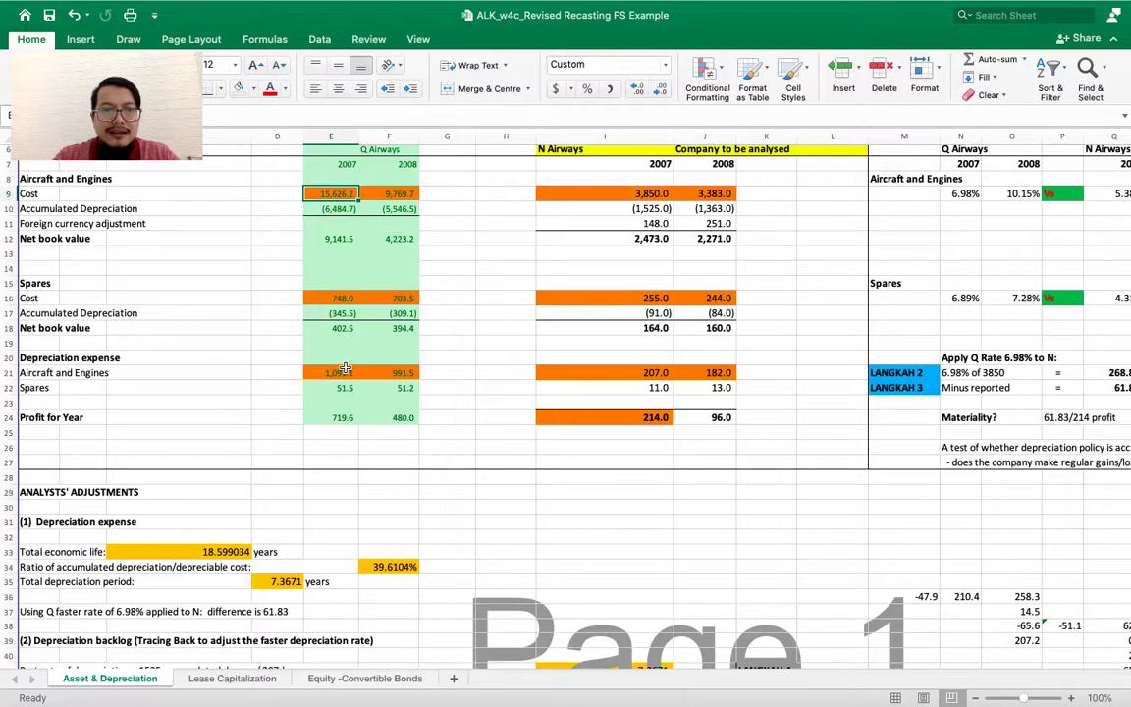
Inspect the Total economic life formula in C33 and the N Airways 2007 aircraft cost it references
{"action": "left_click", "coordinate": [221, 551]}
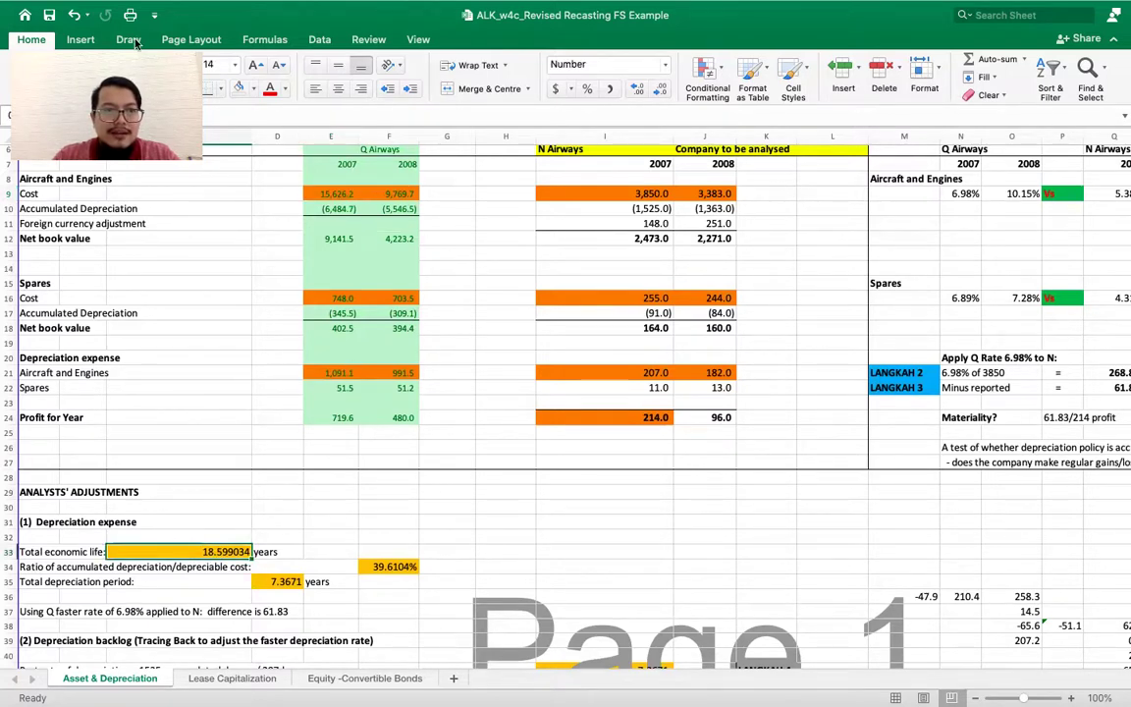
{"action": "left_click", "coordinate": [259, 115]}
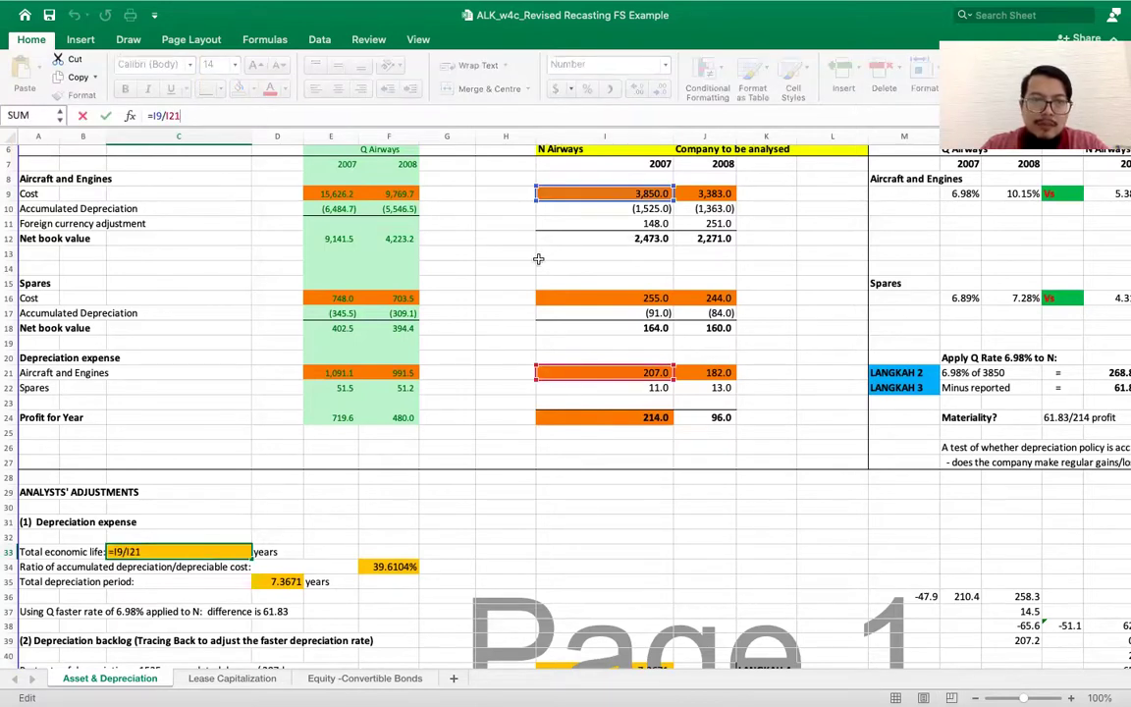
{"action": "left_click", "coordinate": [499, 252]}
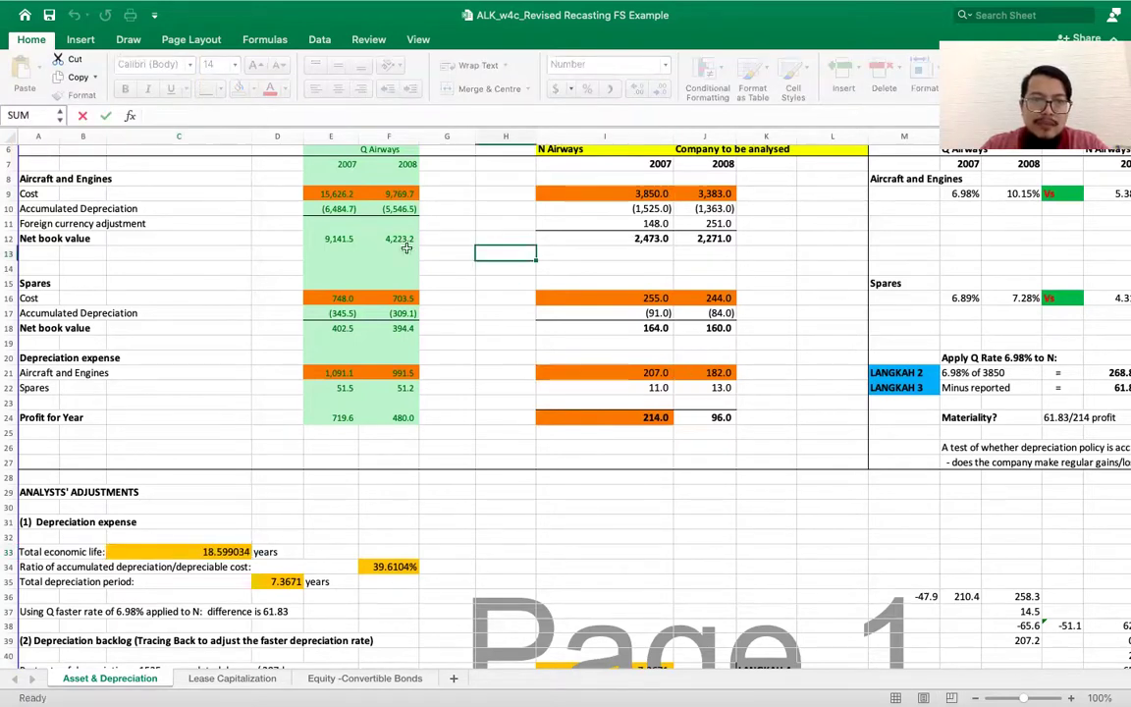
{"action": "left_click", "coordinate": [671, 195]}
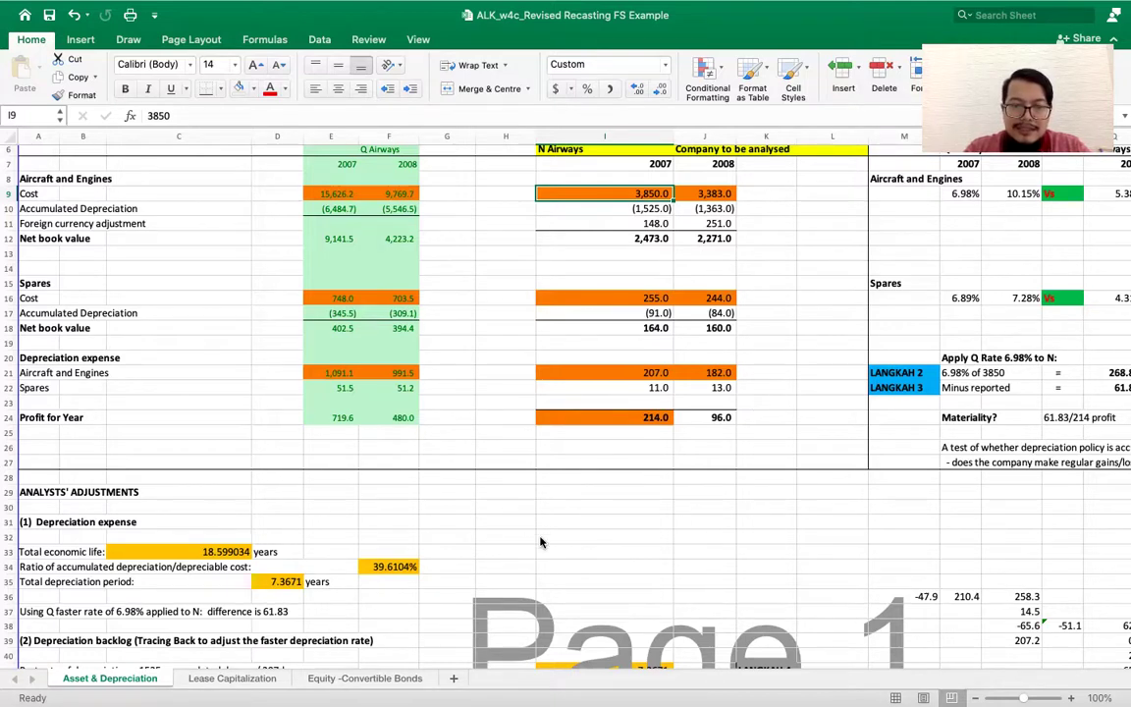
Annotate N Airways' 2007 depreciation and cost, write and link the cost figure, circle the total economic life and draw an arrow from accumulated depreciation
{"action": "left_click_drag", "start_coordinate": [658, 358], "coordinate": [665, 449]}
{"action": "left_click_drag", "start_coordinate": [690, 180], "coordinate": [686, 202]}
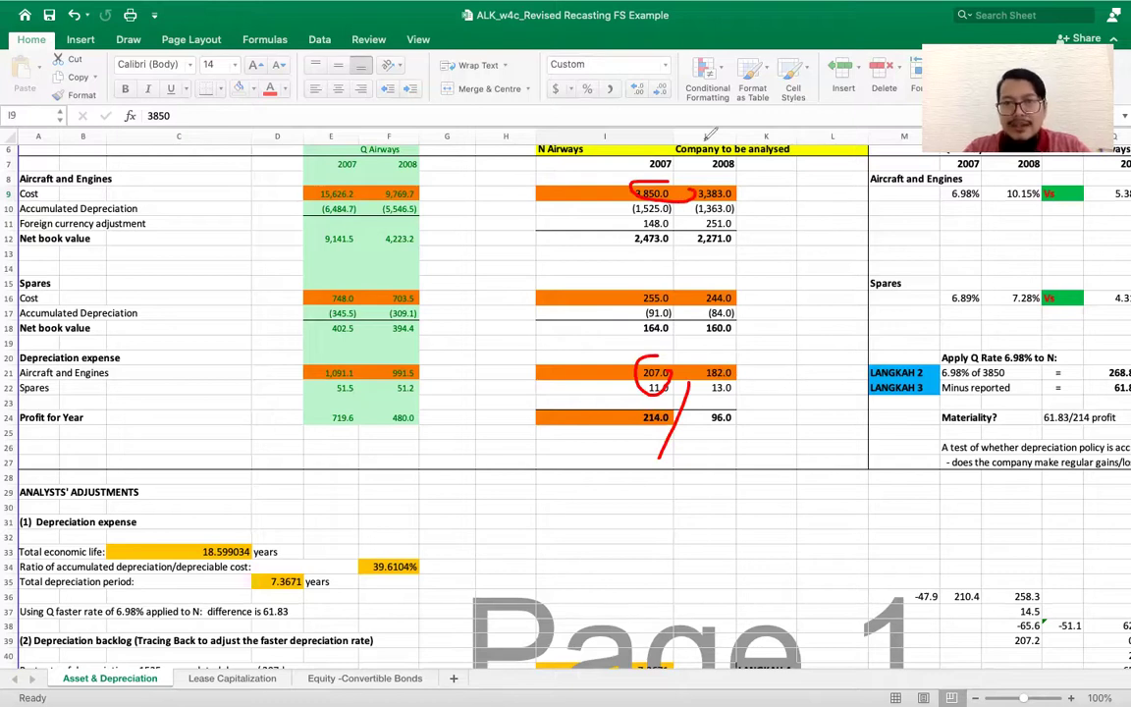
{"action": "mouse_move", "coordinate": [734, 193]}
{"action": "left_mouse_down"}
{"action": "mouse_move", "coordinate": [779, 193]}
{"action": "mouse_move", "coordinate": [778, 261]}
{"action": "left_mouse_up"}
{"action": "mouse_move", "coordinate": [817, 222]}
{"action": "left_mouse_down"}
{"action": "mouse_move", "coordinate": [801, 247]}
{"action": "mouse_move", "coordinate": [846, 252]}
{"action": "mouse_move", "coordinate": [856, 236]}
{"action": "mouse_move", "coordinate": [872, 251]}
{"action": "mouse_move", "coordinate": [732, 263]}
{"action": "left_mouse_up"}
{"action": "mouse_move", "coordinate": [862, 188]}
{"action": "left_mouse_down"}
{"action": "mouse_move", "coordinate": [892, 245]}
{"action": "mouse_move", "coordinate": [872, 319]}
{"action": "mouse_move", "coordinate": [652, 340]}
{"action": "left_mouse_up"}
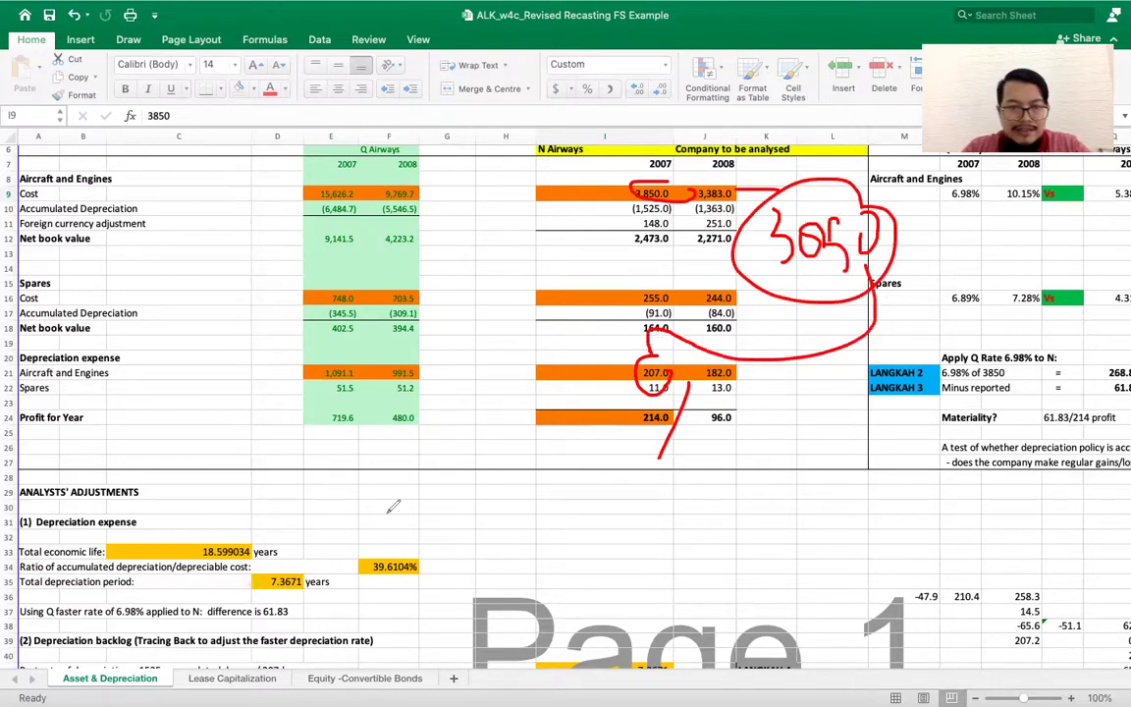
{"action": "mouse_move", "coordinate": [218, 505]}
{"action": "left_mouse_down"}
{"action": "mouse_move", "coordinate": [204, 542]}
{"action": "mouse_move", "coordinate": [267, 535]}
{"action": "mouse_move", "coordinate": [233, 507]}
{"action": "left_mouse_up"}
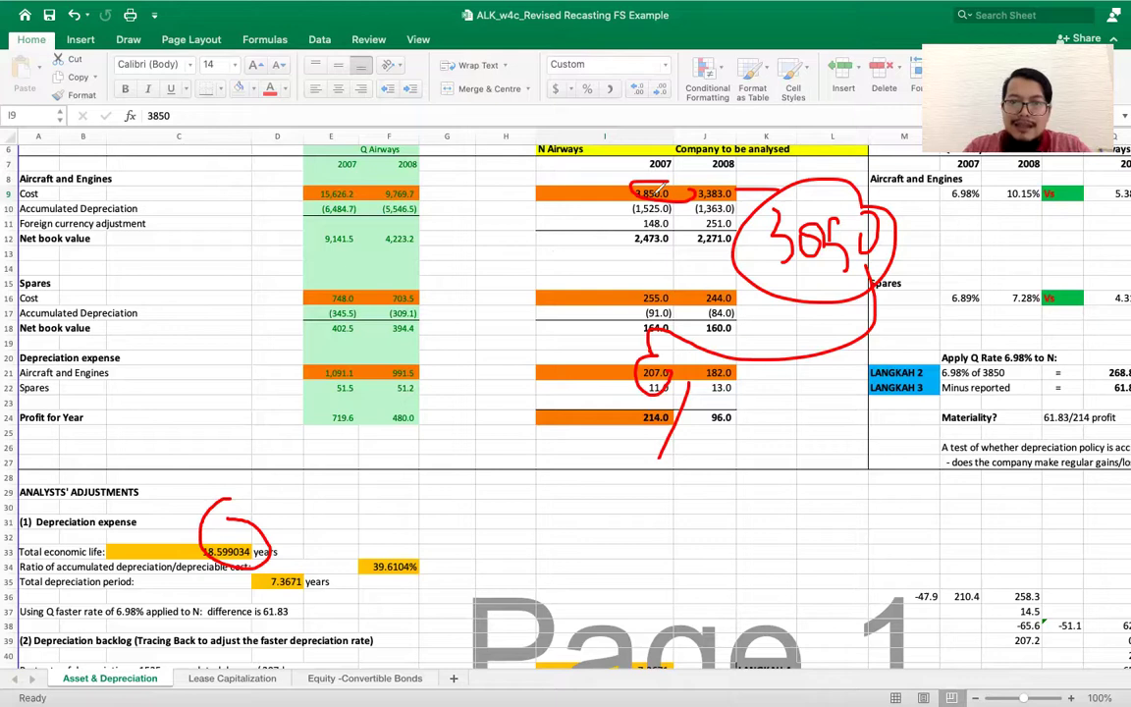
{"action": "mouse_move", "coordinate": [633, 209]}
{"action": "left_mouse_down"}
{"action": "mouse_move", "coordinate": [568, 239]}
{"action": "mouse_move", "coordinate": [586, 231]}
{"action": "left_mouse_up"}
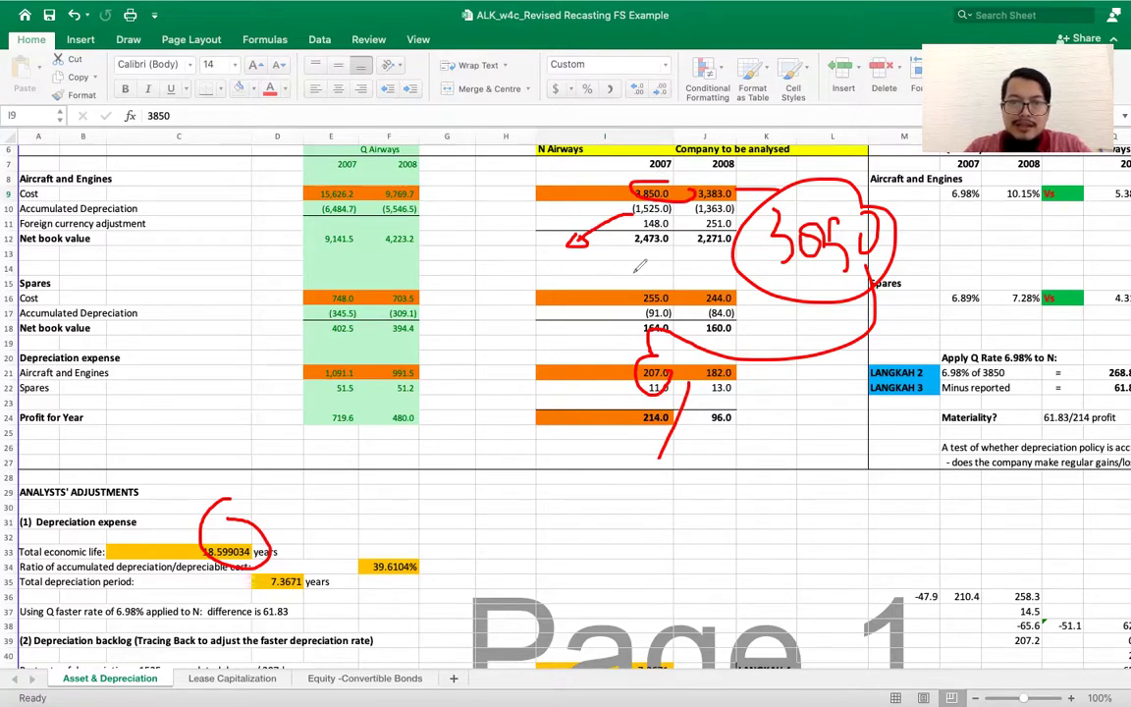
Inspect the formulas for the accumulated depreciation ratio in F34 and the total depreciation period in D35
{"action": "left_click", "coordinate": [391, 568]}
{"action": "left_click", "coordinate": [203, 116]}
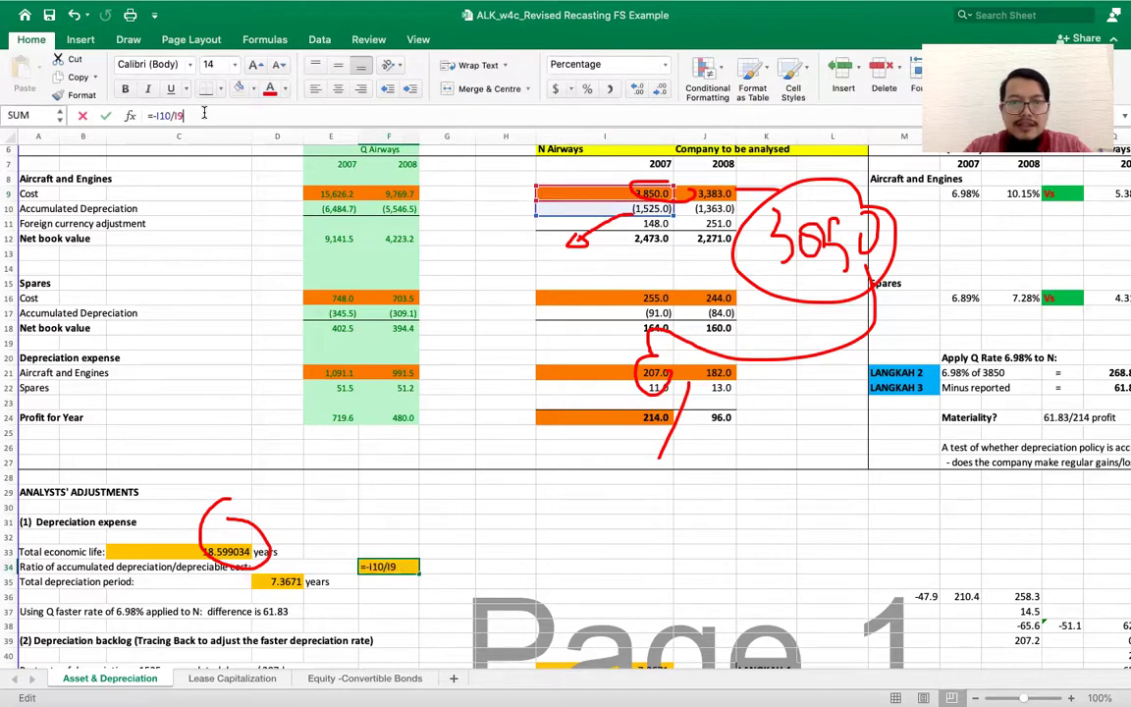
{"action": "key", "text": "Return"}
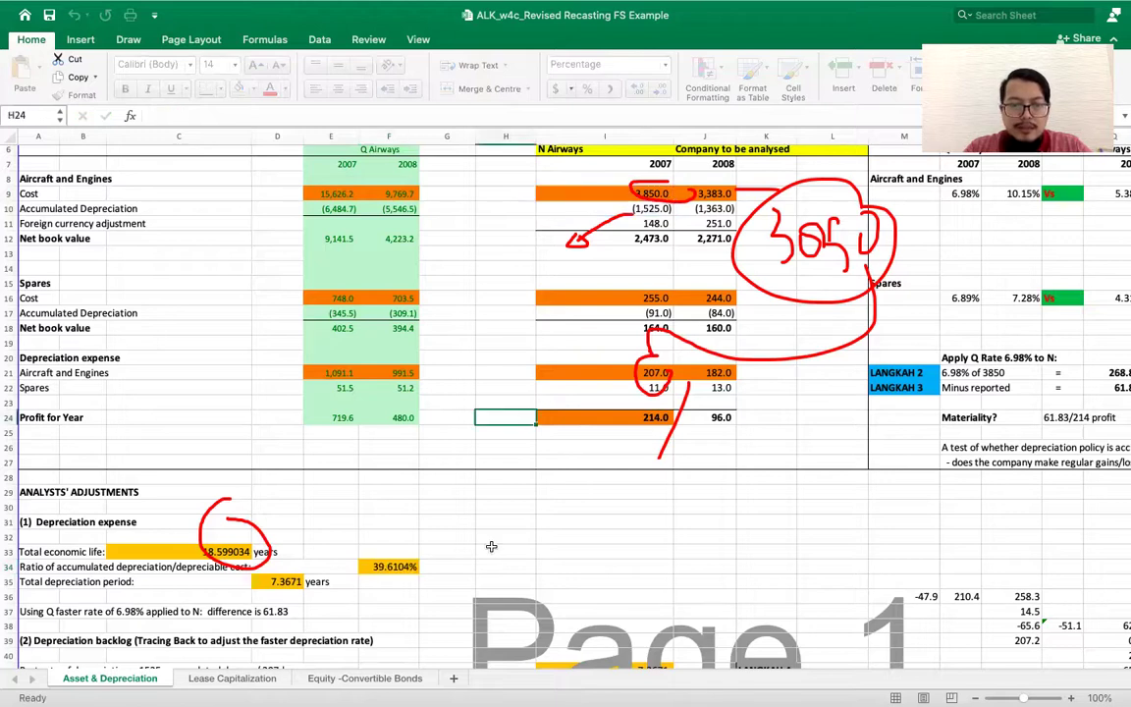
{"action": "left_click", "coordinate": [393, 568]}
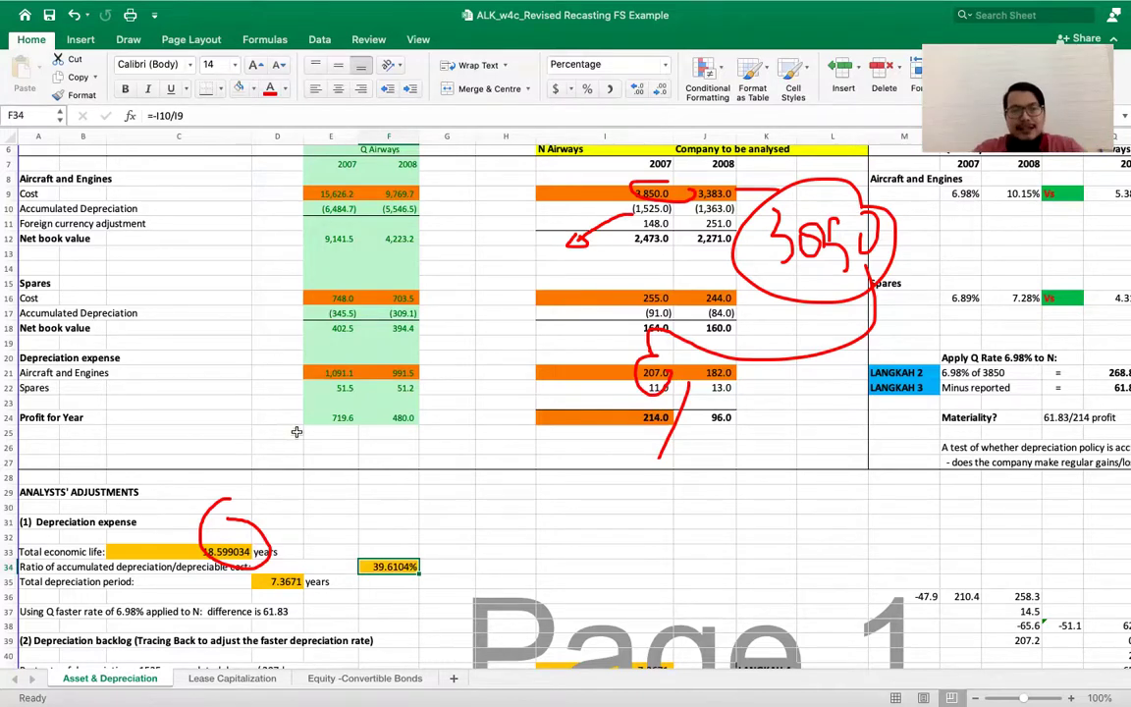
{"action": "scroll", "coordinate": [278, 552], "scroll_direction": "up", "scroll_amount": 1}
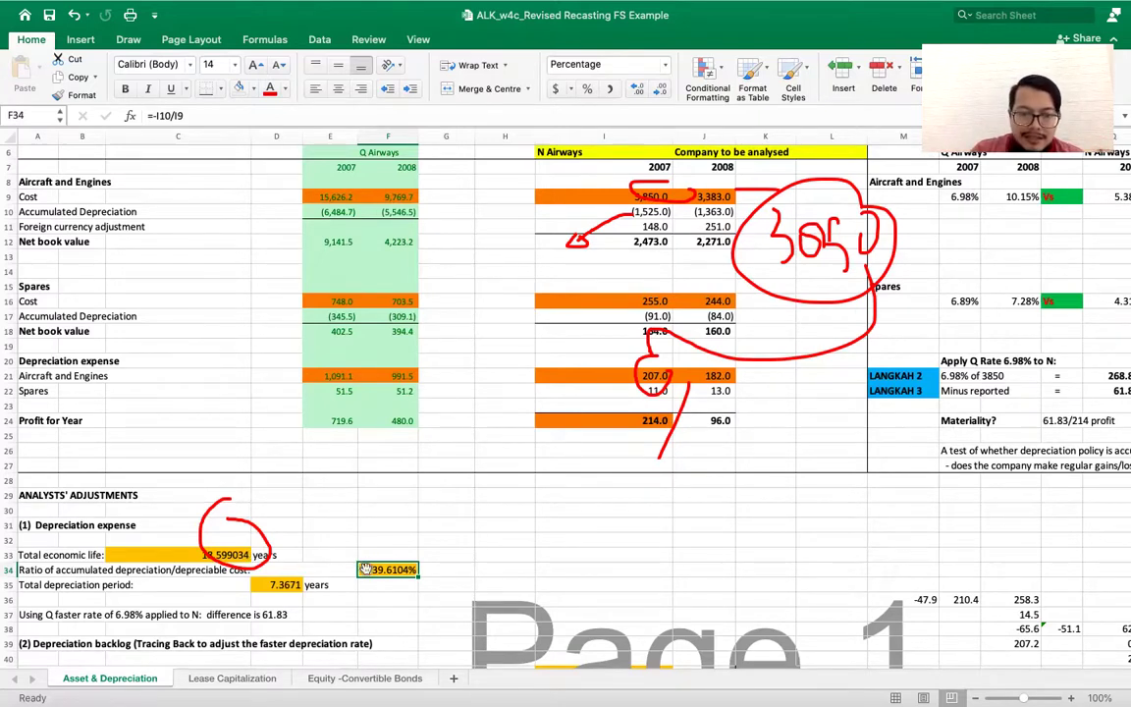
{"action": "left_click", "coordinate": [282, 585]}
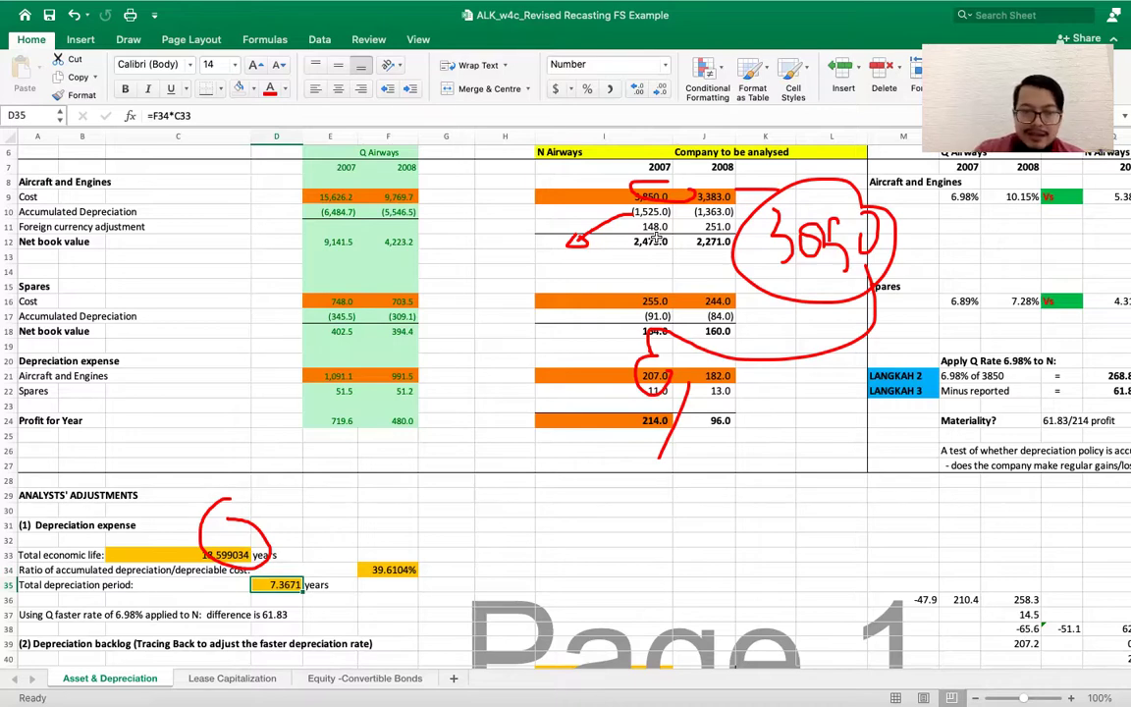
Clear the drawn annotations and check the N Airways 2007 aircraft depreciation and the LANGKAH 2 depreciation formula in Q21
{"action": "scroll", "coordinate": [656, 237], "scroll_direction": "down", "scroll_amount": 6}
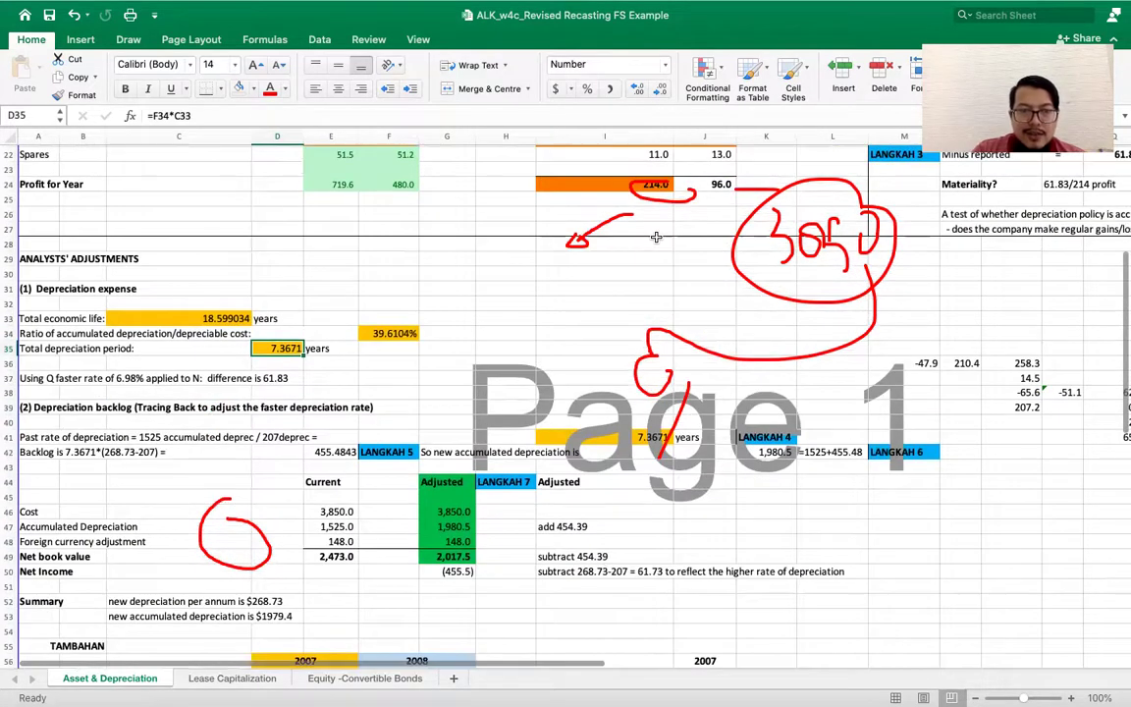
{"action": "scroll", "coordinate": [656, 236], "scroll_direction": "up", "scroll_amount": 6}
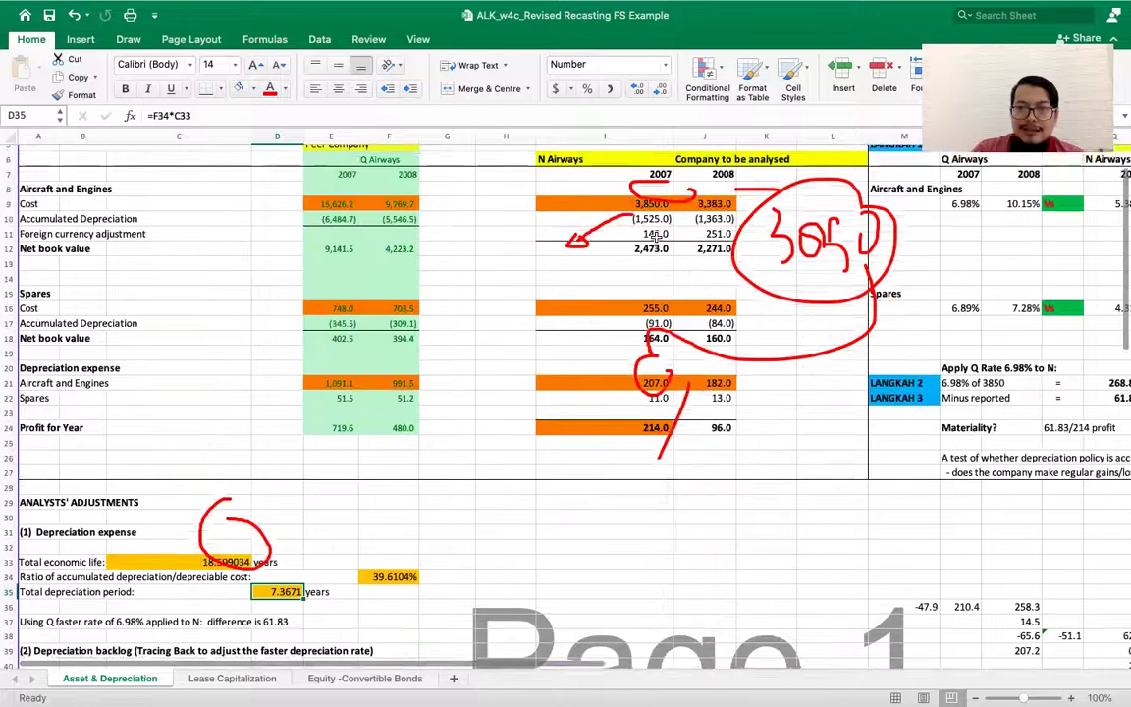
{"action": "scroll", "coordinate": [656, 237], "scroll_direction": "down", "scroll_amount": 2}
{"action": "scroll", "coordinate": [656, 237], "scroll_direction": "right", "scroll_amount": 2}
{"action": "scroll", "coordinate": [656, 236], "scroll_direction": "up", "scroll_amount": 1}
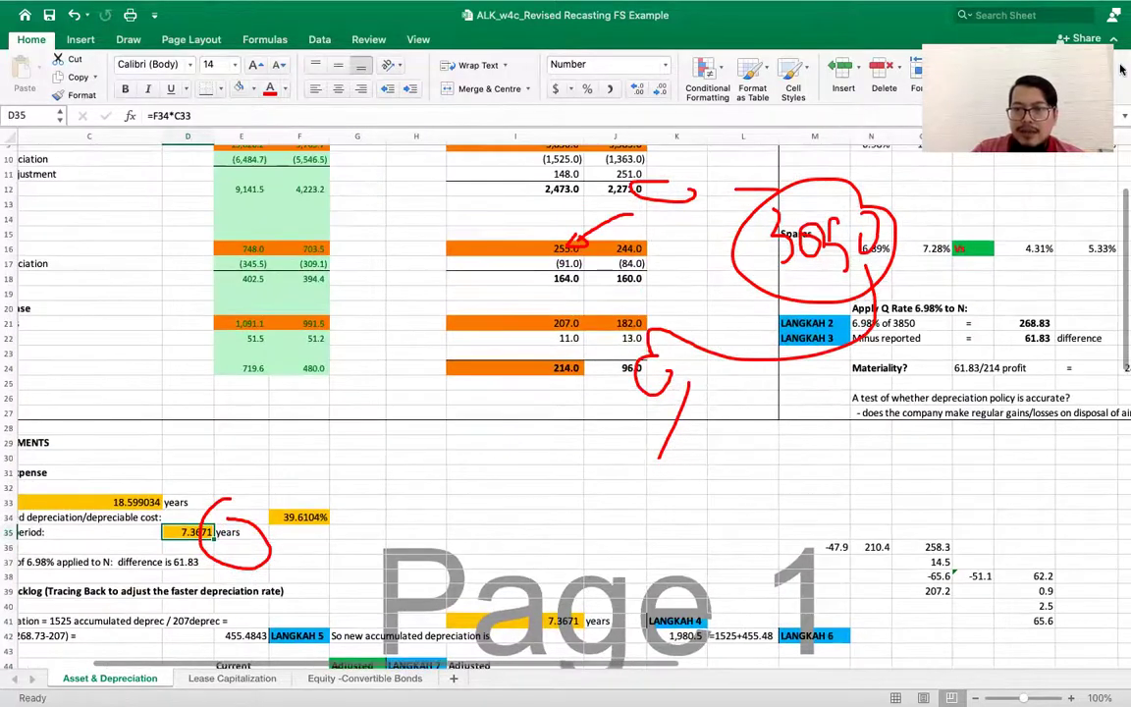
{"action": "left_click", "coordinate": [506, 324]}
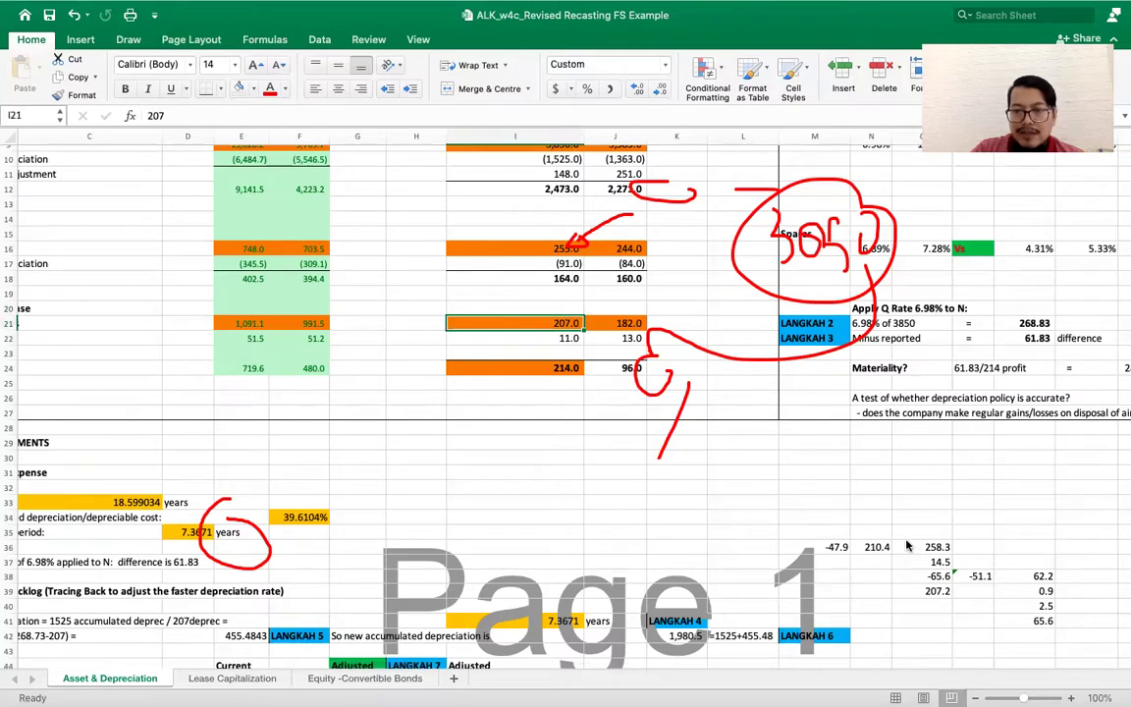
{"action": "key", "text": "Escape"}
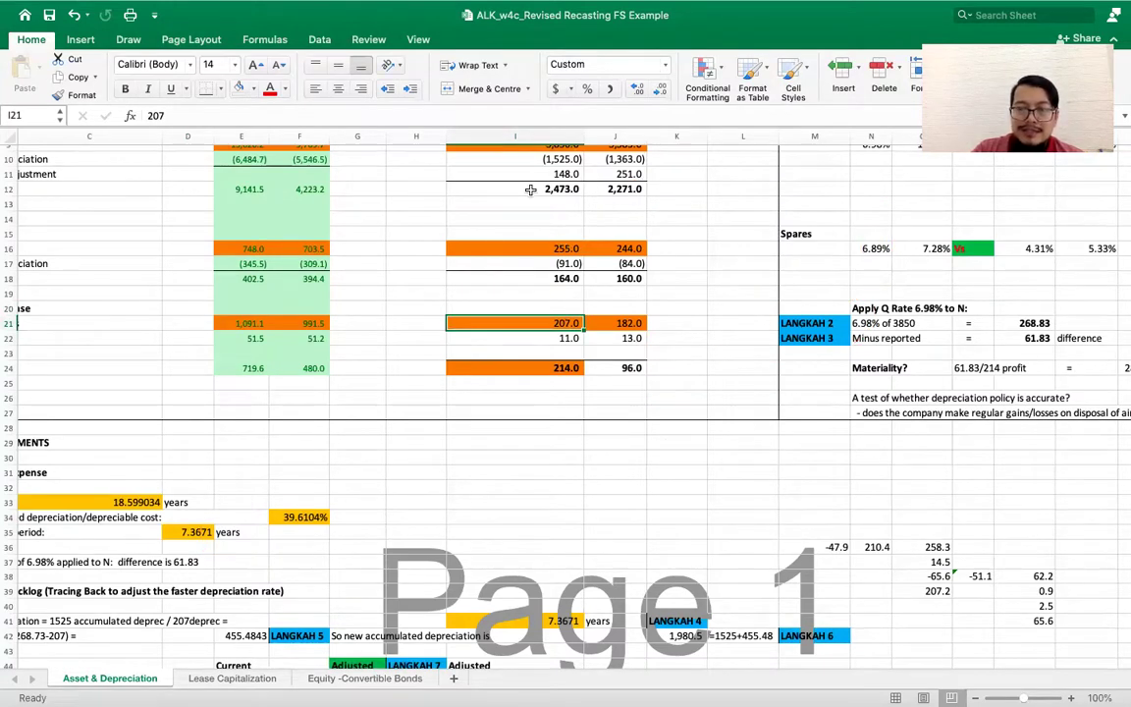
{"action": "left_click", "coordinate": [1024, 323]}
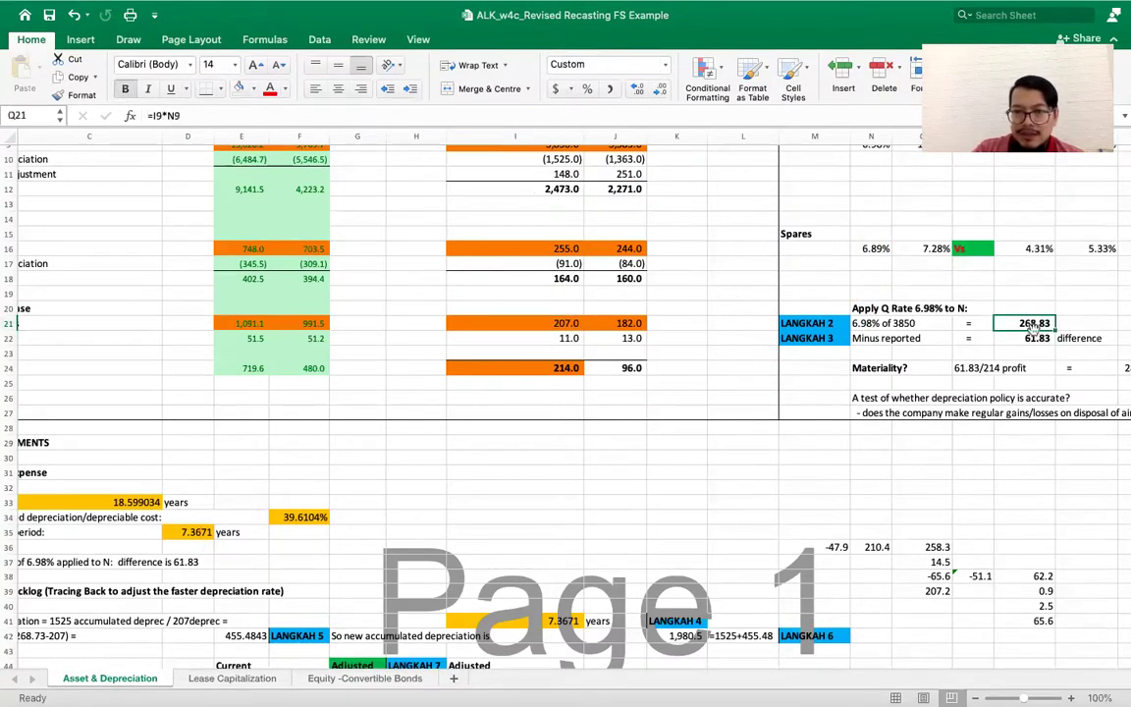
Enter the formula =Q20*D35 in I30 and apply the comma number format to it
{"action": "left_click", "coordinate": [464, 455]}
{"action": "type", "text": "="}
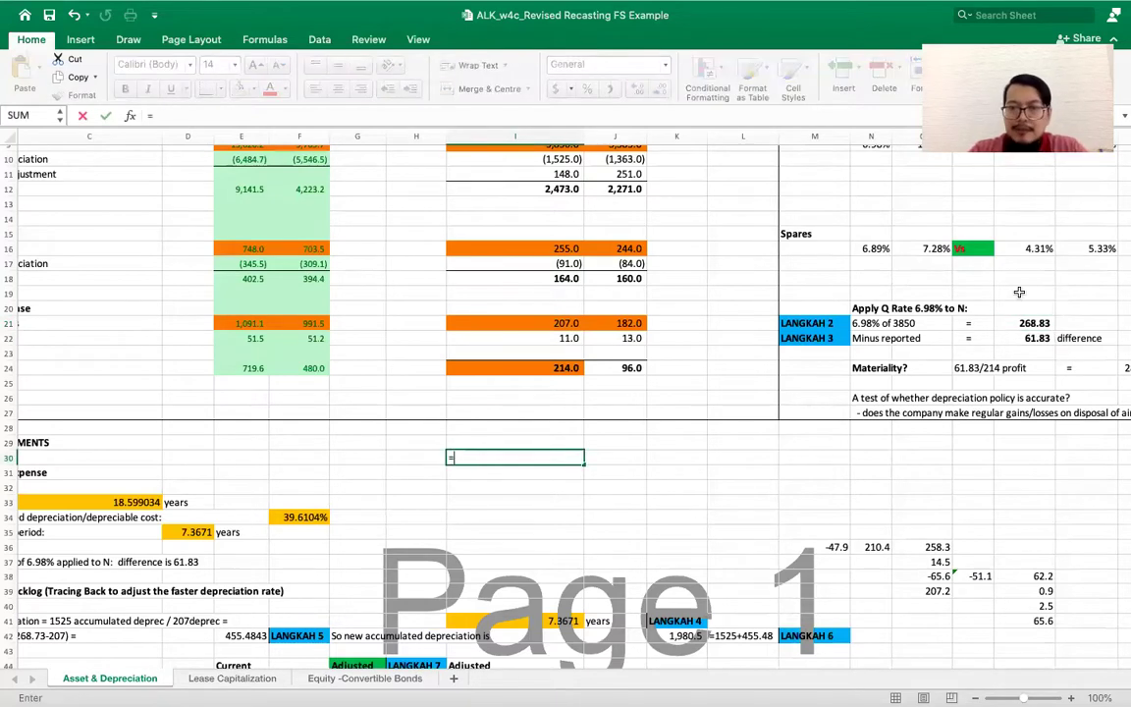
{"action": "left_click", "coordinate": [1052, 336]}
{"action": "left_click", "coordinate": [1041, 309]}
{"action": "type", "text": "*"}
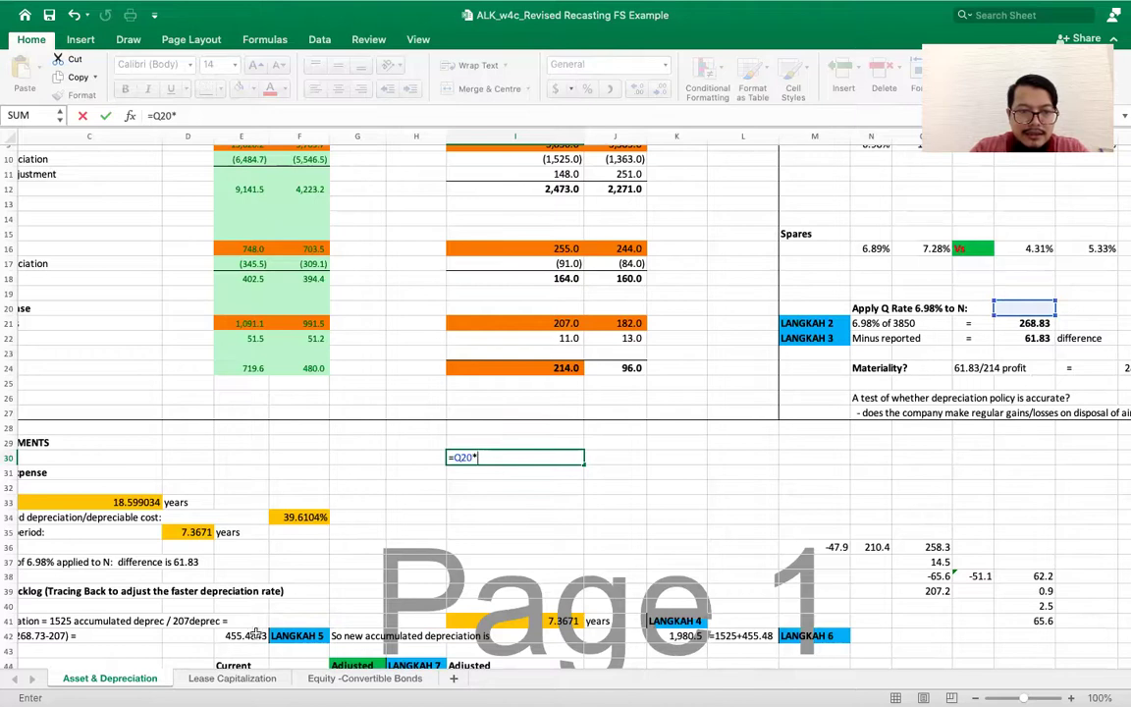
{"action": "left_click", "coordinate": [191, 531]}
{"action": "key", "text": "Return"}
{"action": "left_click", "coordinate": [491, 457]}
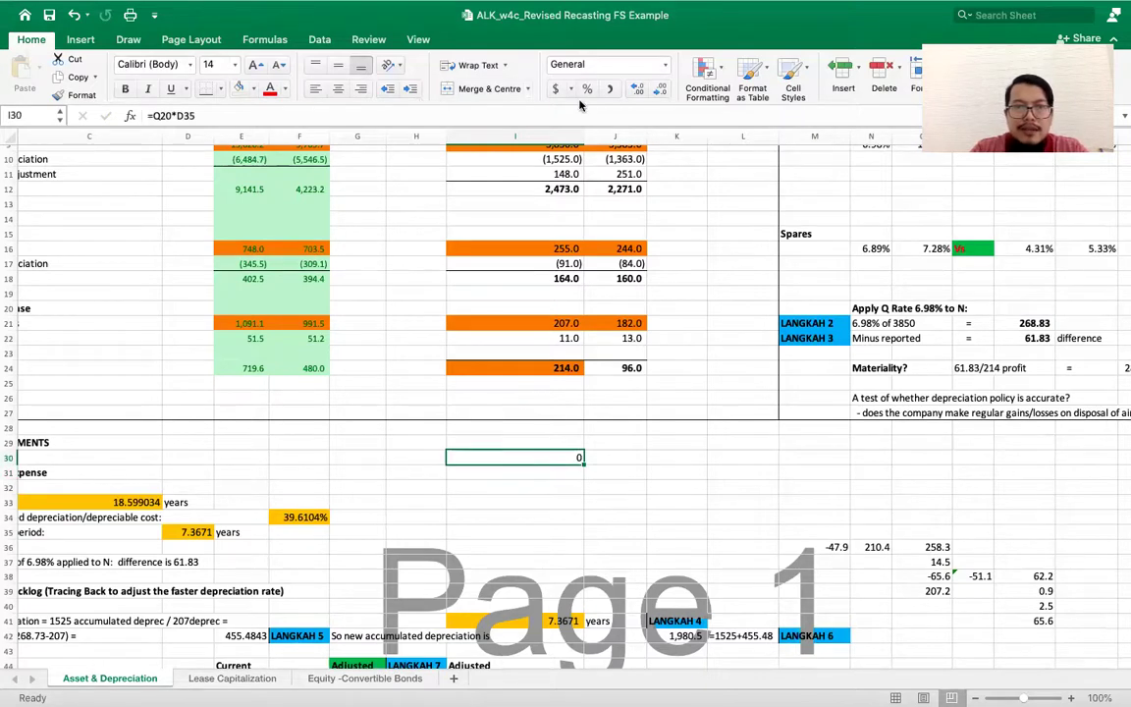
{"action": "left_click", "coordinate": [610, 90]}
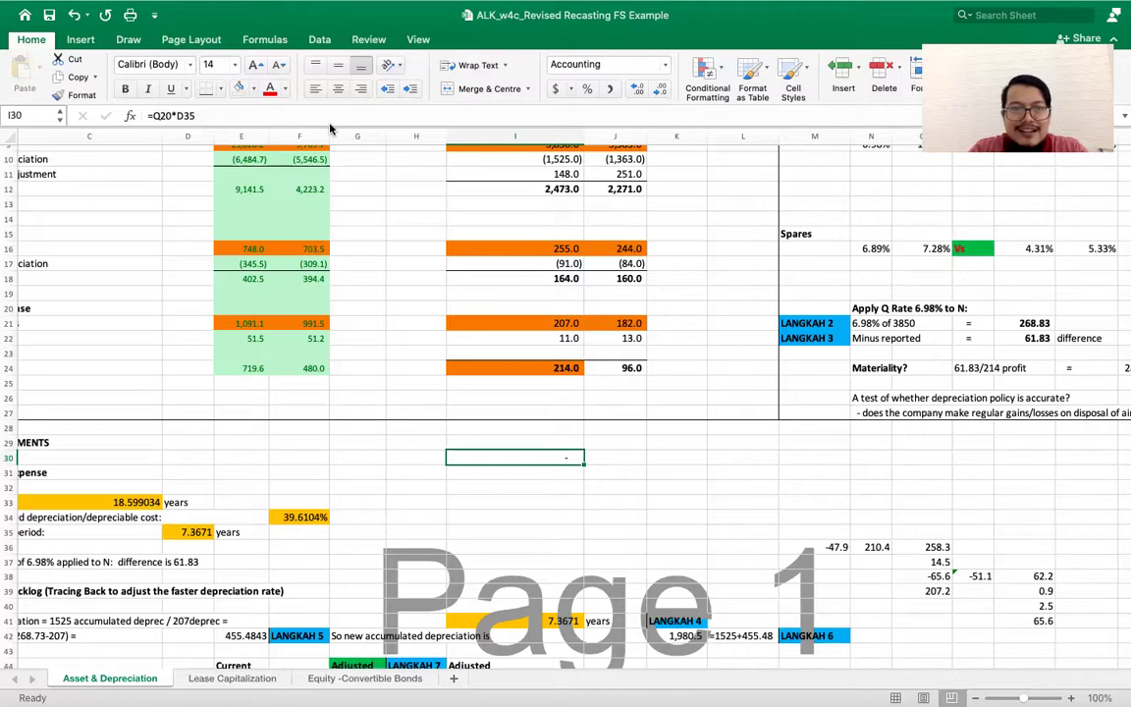
Correct the formula in I30 to =Q21*D35 so it uses the LANGKAH 2 depreciation
{"action": "key", "text": "F2"}
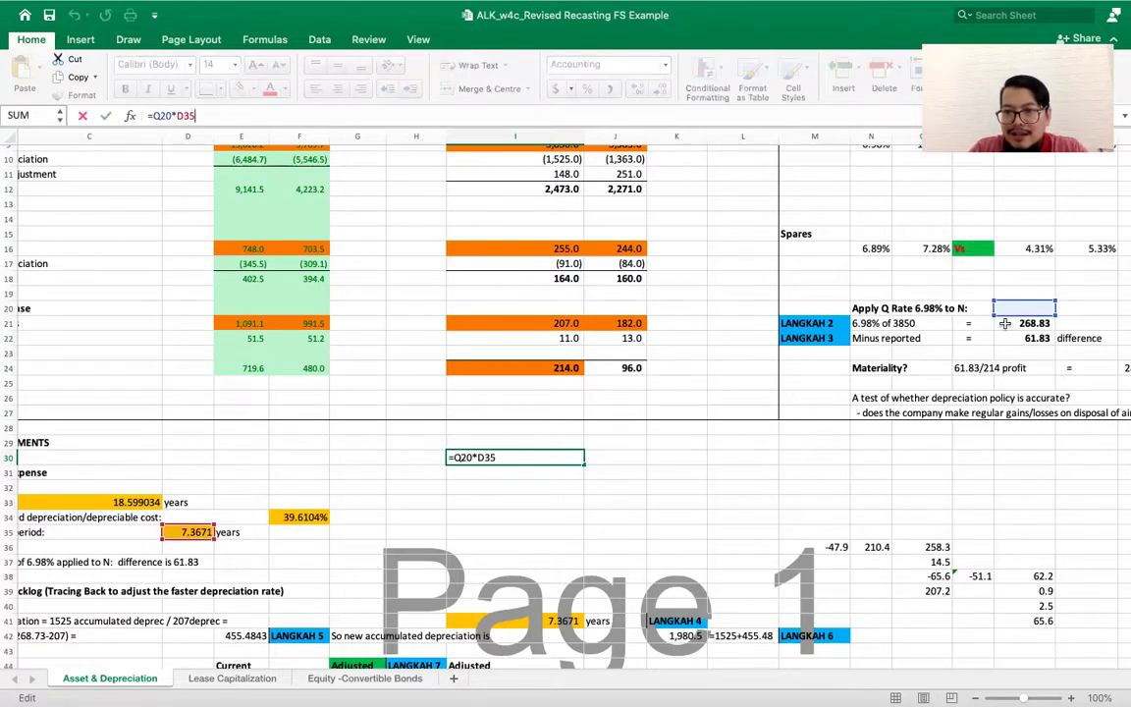
{"action": "left_click", "coordinate": [1005, 323]}
{"action": "key", "text": "Return"}
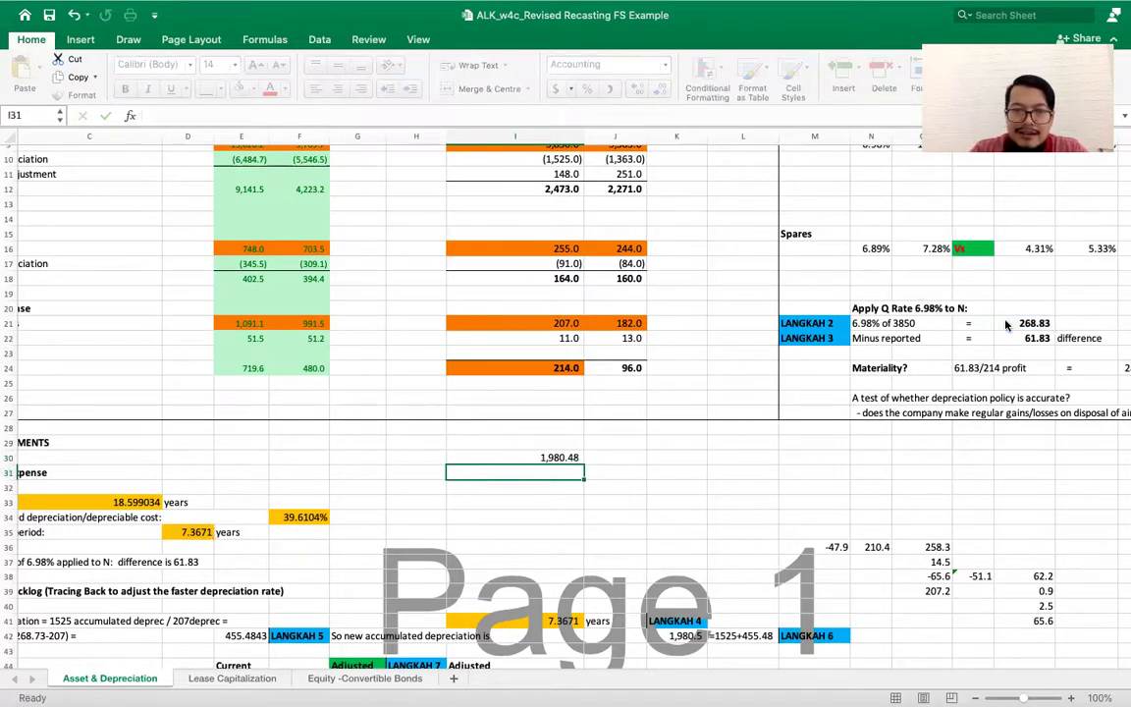
Inspect the adjusted accumulated depreciation in G47, the backlog formula in E42 and the depreciation difference in Q22
{"action": "scroll", "coordinate": [741, 454], "scroll_direction": "down", "scroll_amount": 10}
{"action": "left_click", "coordinate": [404, 432]}
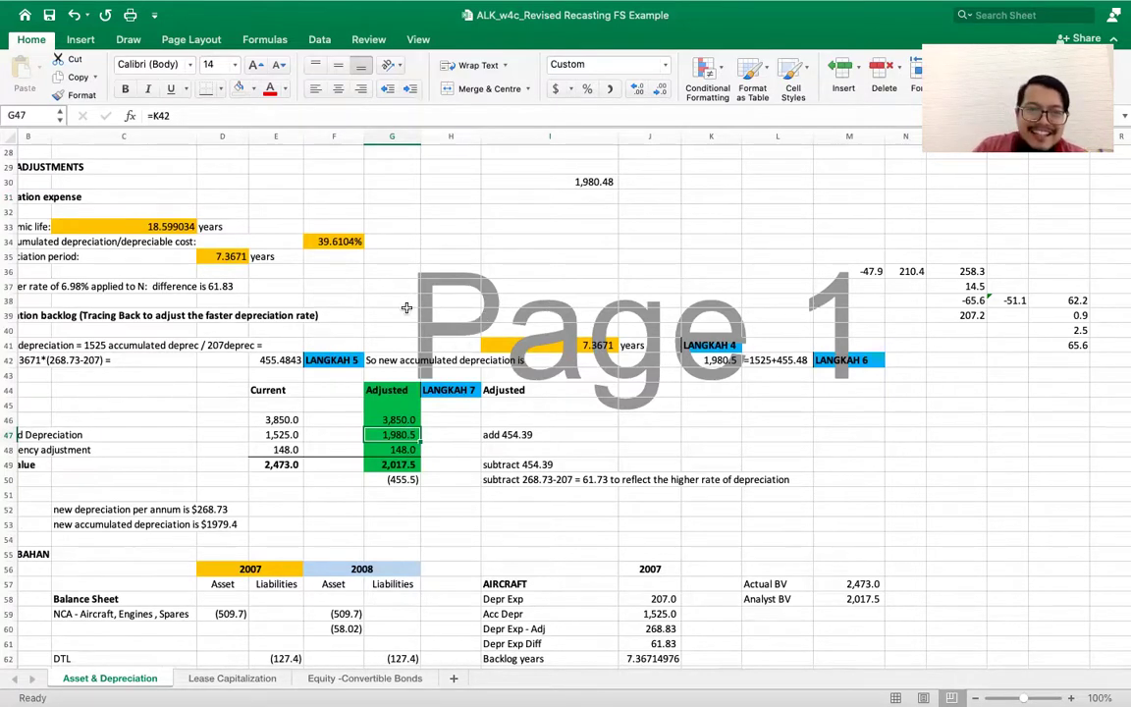
{"action": "scroll", "coordinate": [380, 400], "scroll_direction": "up", "scroll_amount": 5}
{"action": "scroll", "coordinate": [380, 400], "scroll_direction": "left", "scroll_amount": 2}
{"action": "left_click", "coordinate": [333, 467]}
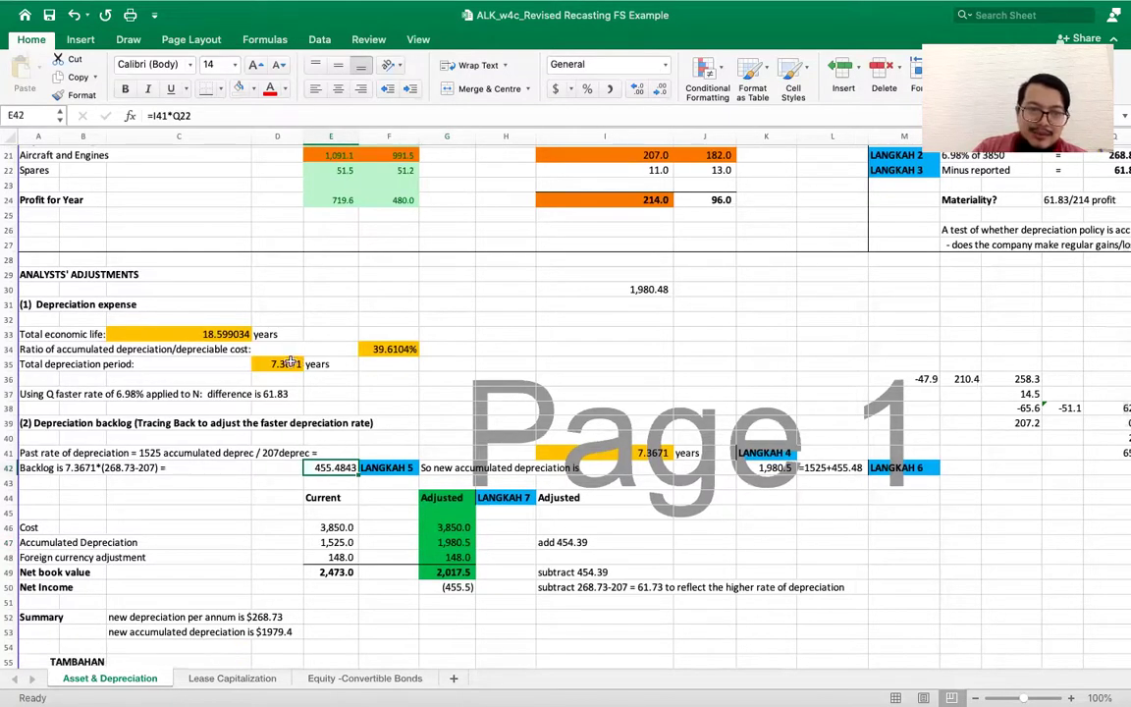
{"action": "scroll", "coordinate": [763, 348], "scroll_direction": "right", "scroll_amount": 2}
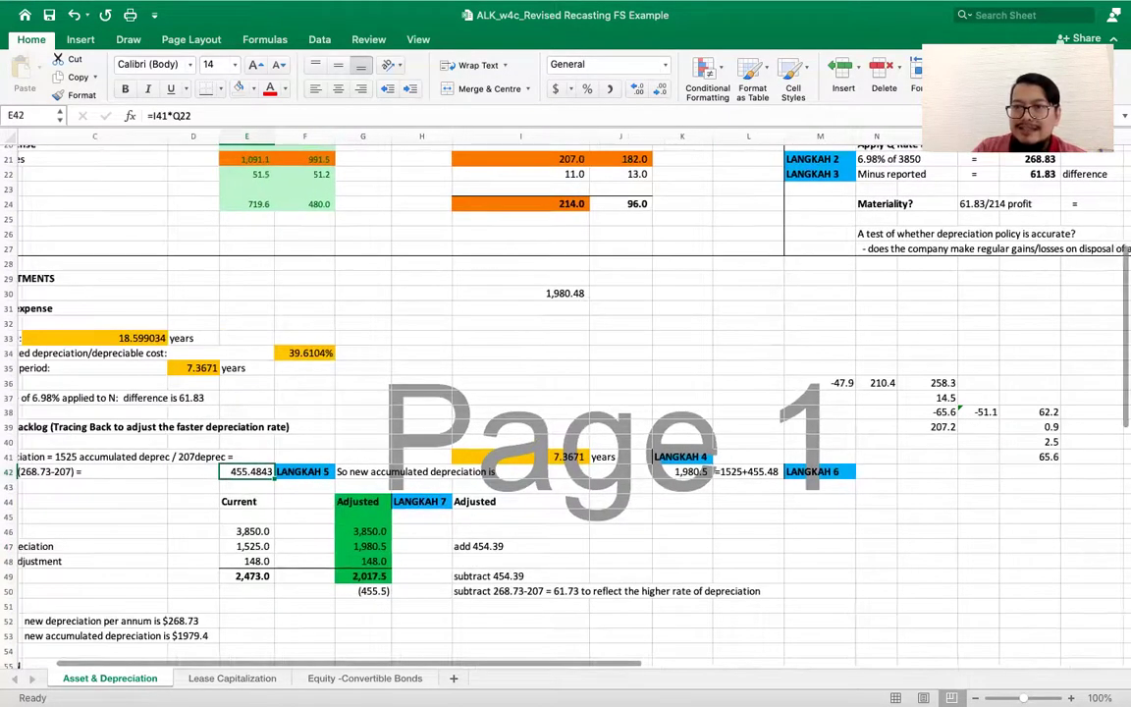
{"action": "left_click", "coordinate": [1034, 173]}
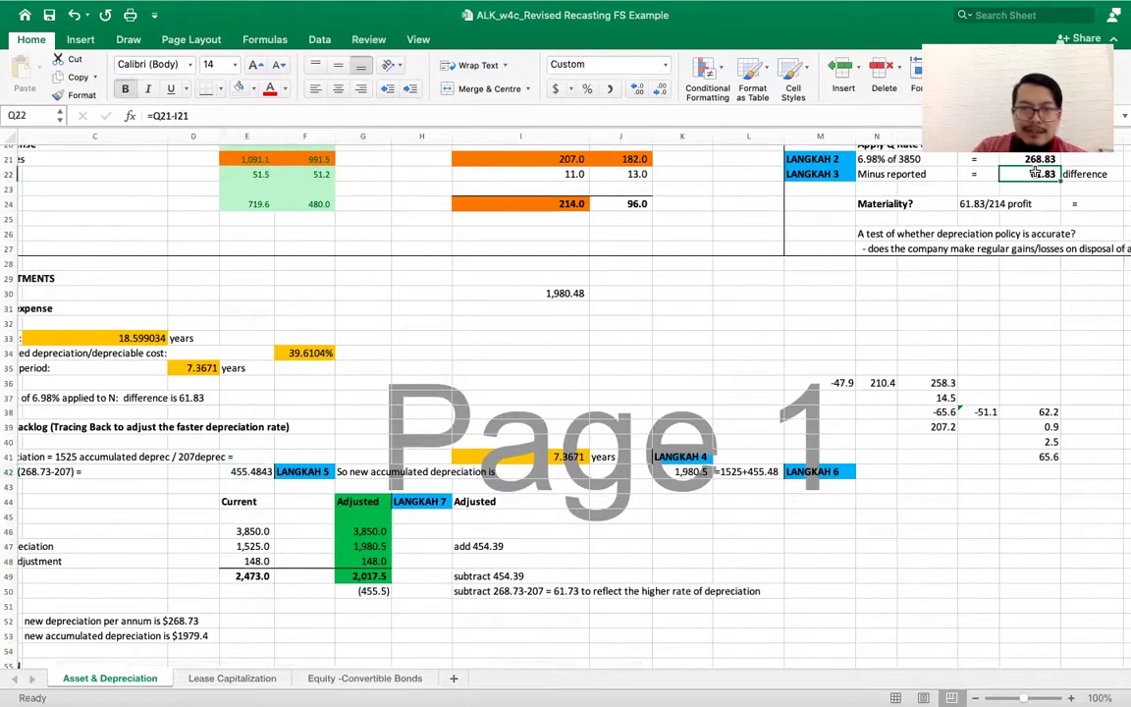
{"action": "left_click", "coordinate": [246, 473]}
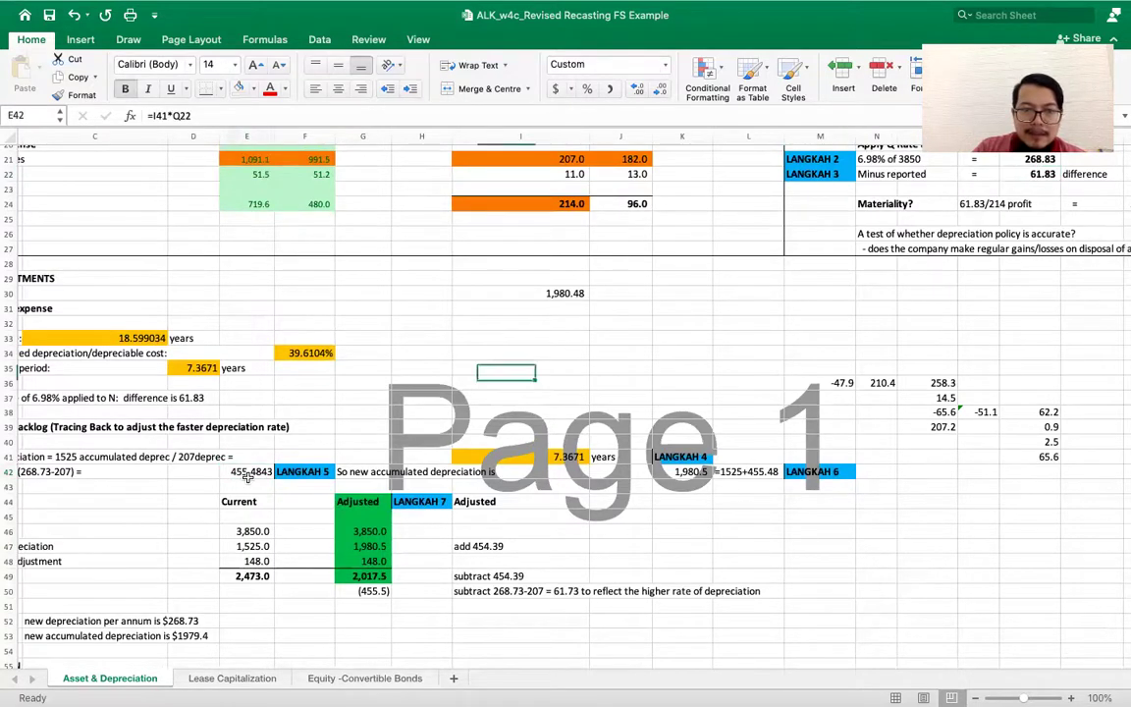
Compare the current accumulated depreciation in E47 with the adjusted one in G47 and trace the cell its formula references
{"action": "scroll", "coordinate": [248, 478], "scroll_direction": "down", "scroll_amount": 3}
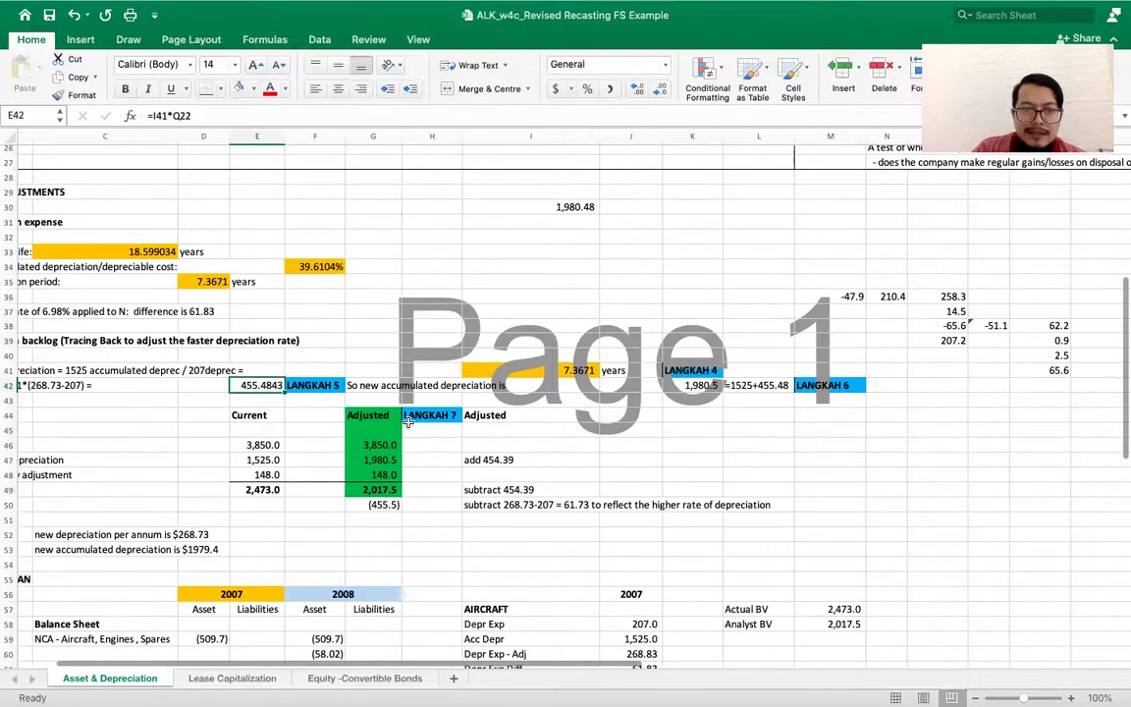
{"action": "left_click", "coordinate": [257, 460]}
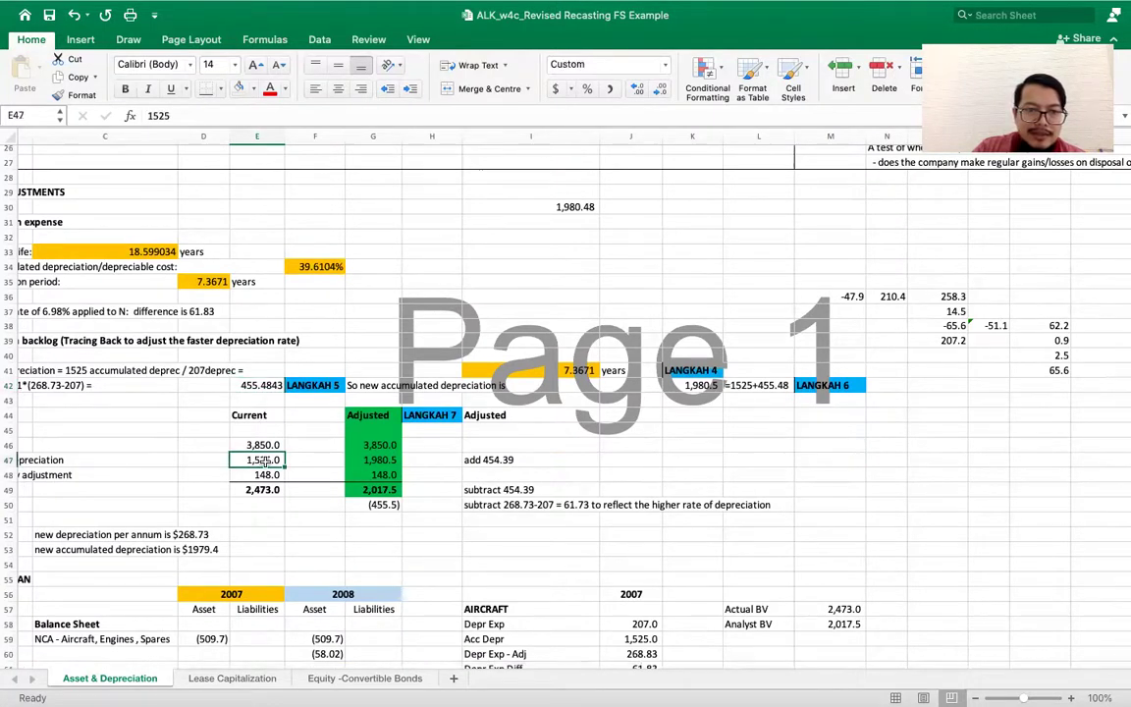
{"action": "left_click", "coordinate": [374, 460]}
{"action": "left_click", "coordinate": [204, 114]}
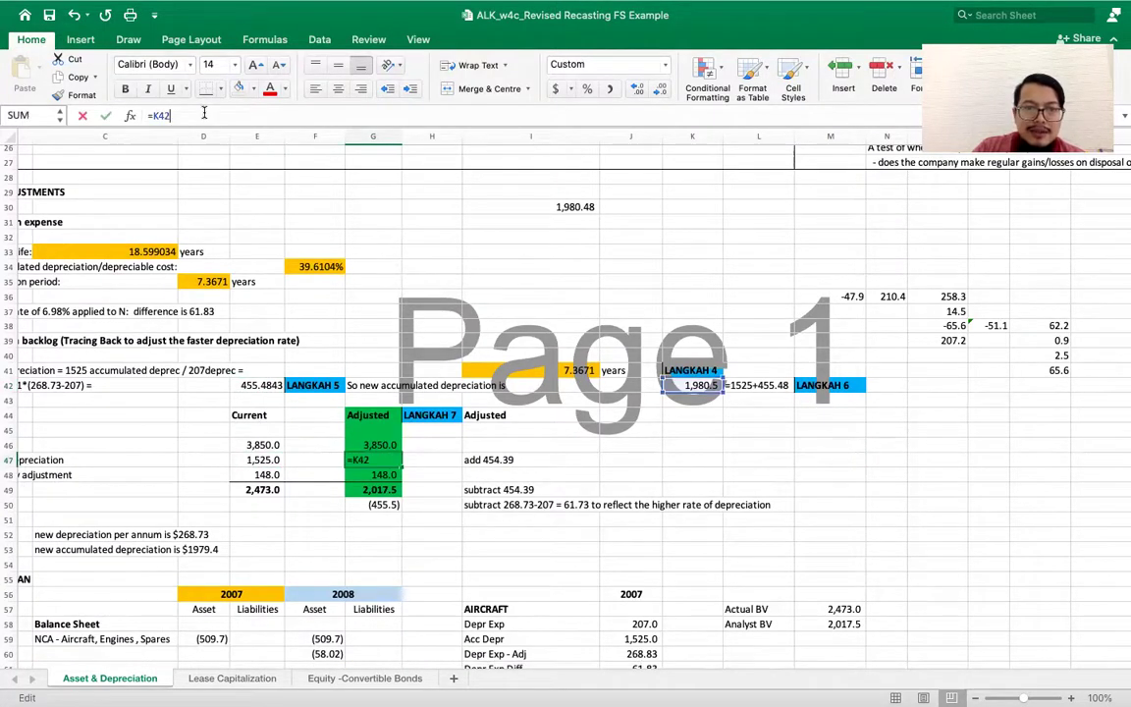
{"action": "key", "text": "Return"}
{"action": "left_click", "coordinate": [437, 266]}
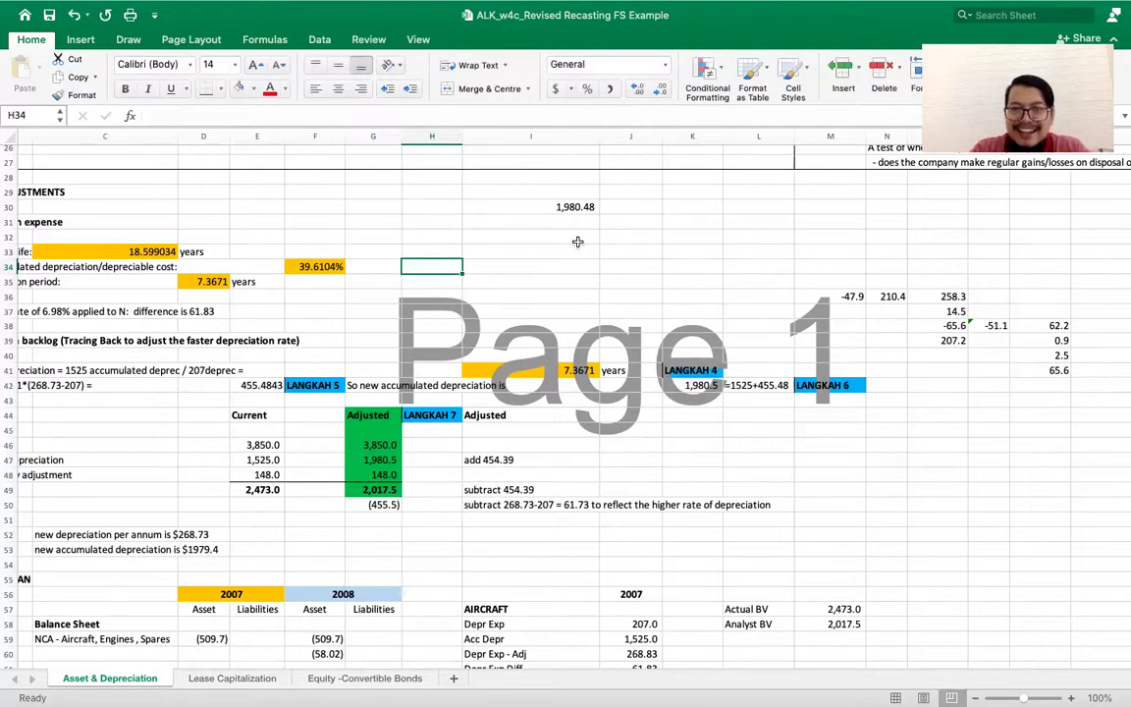
Check the Q21 depreciation and move the I30 calculation to H47, beside the adjusted accumulated depreciation
{"action": "scroll", "coordinate": [578, 242], "scroll_direction": "up", "scroll_amount": 3}
{"action": "left_click", "coordinate": [1029, 163]}
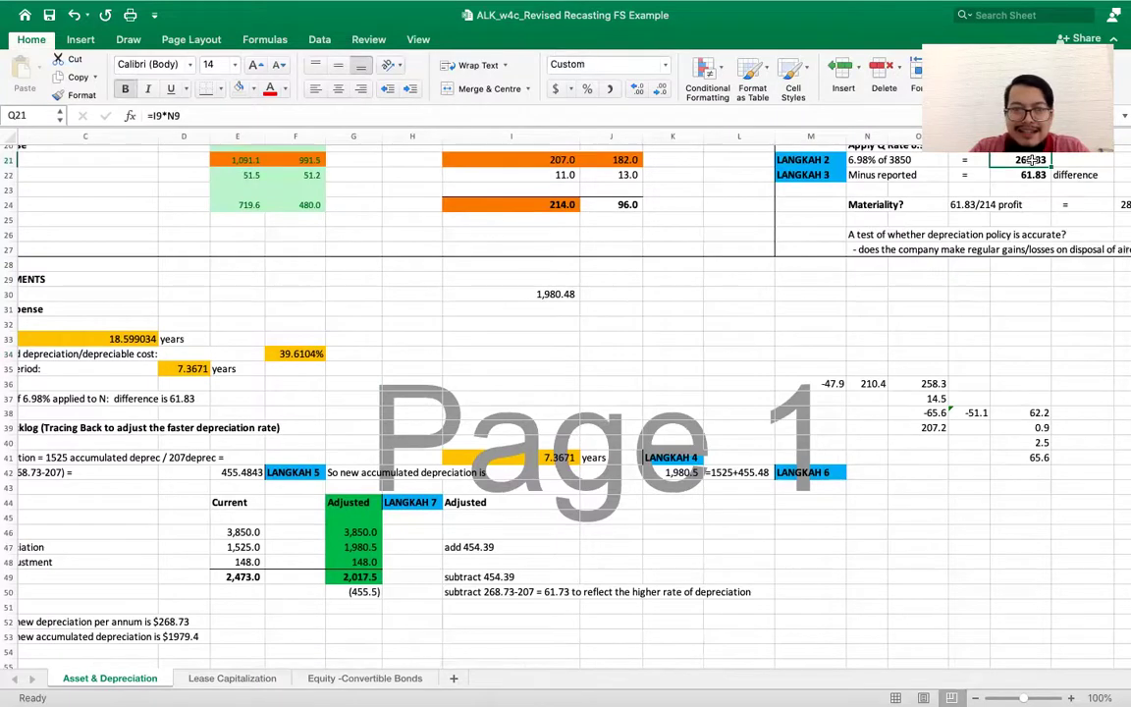
{"action": "left_click", "coordinate": [561, 294]}
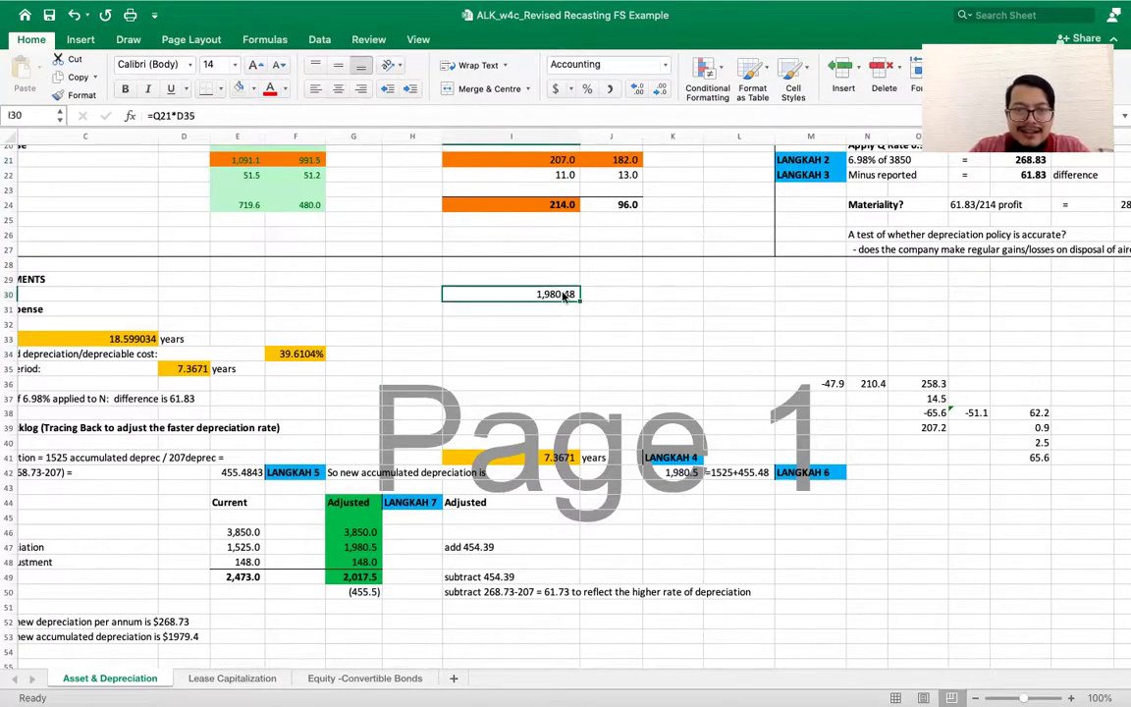
{"action": "key", "text": "ctrl+c"}
{"action": "scroll", "coordinate": [563, 296], "scroll_direction": "down", "scroll_amount": 3}
{"action": "left_click", "coordinate": [425, 410]}
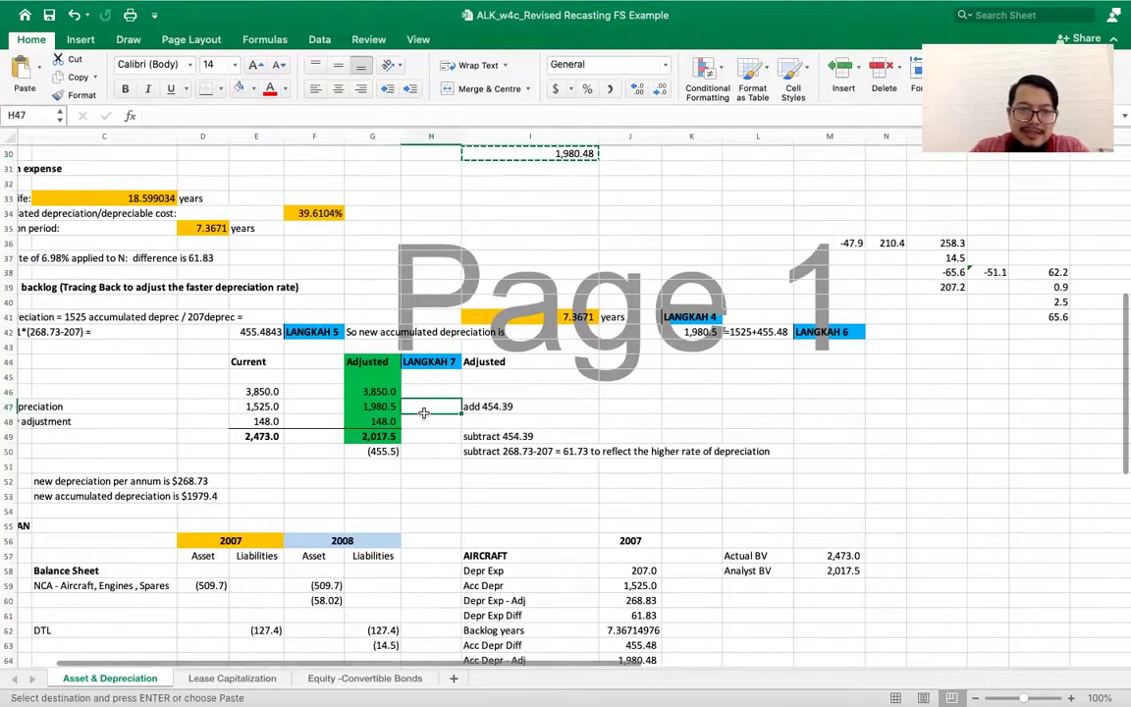
{"action": "key", "text": "Return"}
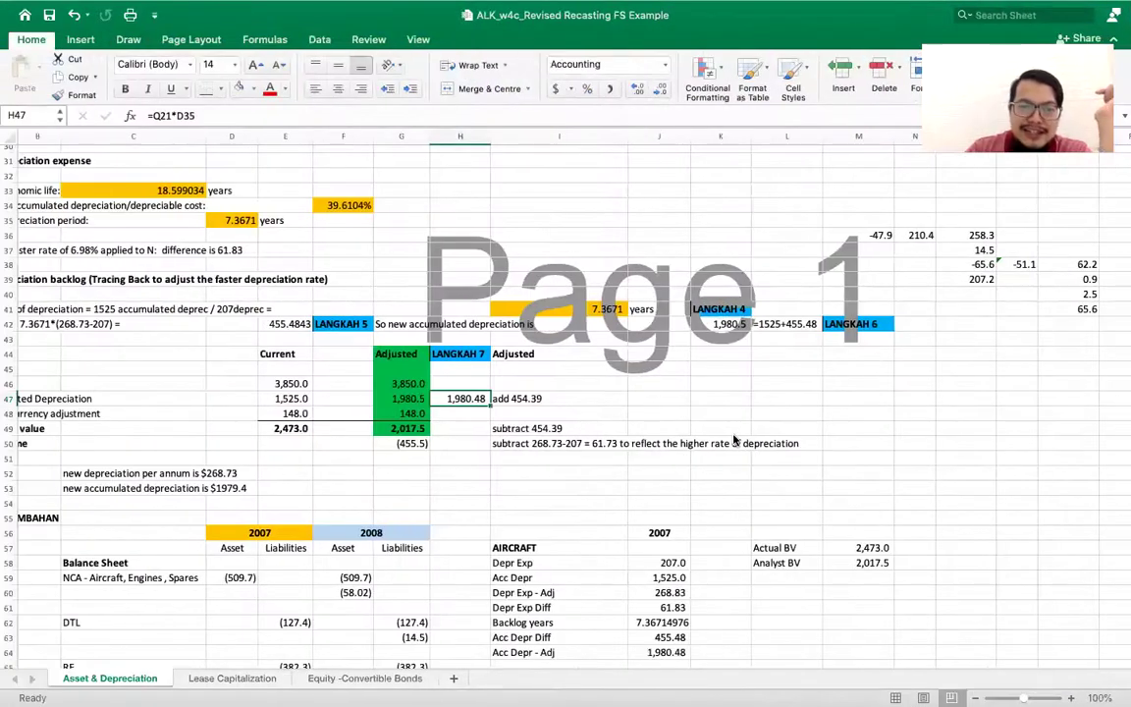
{"action": "scroll", "coordinate": [734, 440], "scroll_direction": "up", "scroll_amount": 5}
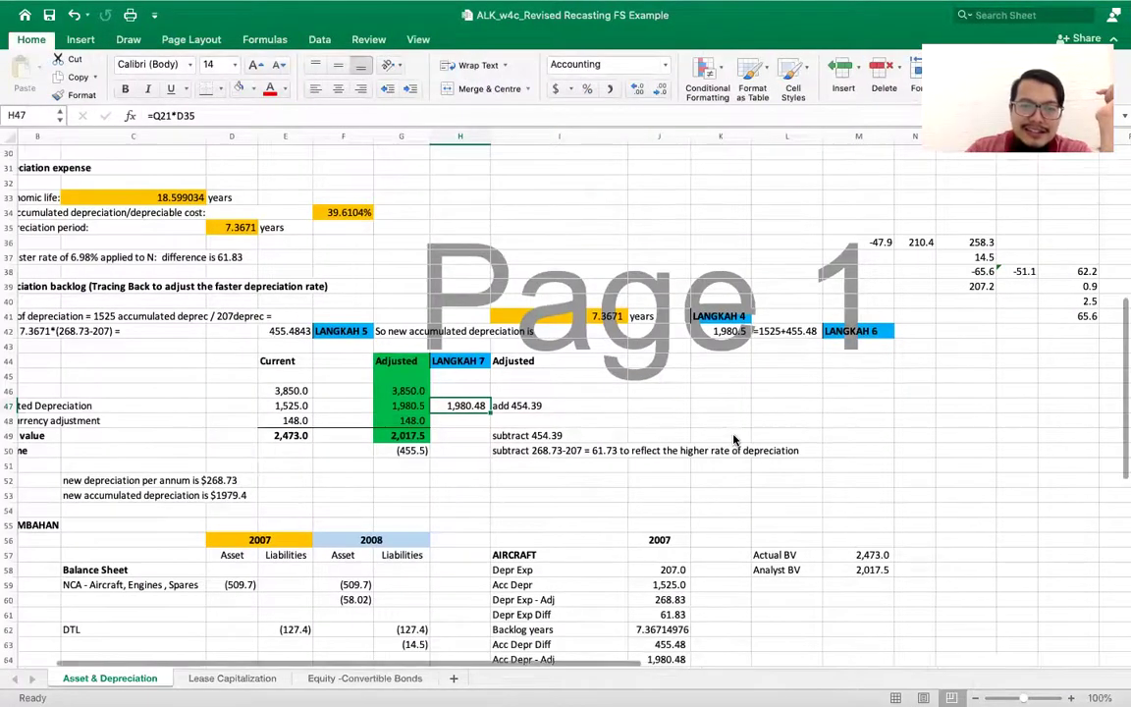
Inspect the total depreciation period in D35 and the LANGKAH 2 depreciation in Q21 that feed the H47 calculation
{"action": "scroll", "coordinate": [734, 440], "scroll_direction": "down", "scroll_amount": 3}
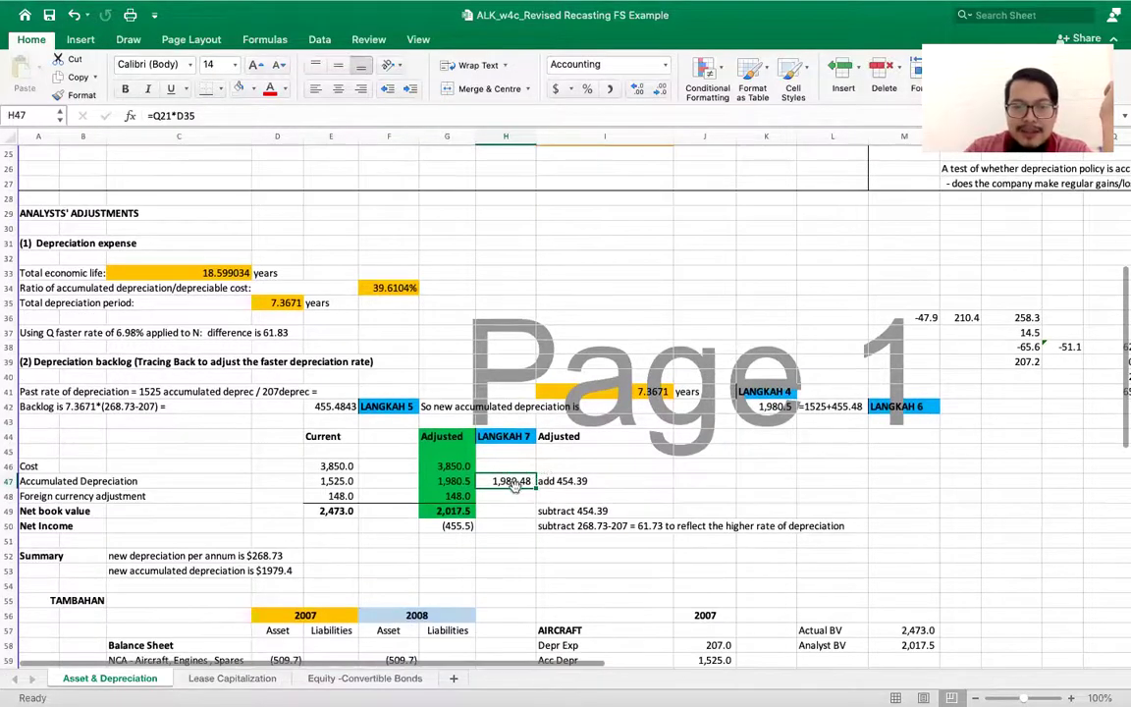
{"action": "left_click", "coordinate": [279, 301]}
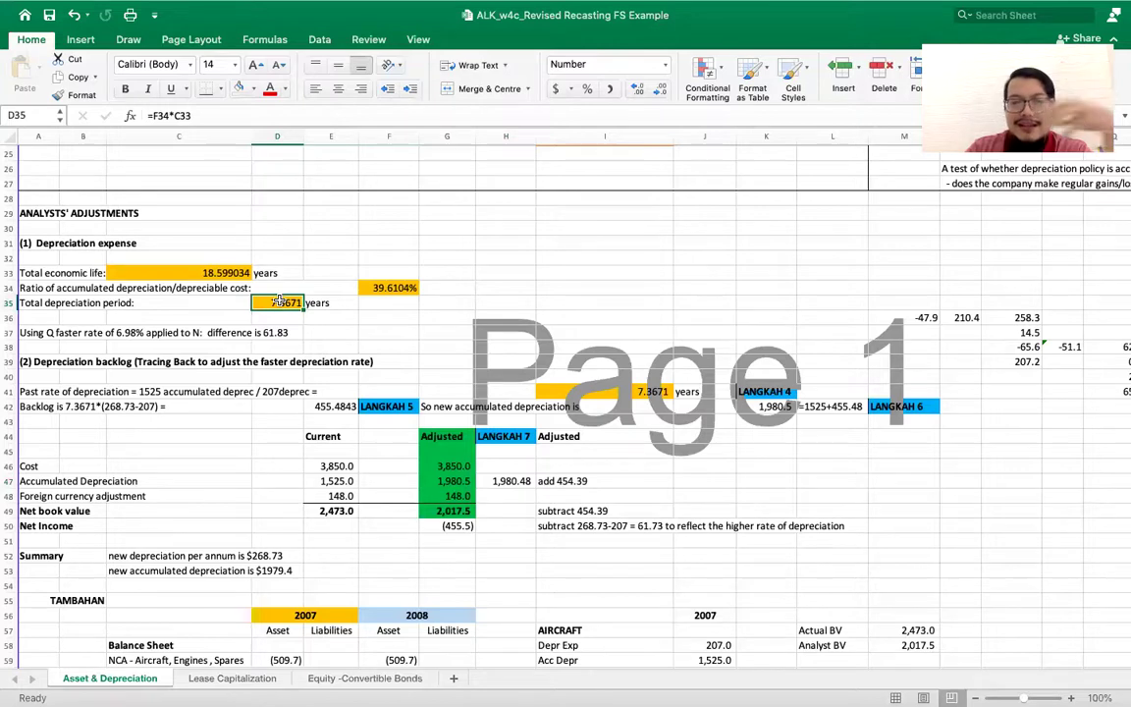
{"action": "scroll", "coordinate": [279, 301], "scroll_direction": "up", "scroll_amount": 3}
{"action": "scroll", "coordinate": [279, 301], "scroll_direction": "right", "scroll_amount": 3}
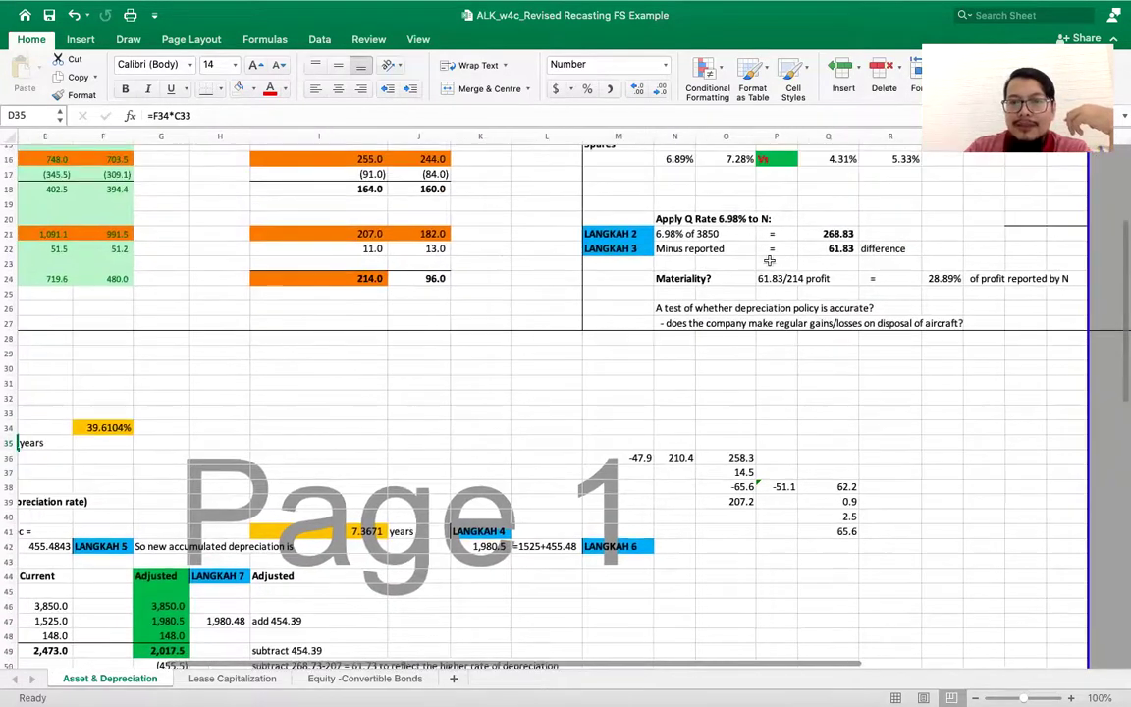
{"action": "left_click", "coordinate": [828, 236]}
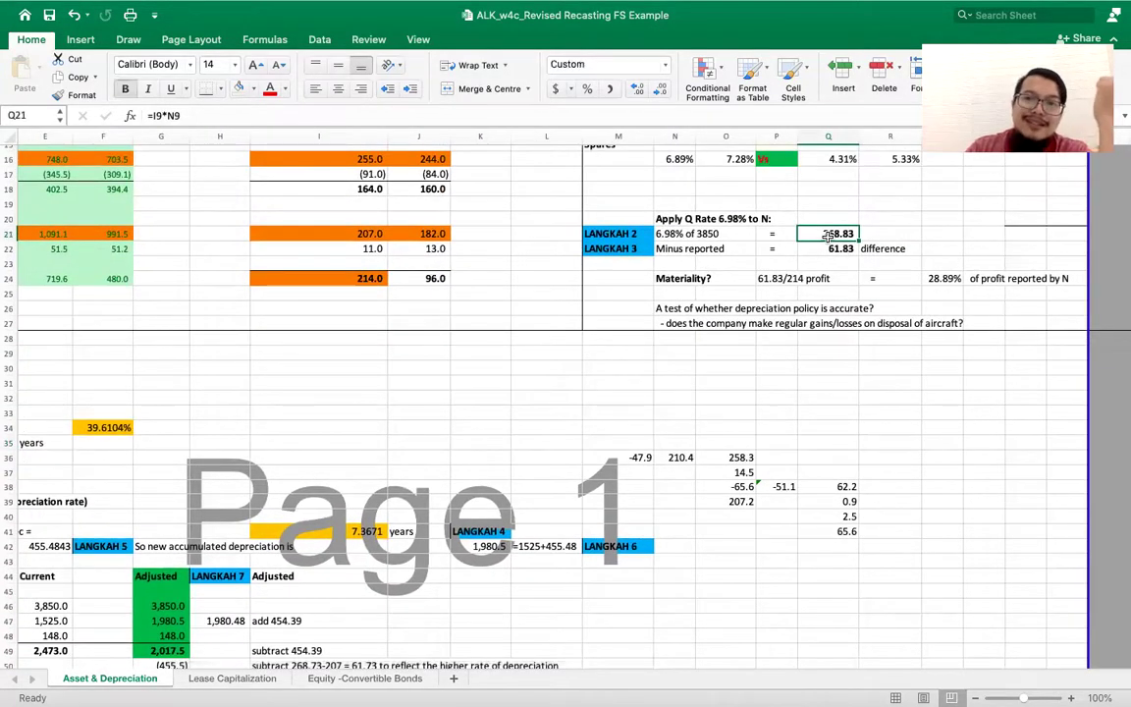
{"action": "scroll", "coordinate": [828, 235], "scroll_direction": "down", "scroll_amount": 1}
{"action": "scroll", "coordinate": [827, 236], "scroll_direction": "left", "scroll_amount": 5}
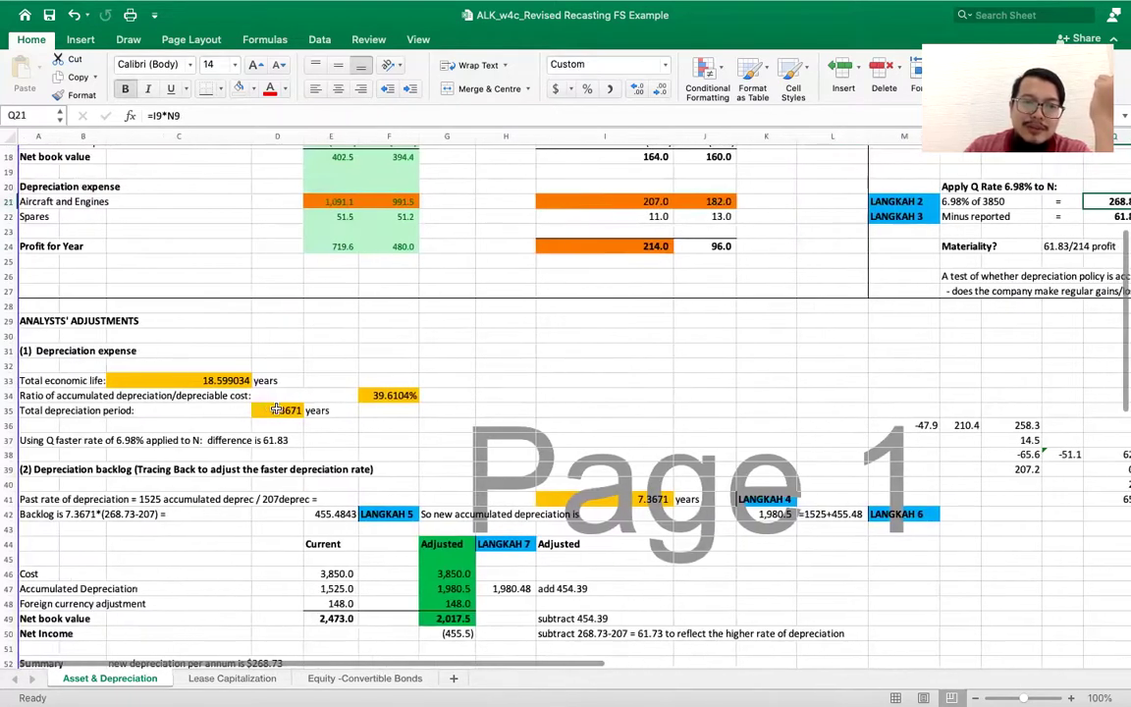
{"action": "left_click", "coordinate": [284, 411]}
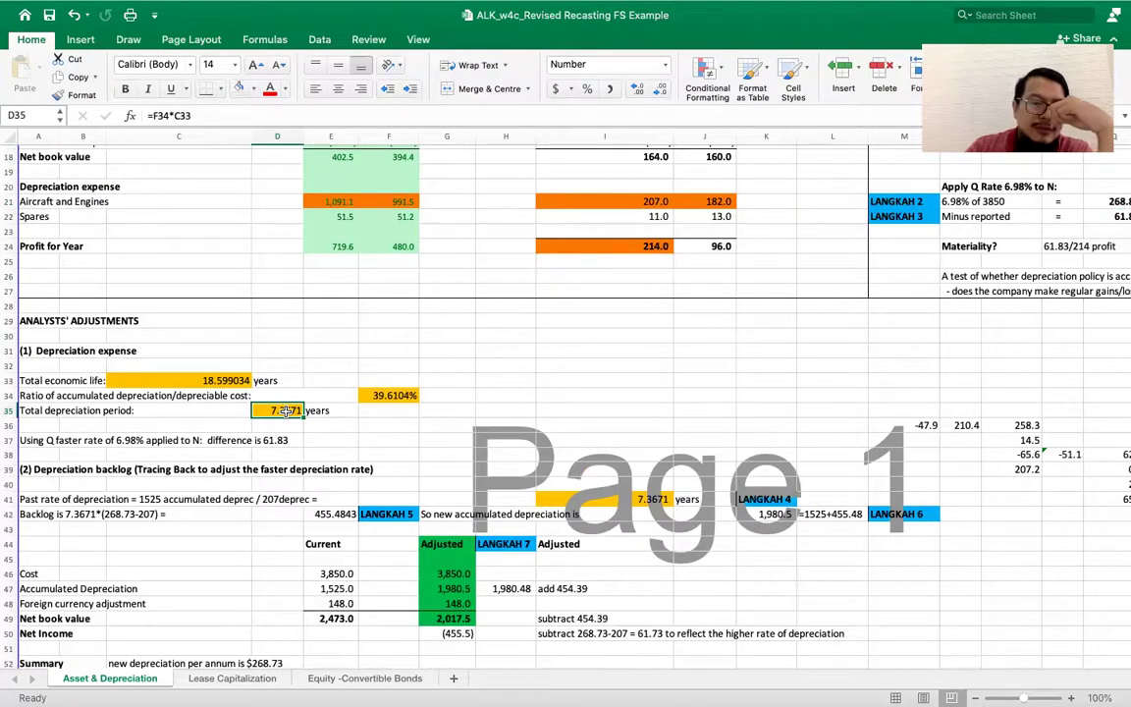
Inspect the adjusted accumulated depreciation in G47 and trace the cells used by the adjusted net book value formula in G49
{"action": "scroll", "coordinate": [495, 499], "scroll_direction": "down", "scroll_amount": 3}
{"action": "left_click", "coordinate": [464, 484]}
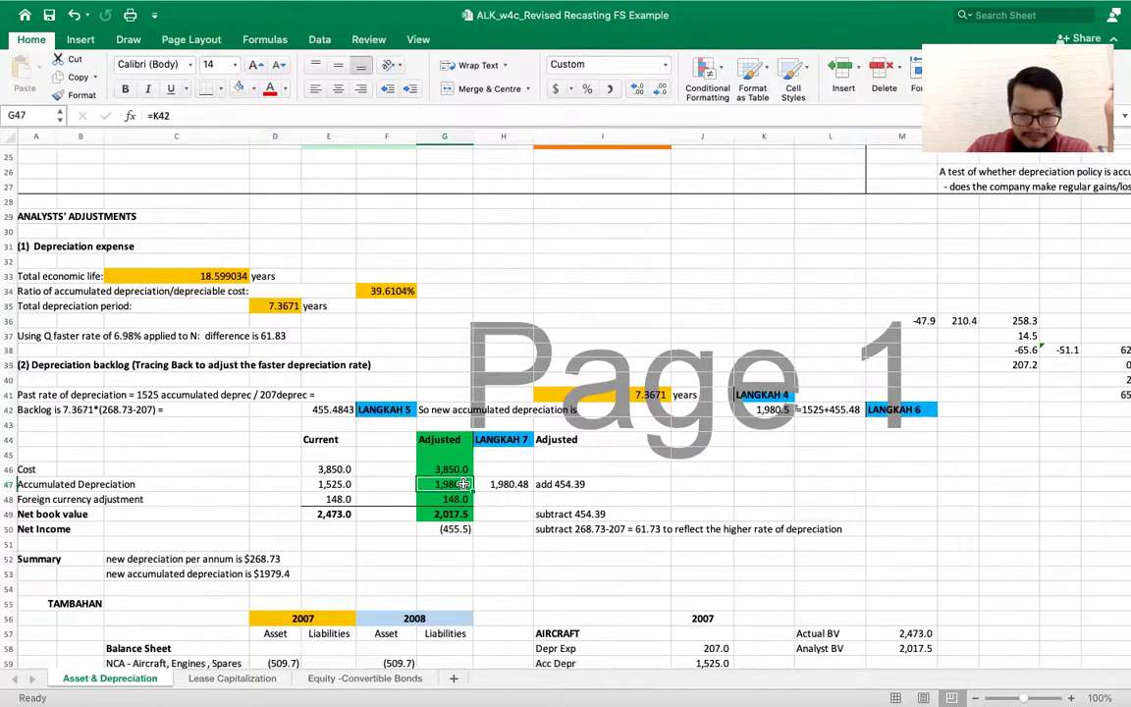
{"action": "scroll", "coordinate": [463, 484], "scroll_direction": "down", "scroll_amount": 1}
{"action": "left_click", "coordinate": [452, 462]}
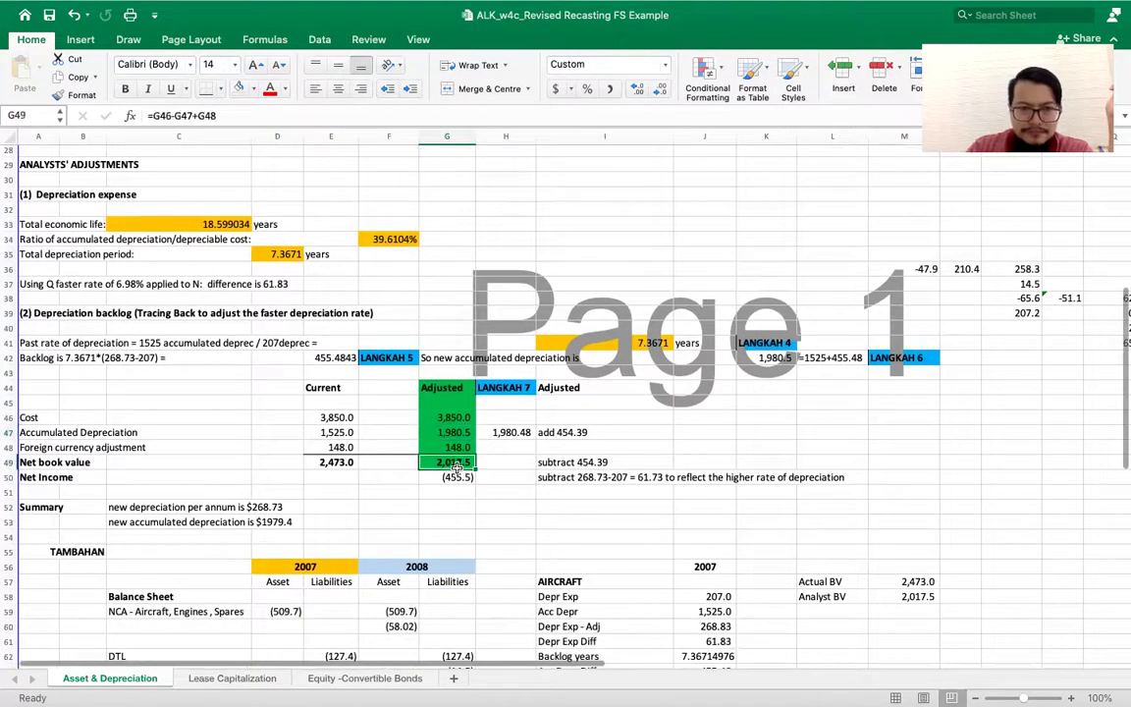
{"action": "left_click", "coordinate": [215, 115]}
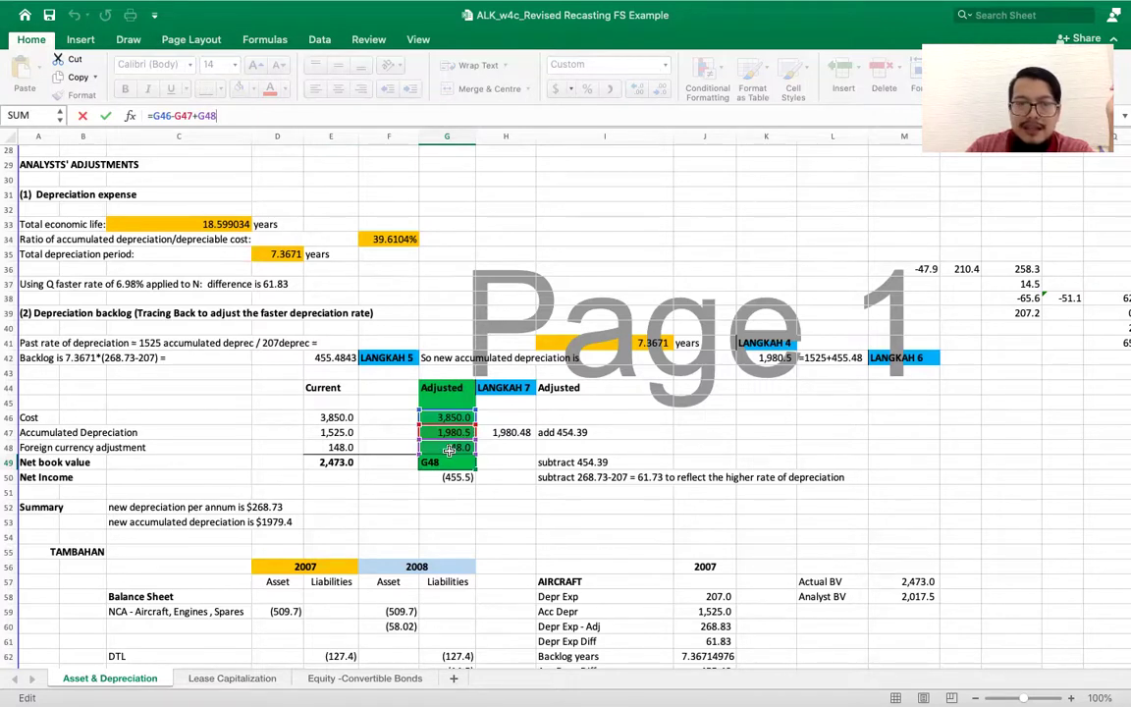
{"action": "left_click", "coordinate": [373, 434]}
Trace the current foreign currency adjustment in E48 back to N Airways' 2007 figure in I11
{"action": "left_click", "coordinate": [346, 448]}
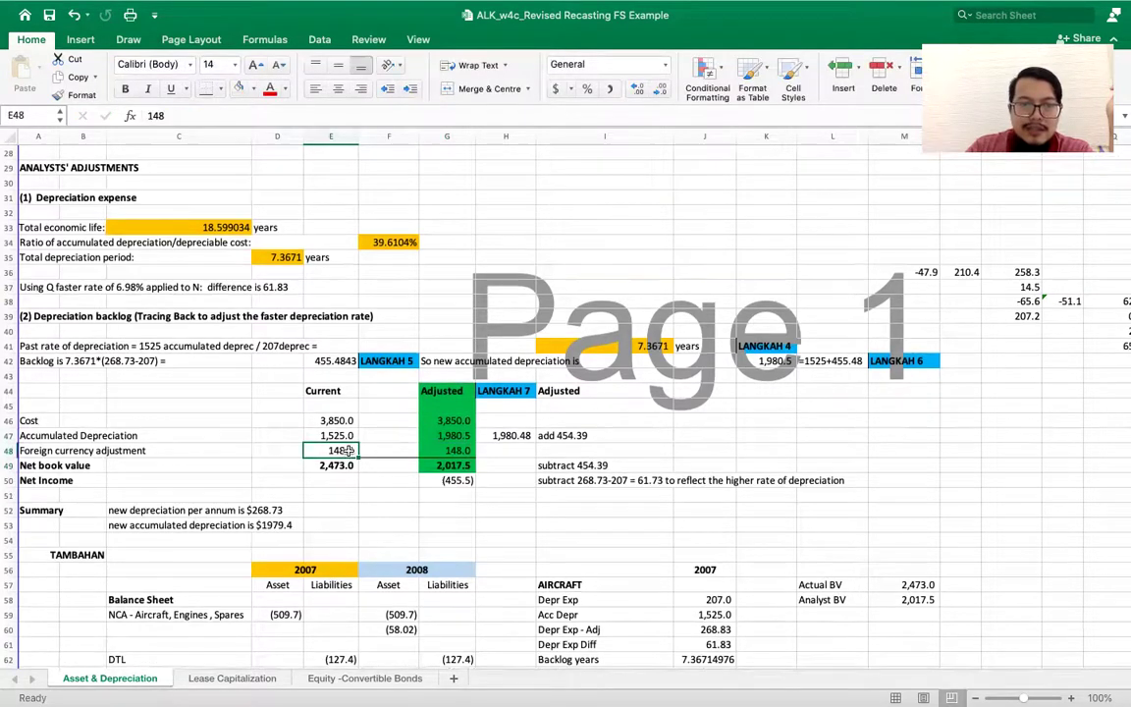
{"action": "scroll", "coordinate": [295, 412], "scroll_direction": "up", "scroll_amount": 10}
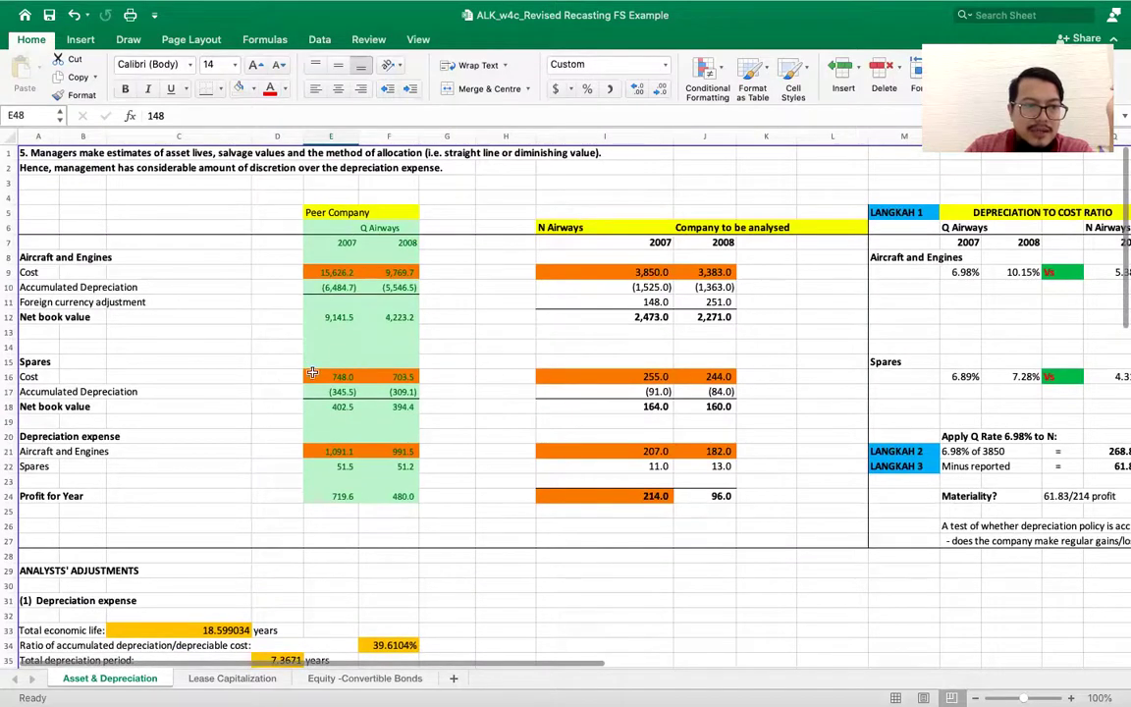
{"action": "left_click", "coordinate": [336, 287]}
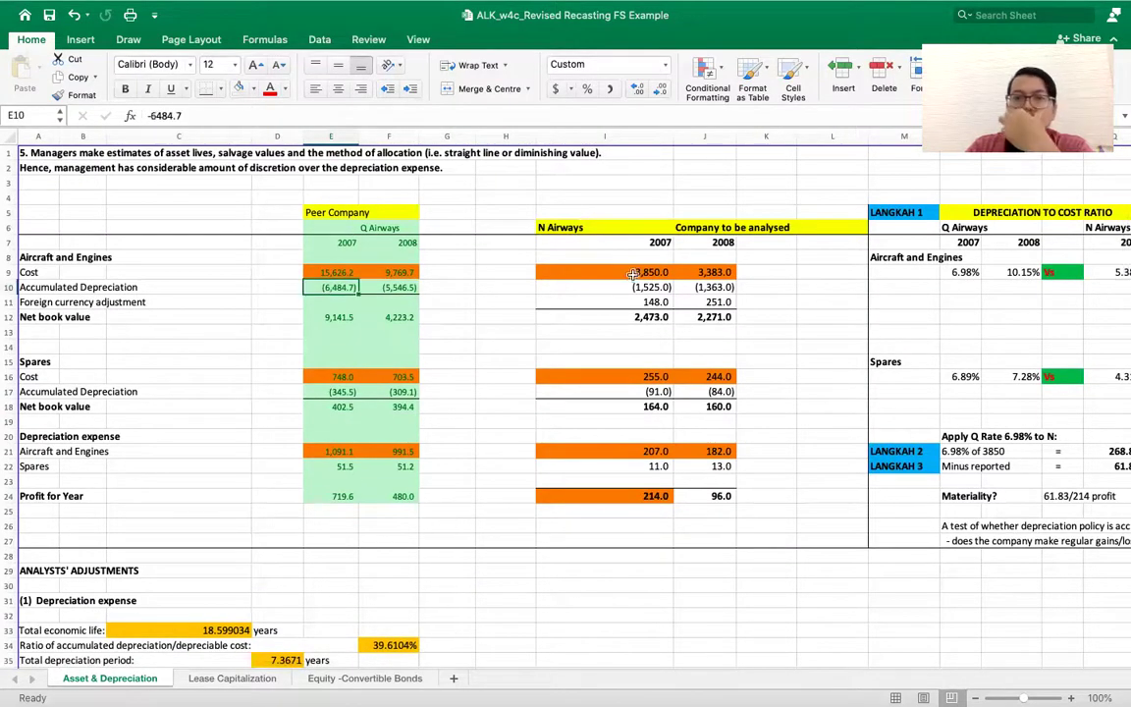
{"action": "left_click", "coordinate": [634, 302]}
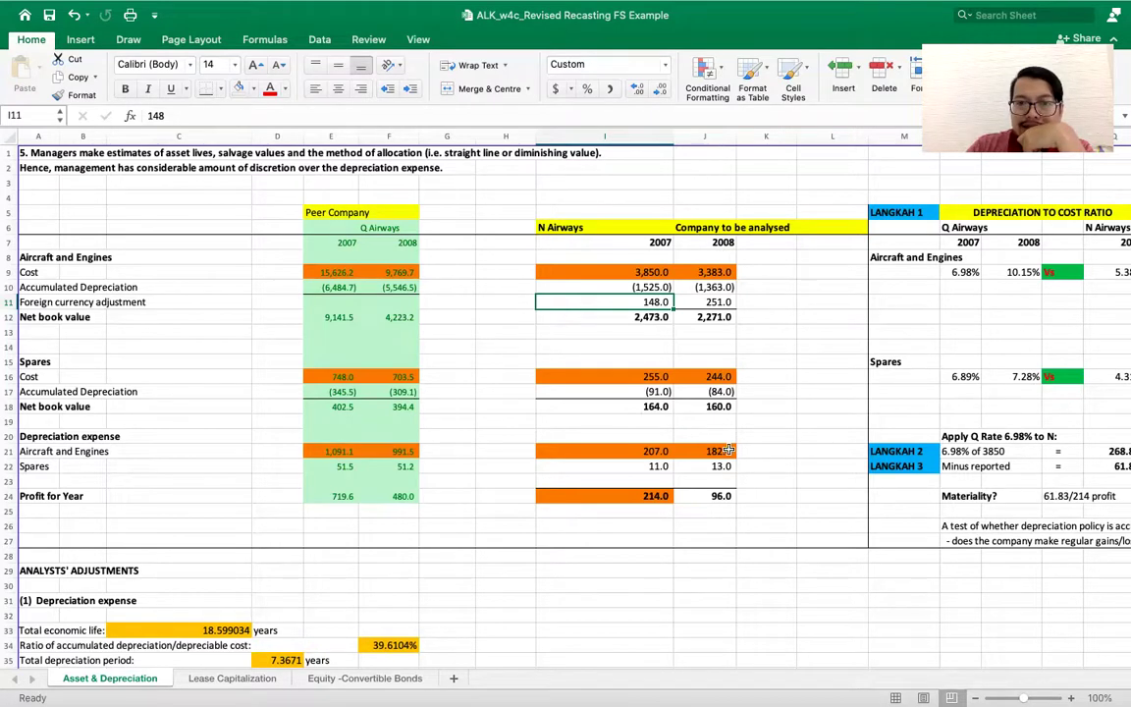
Inspect the net income formula in G50 and the adjusted and current net book values it subtracts, G49 and E49
{"action": "scroll", "coordinate": [686, 353], "scroll_direction": "down", "scroll_amount": 10}
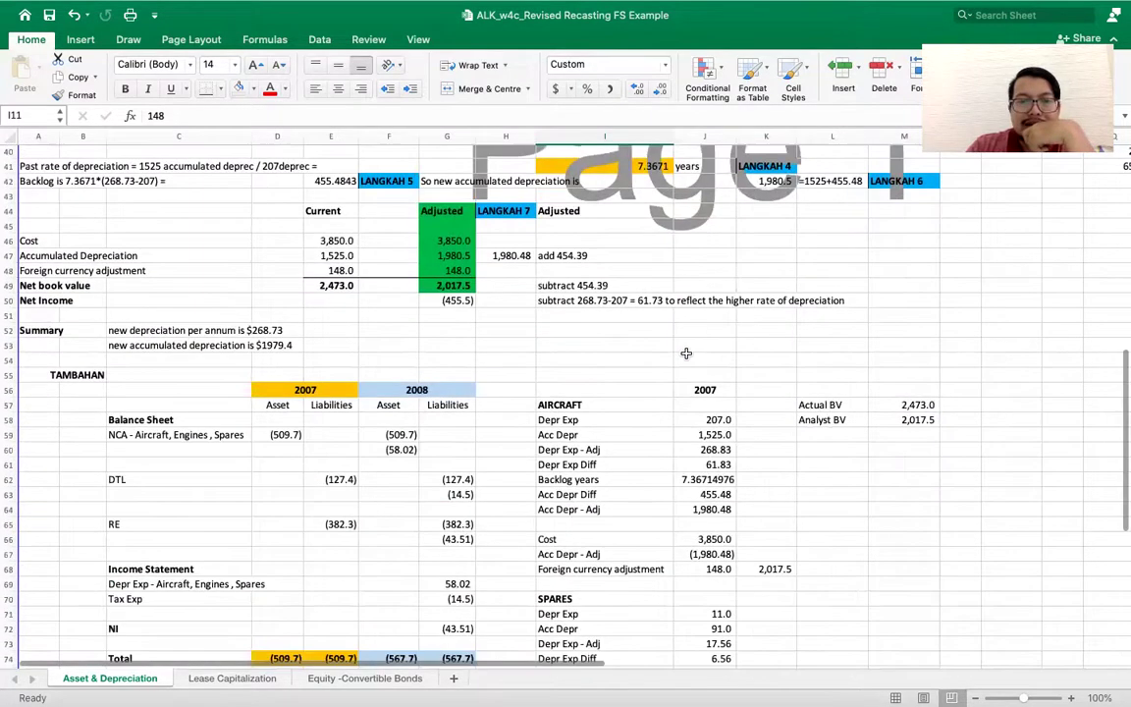
{"action": "left_click", "coordinate": [437, 300]}
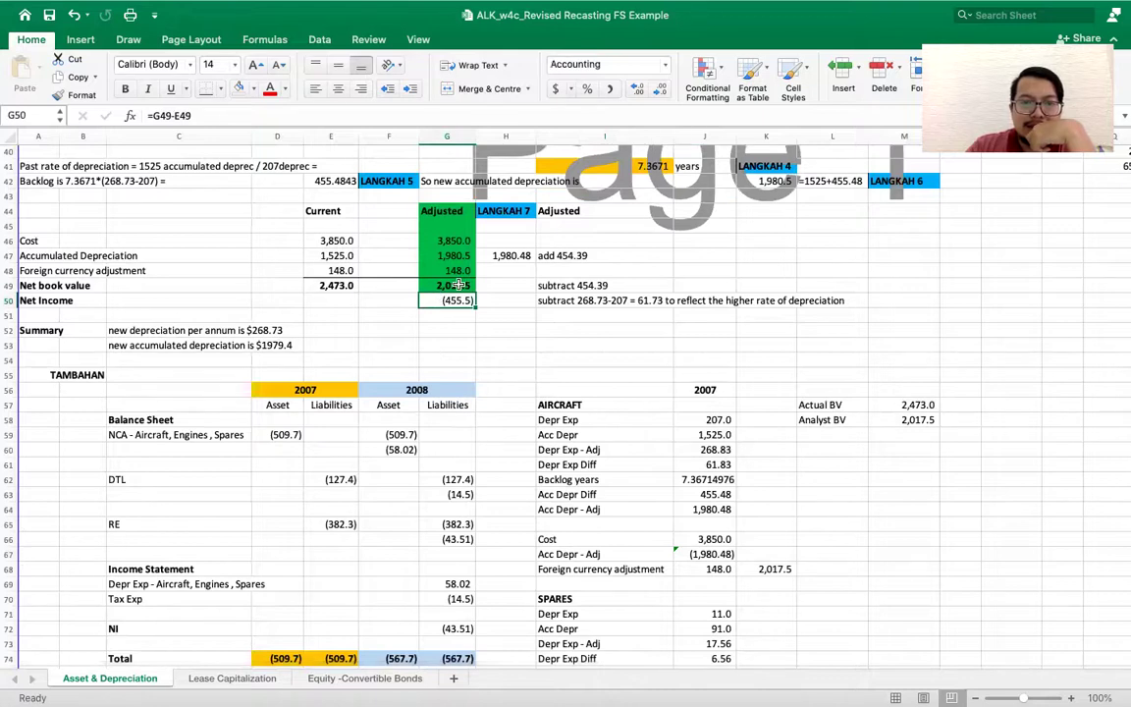
{"action": "left_click", "coordinate": [459, 284]}
{"action": "key", "text": "Left"}
{"action": "key", "text": "Left"}
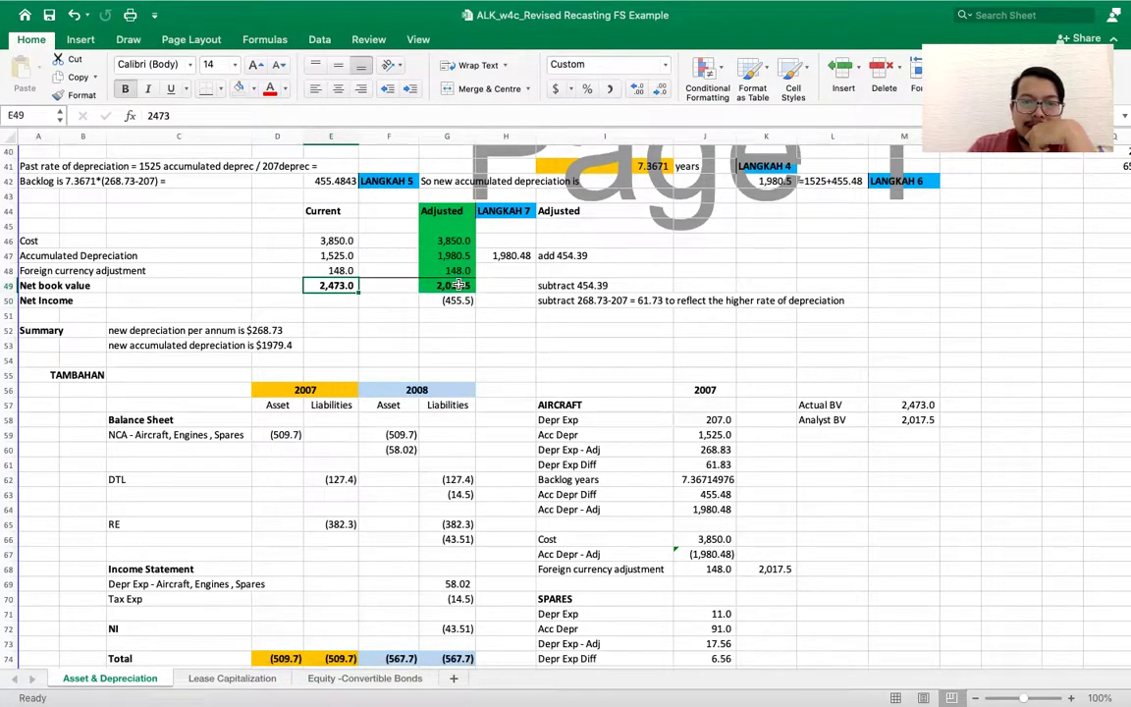
Compare N Airways' reported 2007 net book value in I12 with the adjusted net book value in G49
{"action": "scroll", "coordinate": [458, 285], "scroll_direction": "up", "scroll_amount": 10}
{"action": "scroll", "coordinate": [599, 211], "scroll_direction": "up", "scroll_amount": 2}
{"action": "left_click", "coordinate": [651, 215]}
{"action": "scroll", "coordinate": [452, 363], "scroll_direction": "down", "scroll_amount": 9}
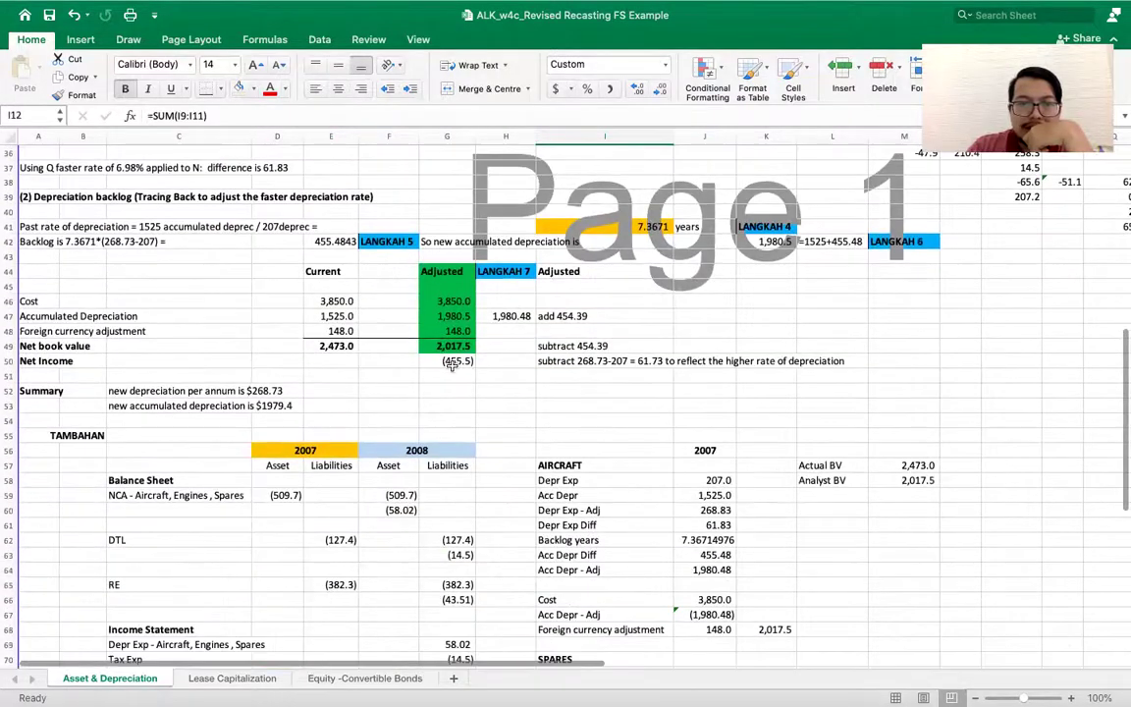
{"action": "left_click", "coordinate": [446, 346]}
Review the net book value row beside G49 and return to the net income adjustment in G50
{"action": "scroll", "coordinate": [447, 350], "scroll_direction": "down", "scroll_amount": 1}
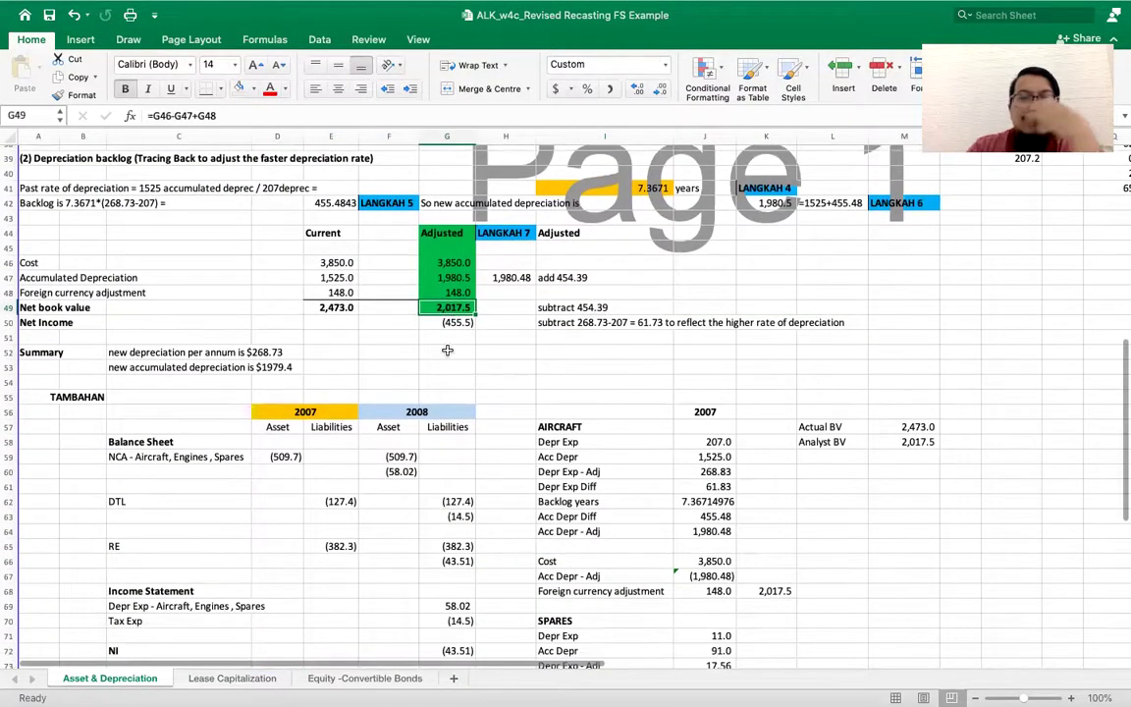
{"action": "key", "text": "Left"}
{"action": "key", "text": "Left"}
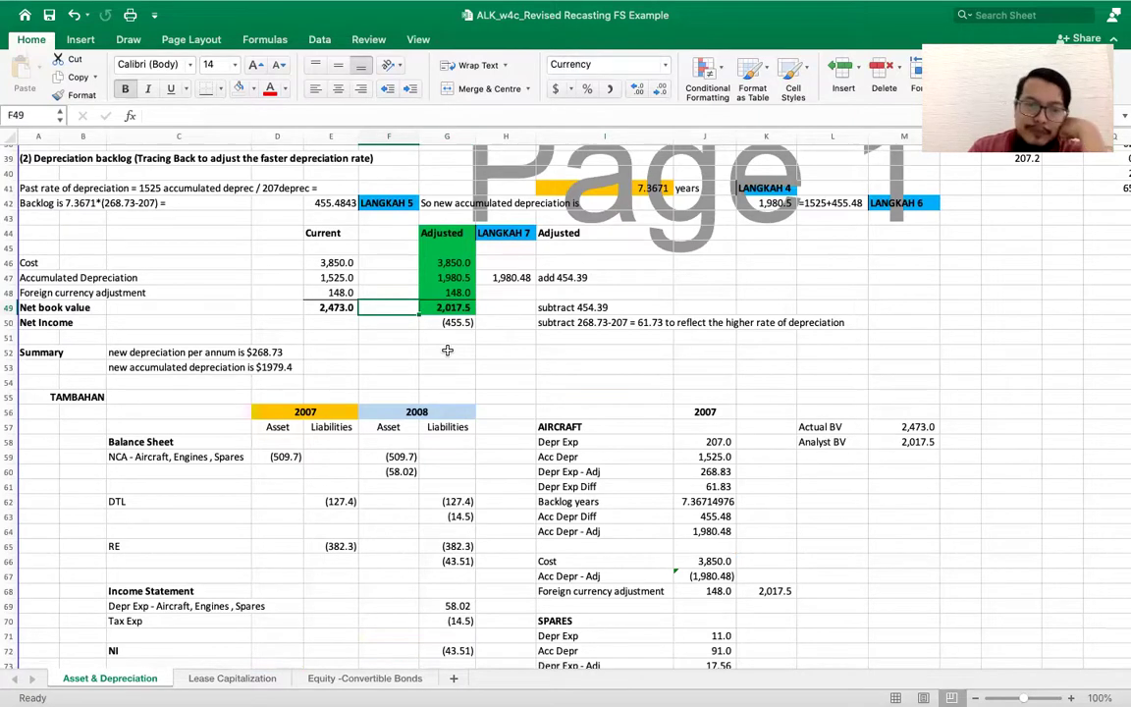
{"action": "key", "text": "Right"}
{"action": "key", "text": "Right"}
{"action": "key", "text": "Down"}
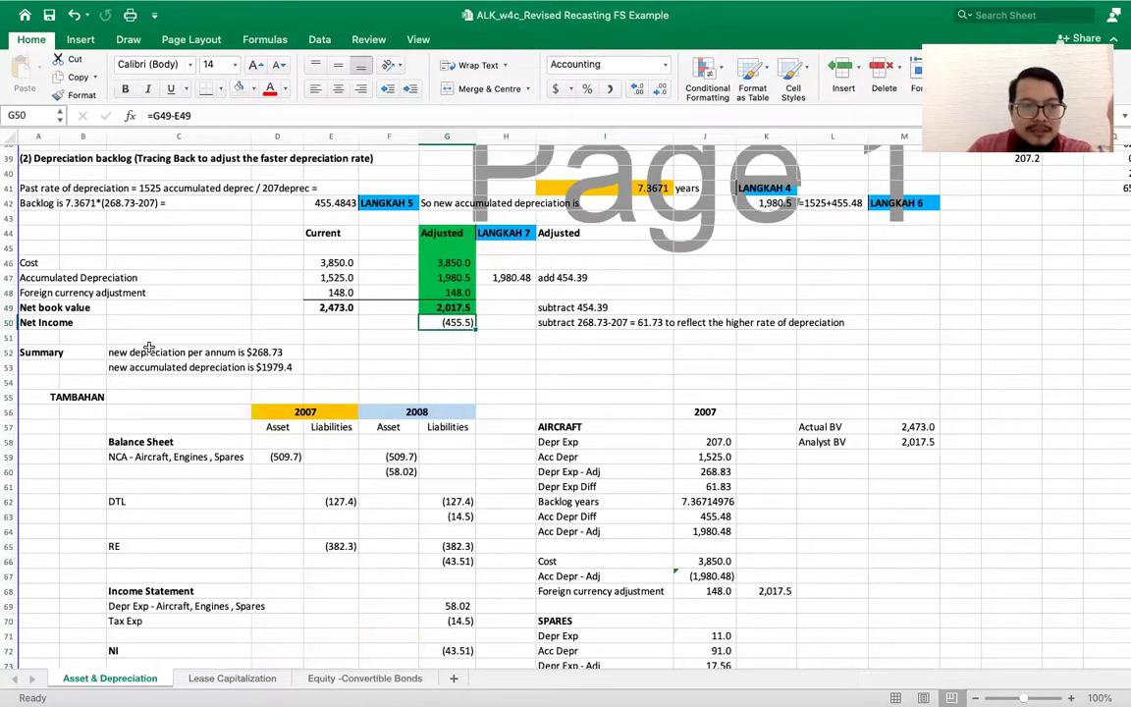
Check the summary statements in C52 and C53 against the calculated depreciation in Q21 and accumulated depreciation in H47
{"action": "left_click", "coordinate": [144, 352]}
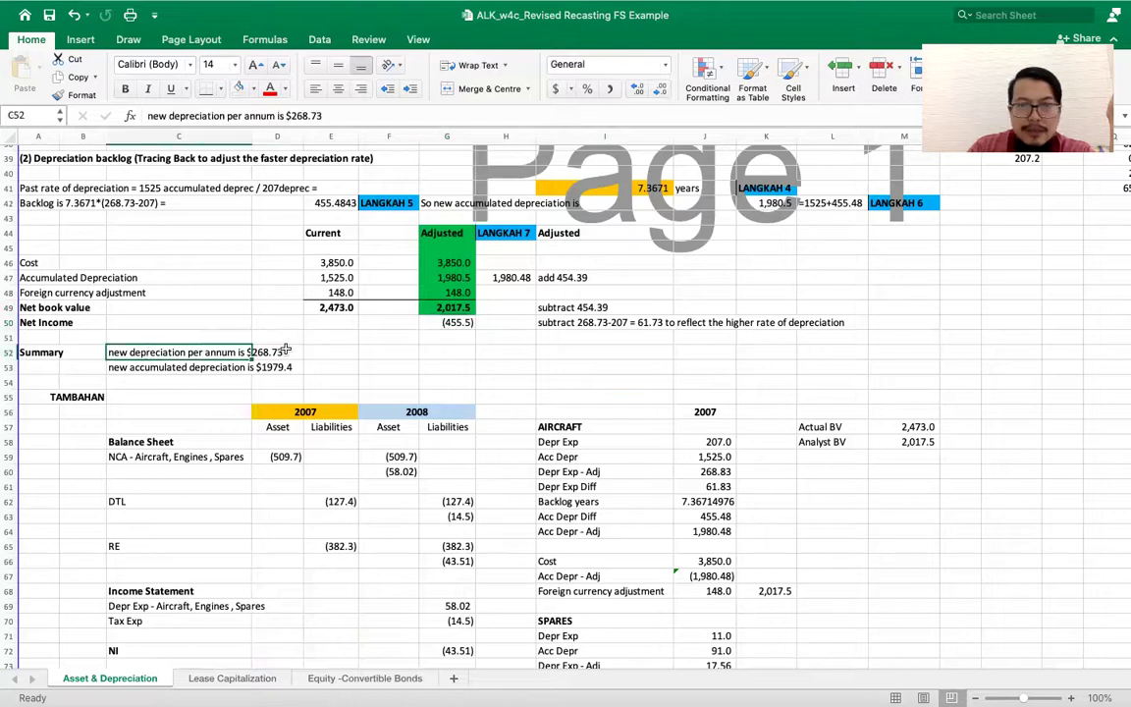
{"action": "scroll", "coordinate": [285, 349], "scroll_direction": "up", "scroll_amount": 10}
{"action": "scroll", "coordinate": [662, 172], "scroll_direction": "right", "scroll_amount": 5}
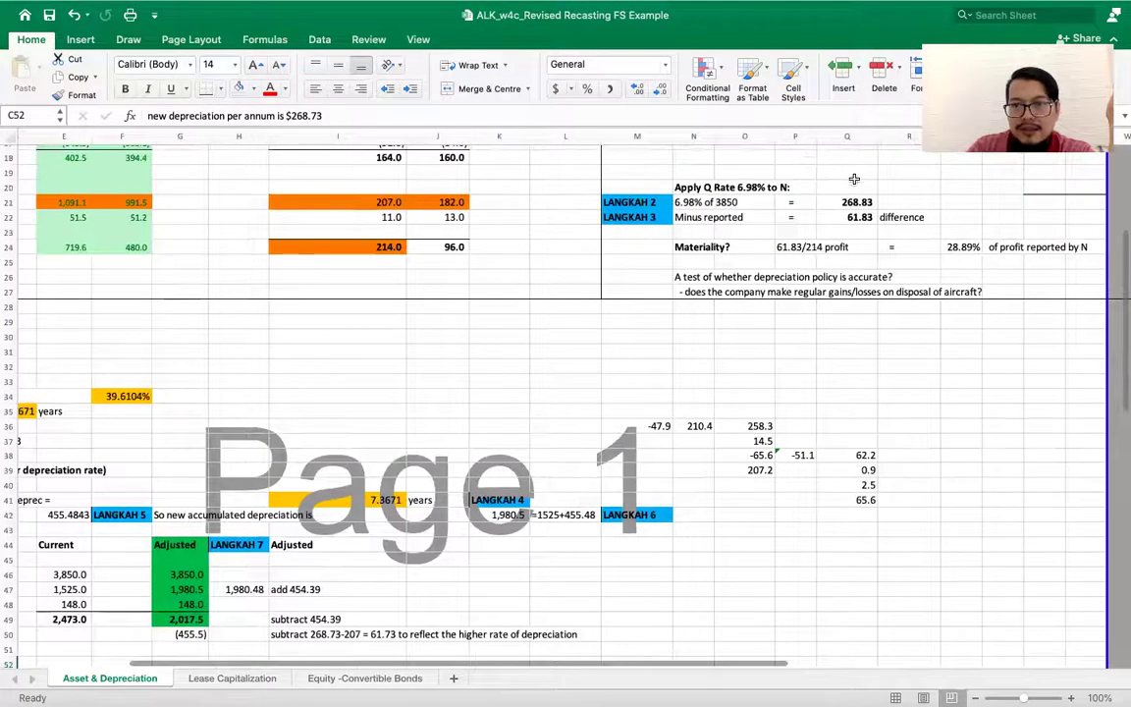
{"action": "left_click", "coordinate": [852, 201]}
{"action": "scroll", "coordinate": [845, 197], "scroll_direction": "down", "scroll_amount": 7}
{"action": "scroll", "coordinate": [844, 196], "scroll_direction": "left", "scroll_amount": 4}
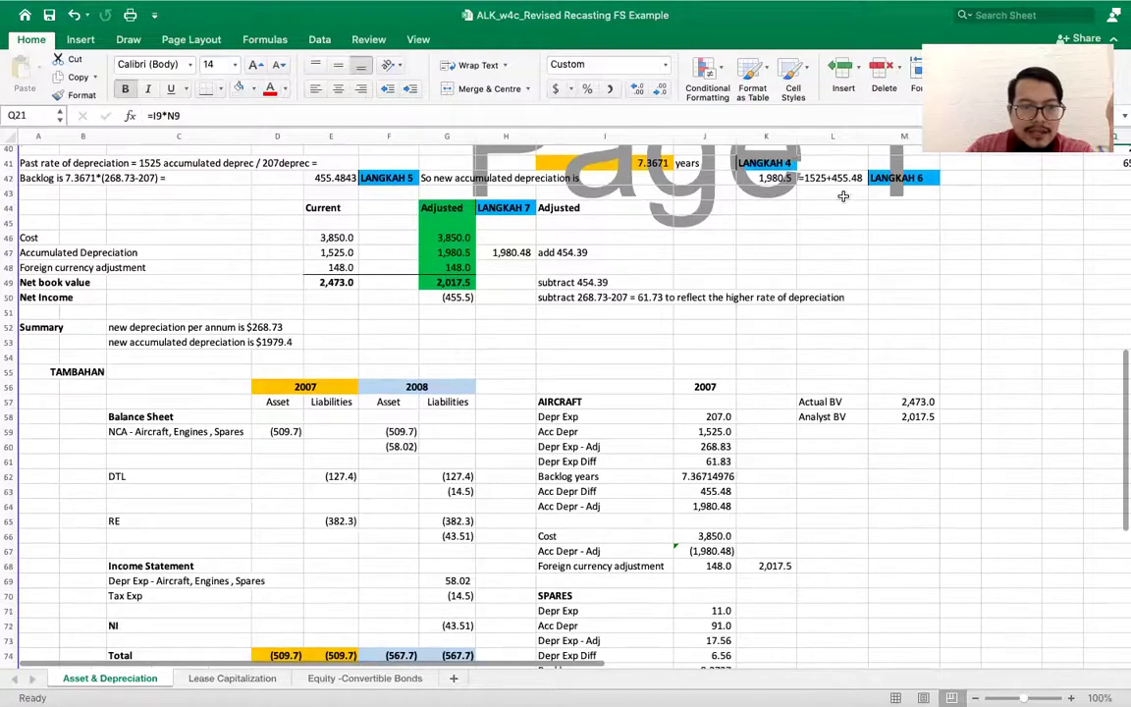
{"action": "left_click", "coordinate": [205, 338]}
{"action": "left_click", "coordinate": [506, 252]}
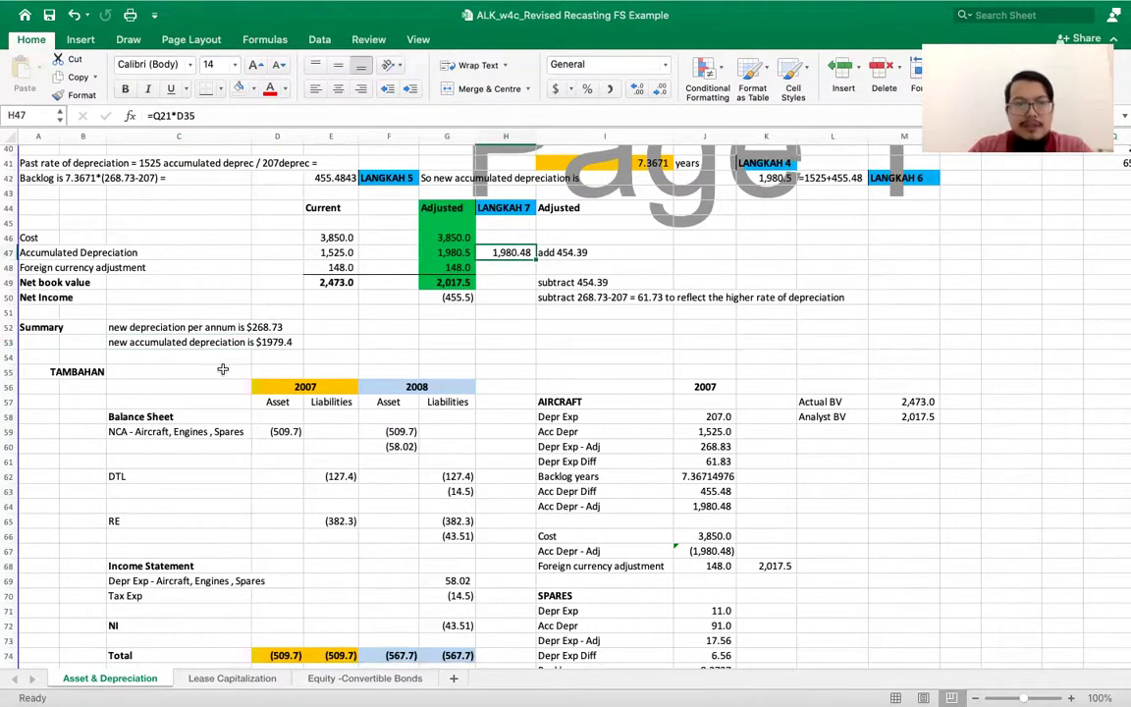
Correct the new depreciation per annum in summary cell C52 to $268.83
{"action": "left_click", "coordinate": [149, 326]}
{"action": "double_click", "coordinate": [150, 327]}
{"action": "key", "text": "BackSpace"}
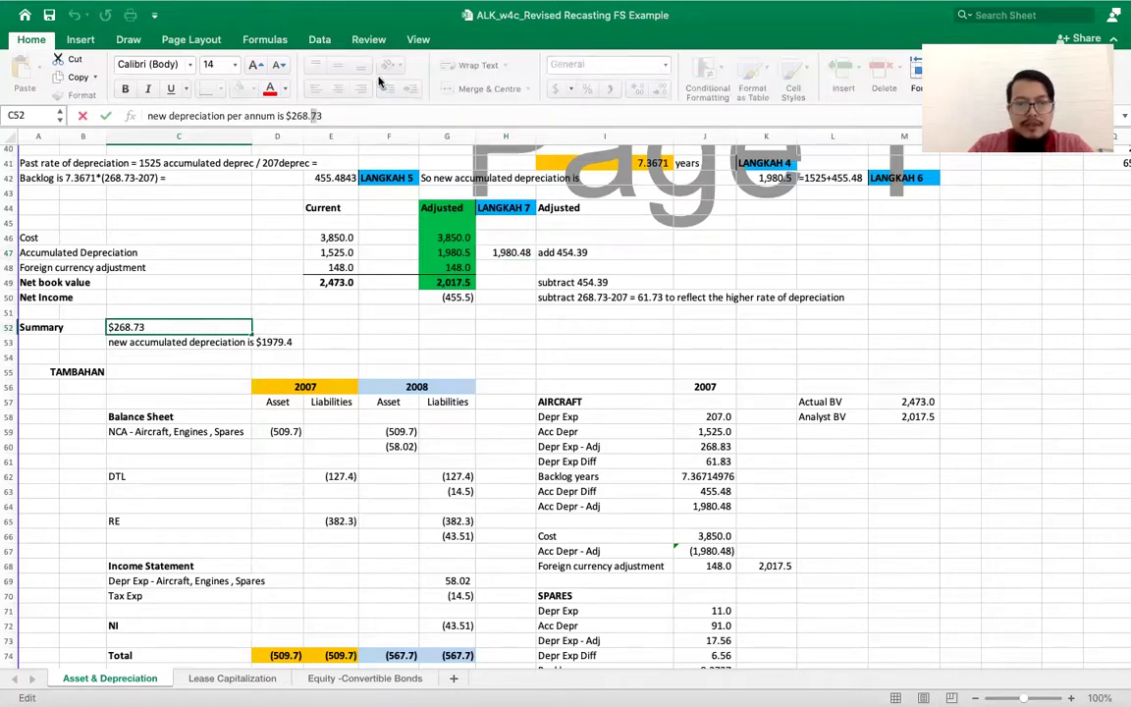
{"action": "key", "text": "Return"}
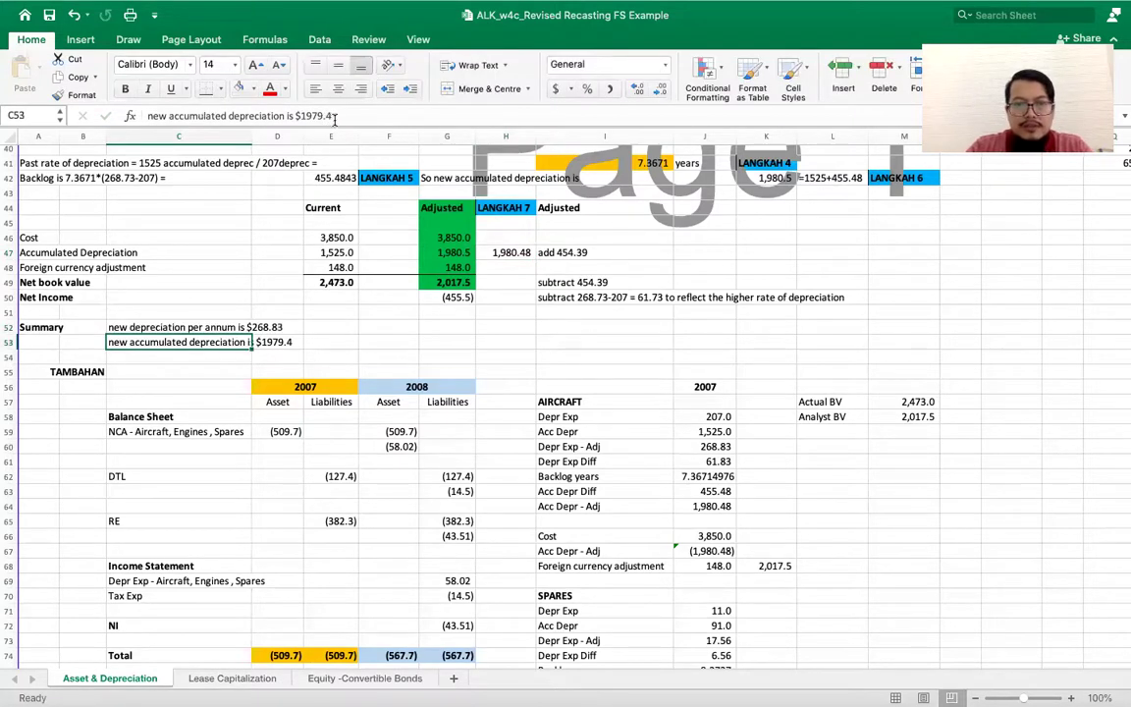
Correct the new accumulated depreciation in summary cell C53 to $1980.48
{"action": "left_click", "coordinate": [333, 116]}
{"action": "key", "text": "BackSpace"}
{"action": "key", "text": "BackSpace"}
{"action": "key", "text": "BackSpace"}
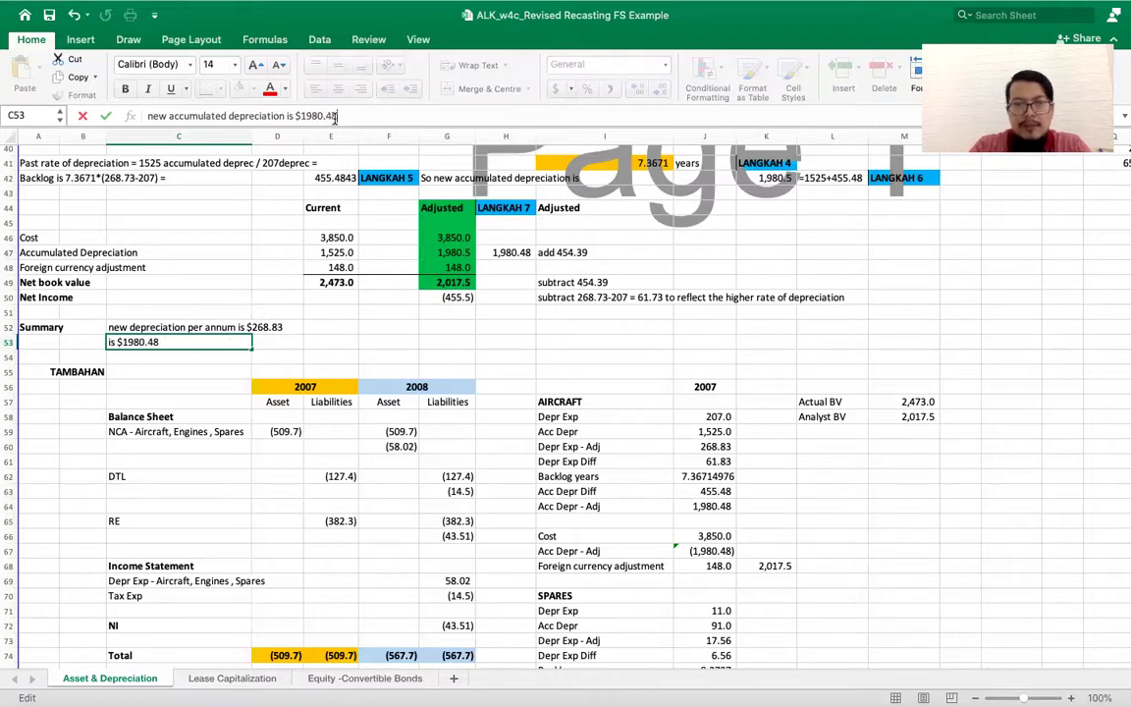
{"action": "type", "text": "80.48"}
{"action": "key", "text": "Return"}
{"action": "key", "text": "Up"}
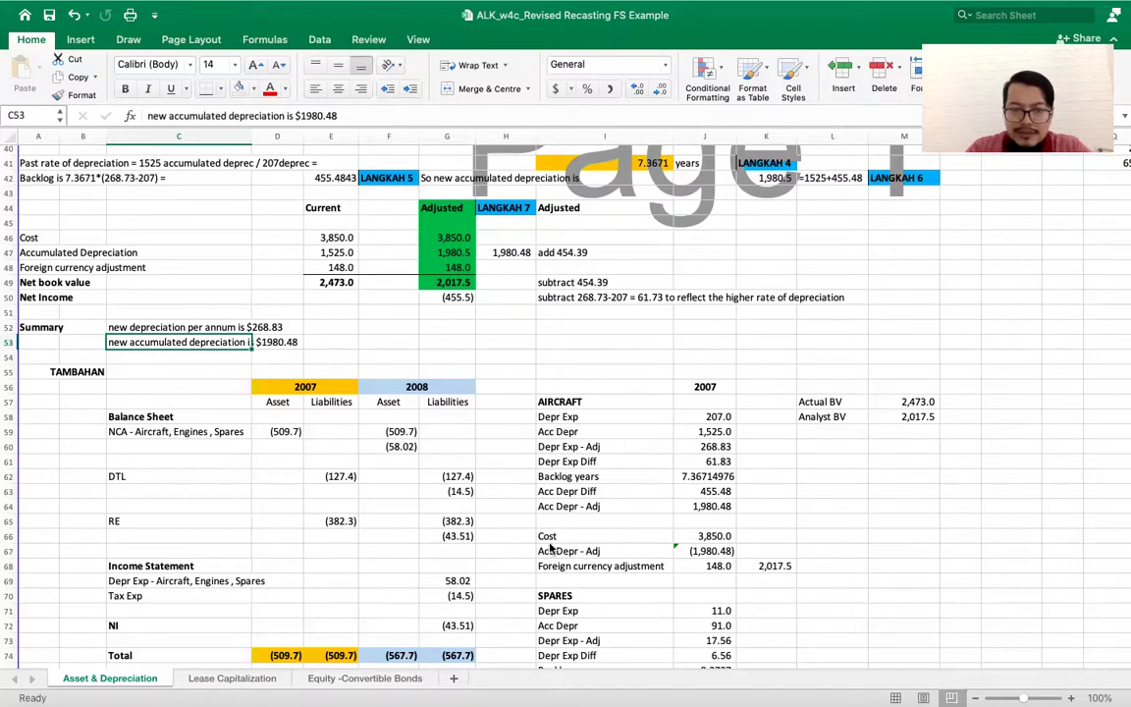
{"action": "mouse_move", "coordinate": [409, 152]}
{"action": "left_mouse_down"}
{"action": "mouse_move", "coordinate": [118, 196]}
{"action": "mouse_move", "coordinate": [413, 378]}
{"action": "mouse_move", "coordinate": [834, 223]}
{"action": "left_mouse_up"}
{"action": "left_click_drag", "start_coordinate": [730, 176], "coordinate": [391, 138]}
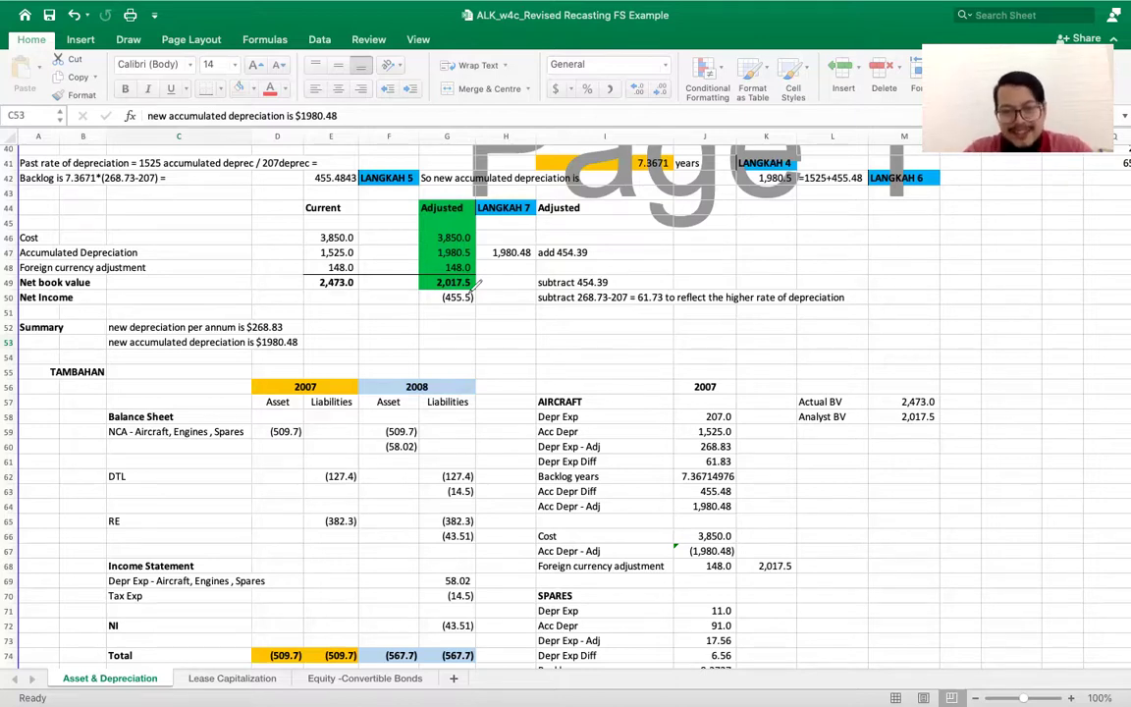
{"action": "mouse_move", "coordinate": [187, 366]}
{"action": "left_mouse_down"}
{"action": "mouse_move", "coordinate": [479, 365]}
{"action": "mouse_move", "coordinate": [273, 405]}
{"action": "mouse_move", "coordinate": [192, 374]}
{"action": "mouse_move", "coordinate": [270, 356]}
{"action": "left_mouse_up"}
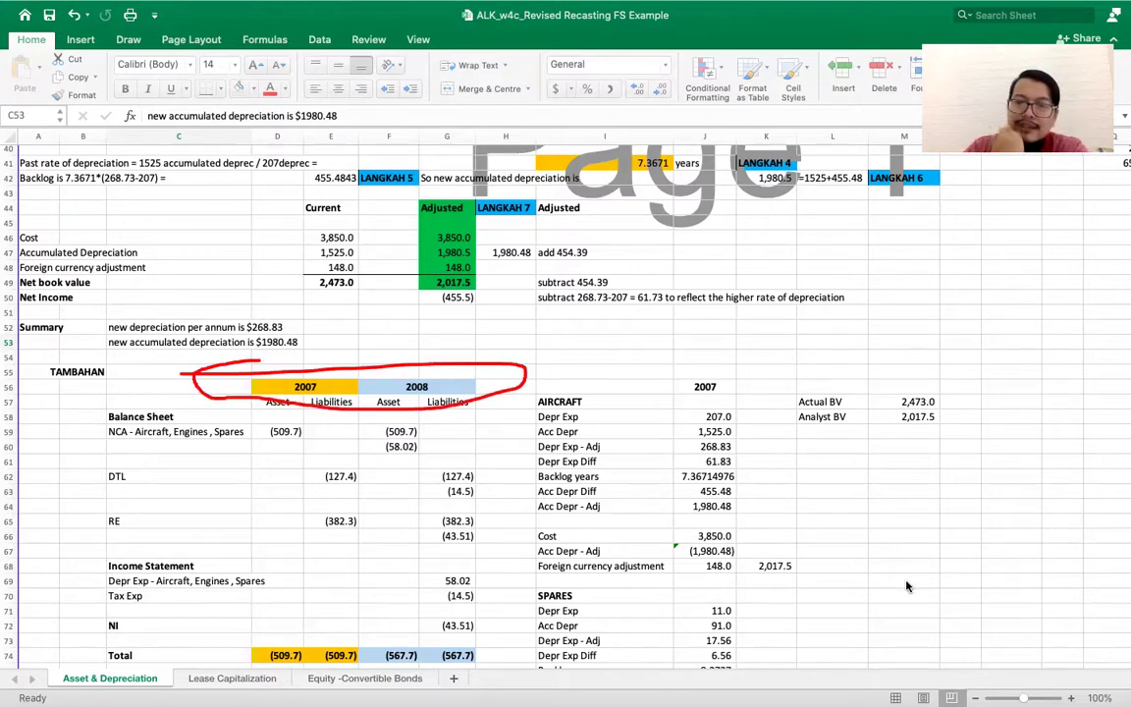
Review the TAMBAHAN section and trace the cells referenced by the 2007 NCA asset adjustment formula in D59
{"action": "scroll", "coordinate": [485, 468], "scroll_direction": "down", "scroll_amount": 5}
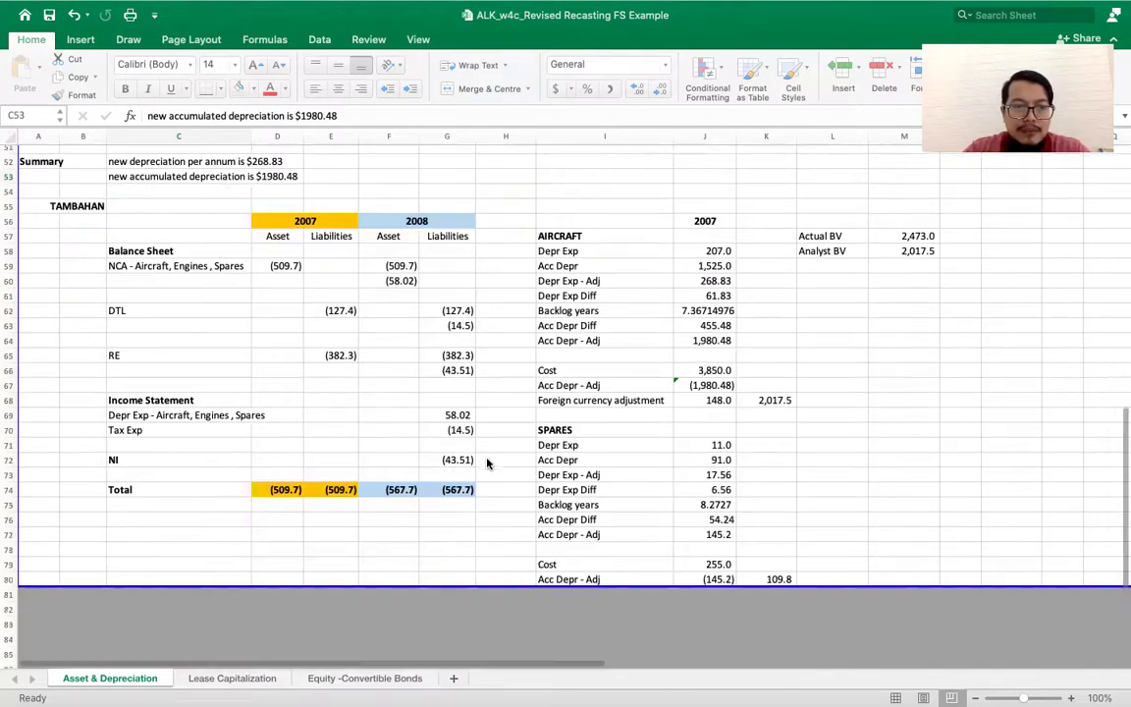
{"action": "scroll", "coordinate": [487, 464], "scroll_direction": "up", "scroll_amount": 3}
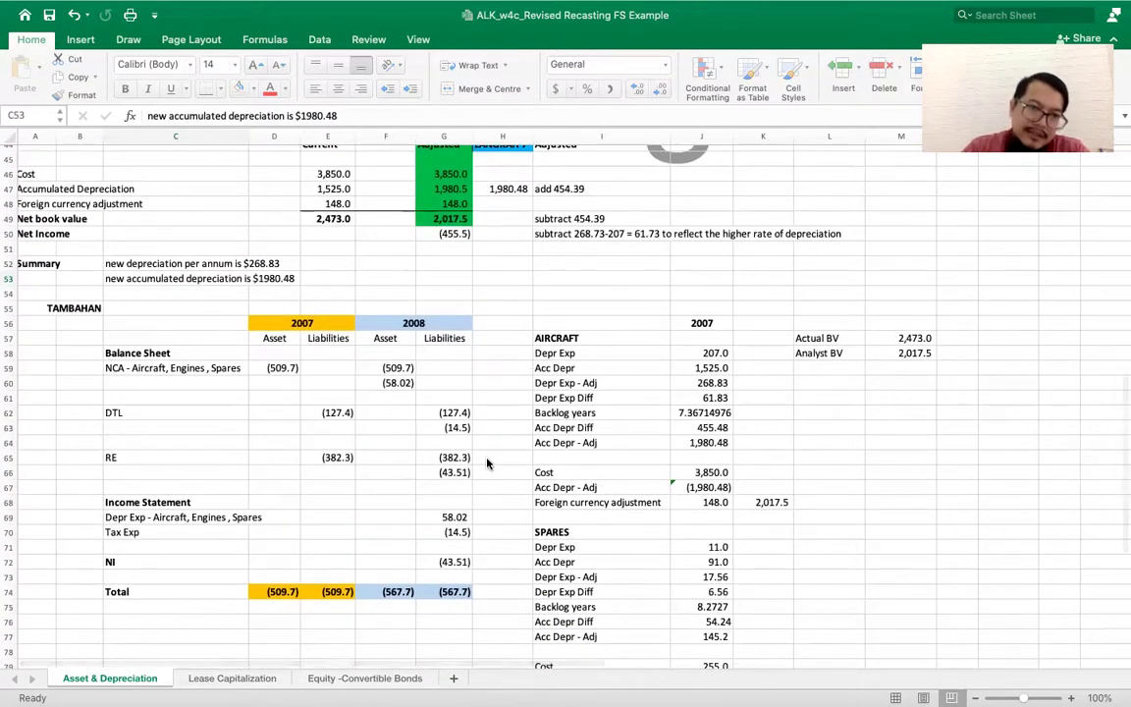
{"action": "scroll", "coordinate": [682, 442], "scroll_direction": "down", "scroll_amount": 3}
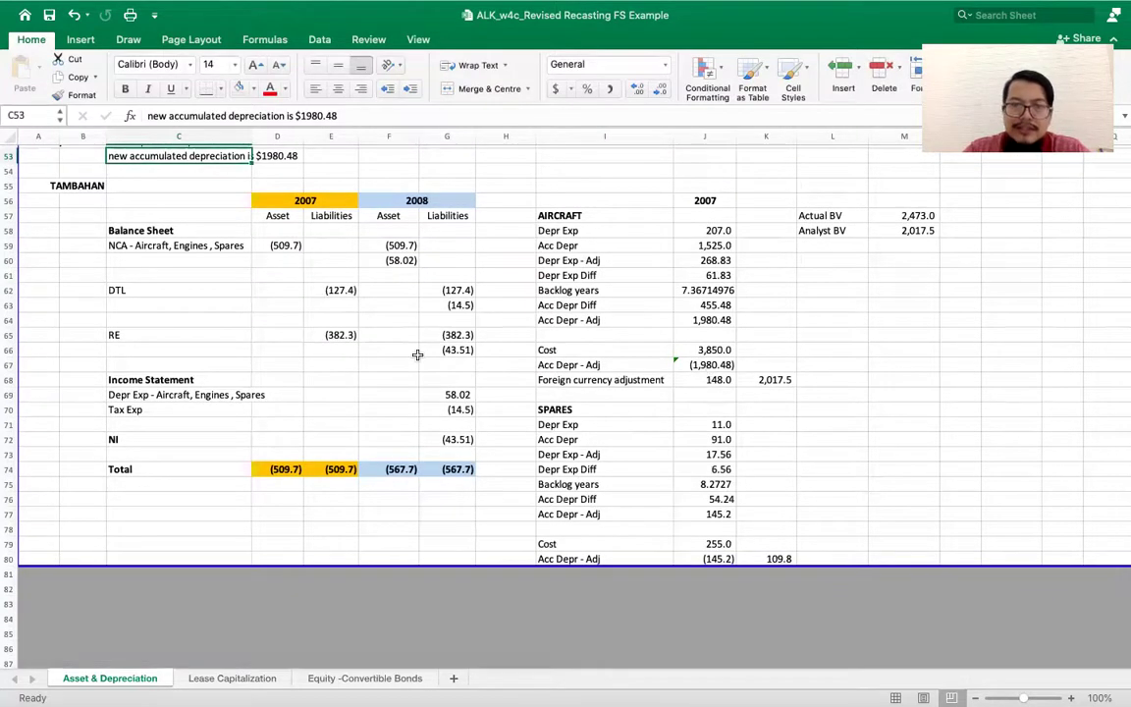
{"action": "left_click", "coordinate": [295, 248]}
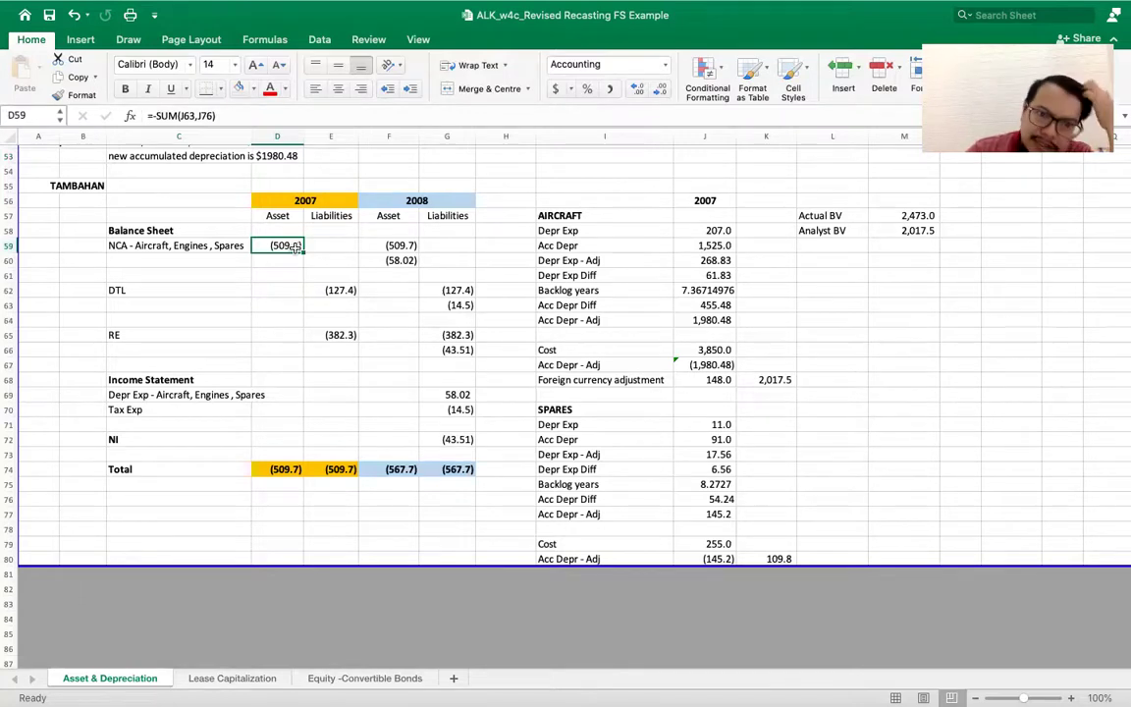
{"action": "double_click", "coordinate": [294, 248]}
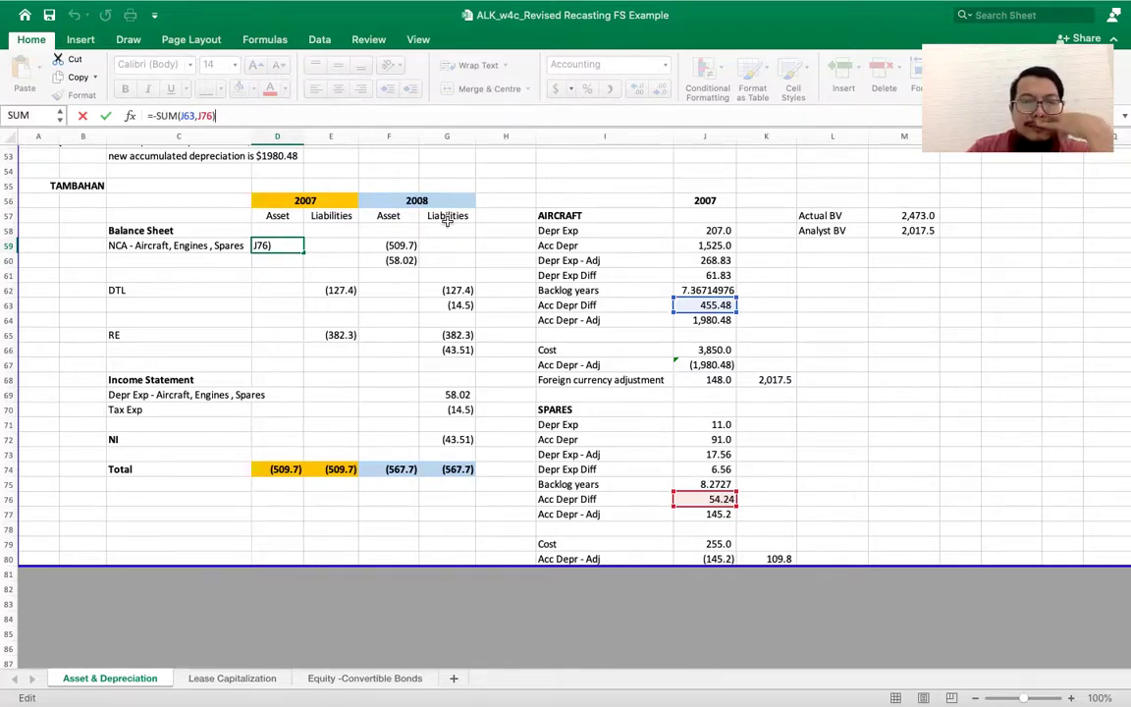
Look over the source company data, then compare the 2007 and 2008 asset and liability totals in row 74
{"action": "left_click", "coordinate": [556, 221]}
{"action": "scroll", "coordinate": [555, 221], "scroll_direction": "up", "scroll_amount": 15}
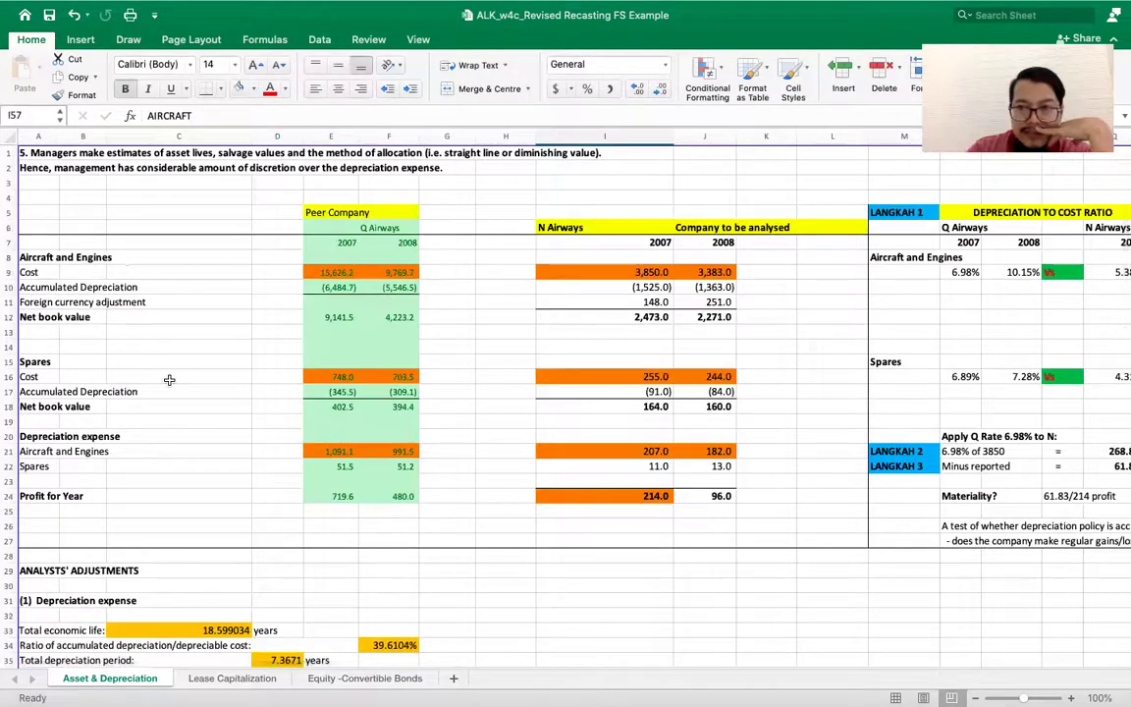
{"action": "scroll", "coordinate": [169, 379], "scroll_direction": "down", "scroll_amount": 15}
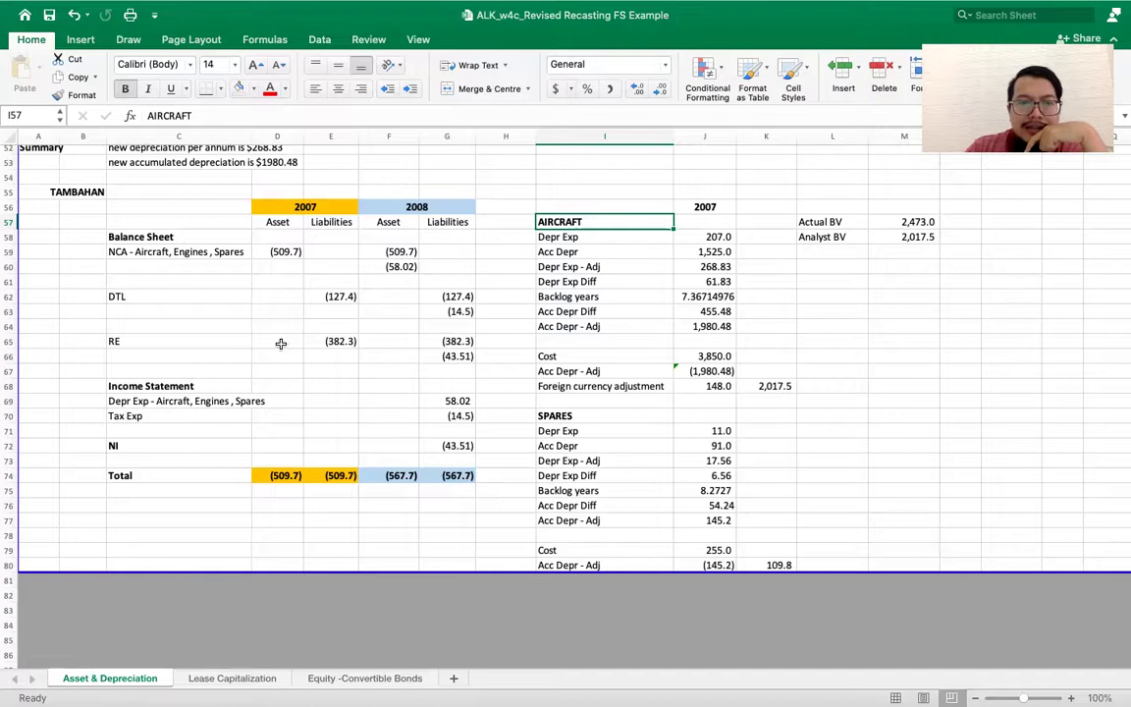
{"action": "left_click", "coordinate": [294, 476]}
{"action": "key", "text": "Right"}
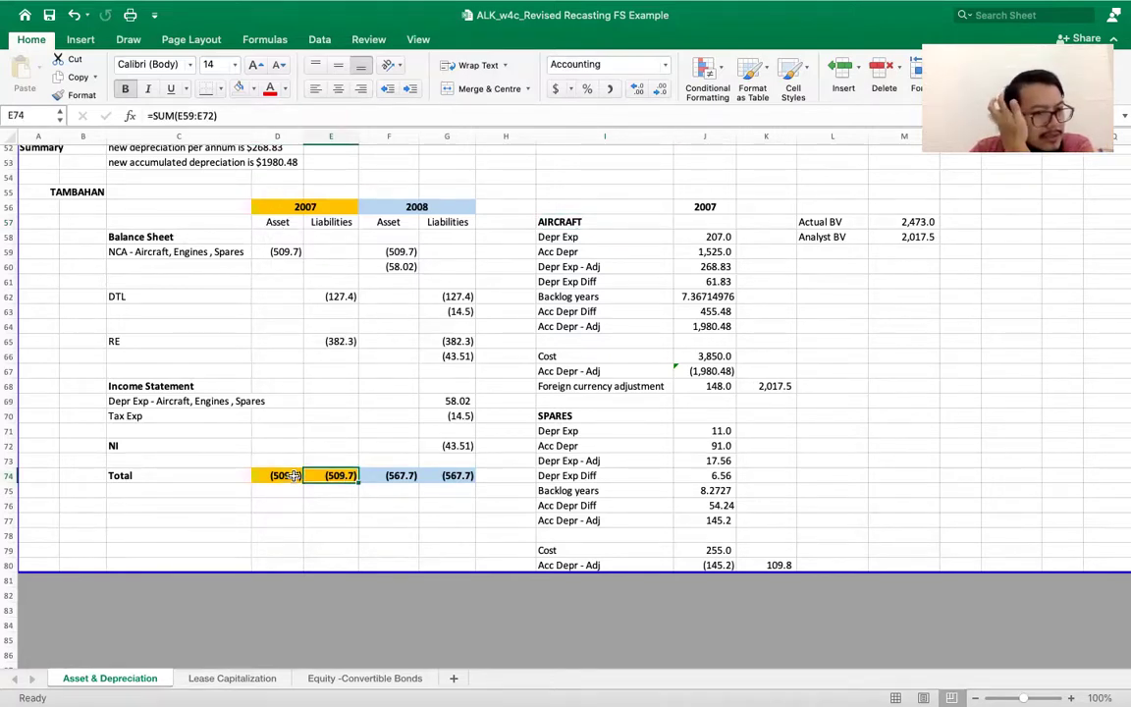
{"action": "key", "text": "Right"}
{"action": "key", "text": "Right"}
{"action": "key", "text": "Left"}
{"action": "scroll", "coordinate": [290, 467], "scroll_direction": "up", "scroll_amount": 2}
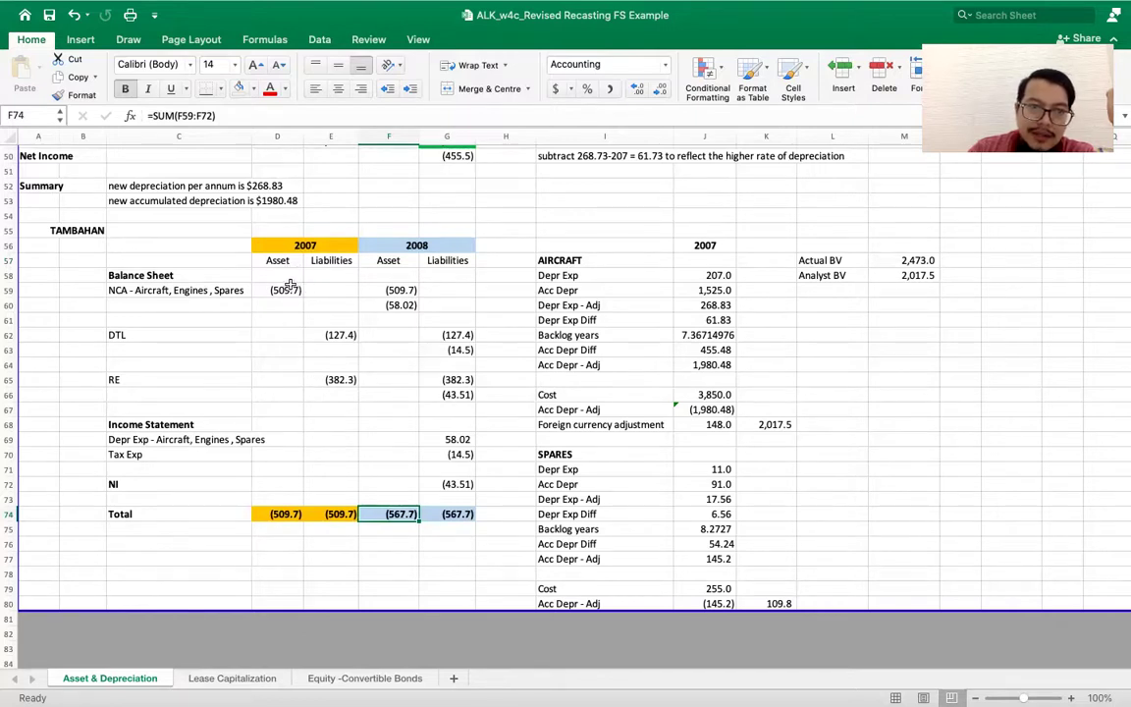
Examine the 2007 adjustments for NCA in D59, DTL in E62 and RE in E65
{"action": "left_click", "coordinate": [291, 286]}
{"action": "key", "text": "Right"}
{"action": "key", "text": "Right"}
{"action": "key", "text": "Down"}
{"action": "key", "text": "Down"}
{"action": "key", "text": "Left"}
{"action": "key", "text": "Down"}
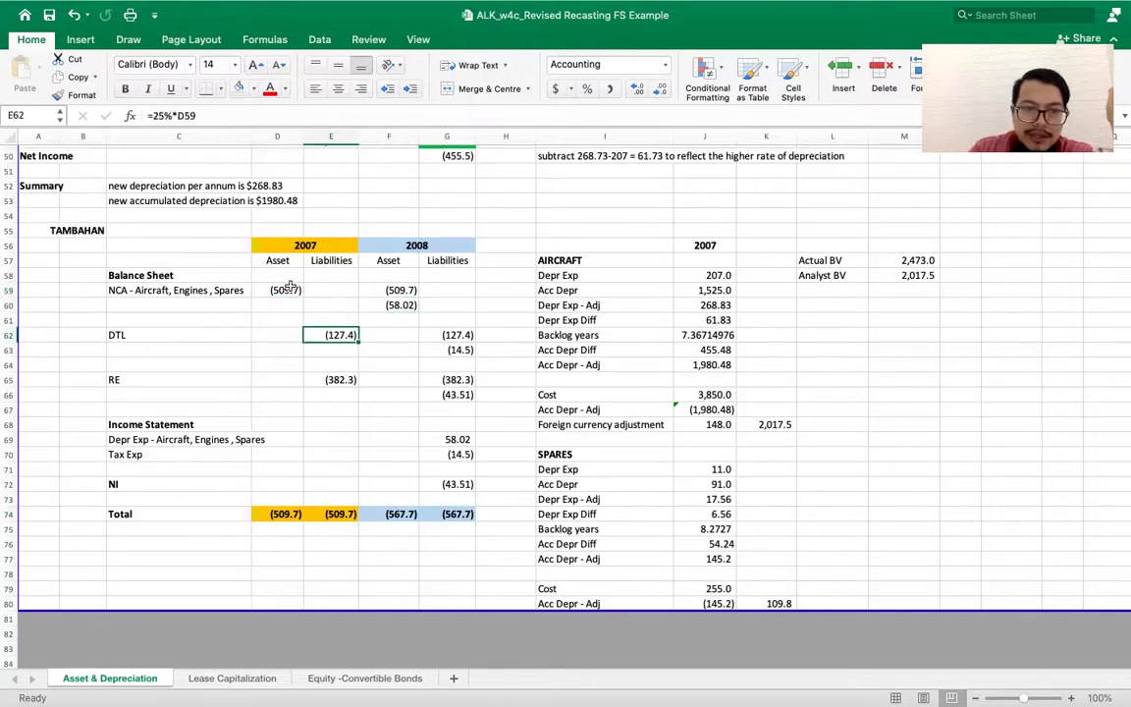
{"action": "key", "text": "Down"}
{"action": "key", "text": "Down"}
{"action": "key", "text": "Up"}
{"action": "key", "text": "Left"}
Trace the 2008 balance sheet adjustments from the NCA asset cells F59:F60 through the DTL and RE liability cells down to G66
{"action": "key", "text": "Right"}
{"action": "key", "text": "Right"}
{"action": "key", "text": "Up"}
{"action": "key", "text": "Up"}
{"action": "key", "text": "Up"}
{"action": "key", "text": "Up"}
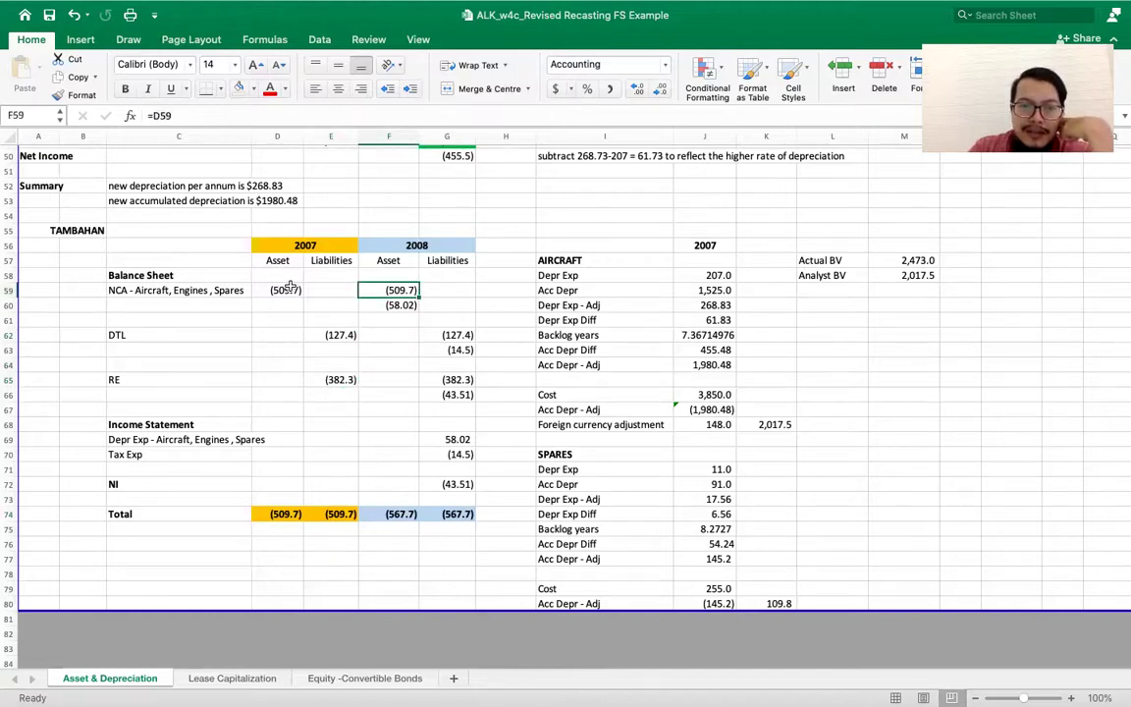
{"action": "key", "text": "Down"}
{"action": "key", "text": "Down"}
{"action": "key", "text": "Down"}
{"action": "key", "text": "Right"}
{"action": "key", "text": "Left"}
{"action": "key", "text": "Up"}
{"action": "key", "text": "Up"}
{"action": "key", "text": "Up"}
{"action": "key", "text": "Down"}
{"action": "key", "text": "Down"}
{"action": "key", "text": "Down"}
{"action": "key", "text": "Right"}
{"action": "key", "text": "Down"}
{"action": "key", "text": "Down"}
{"action": "key", "text": "Down"}
{"action": "key", "text": "Down"}
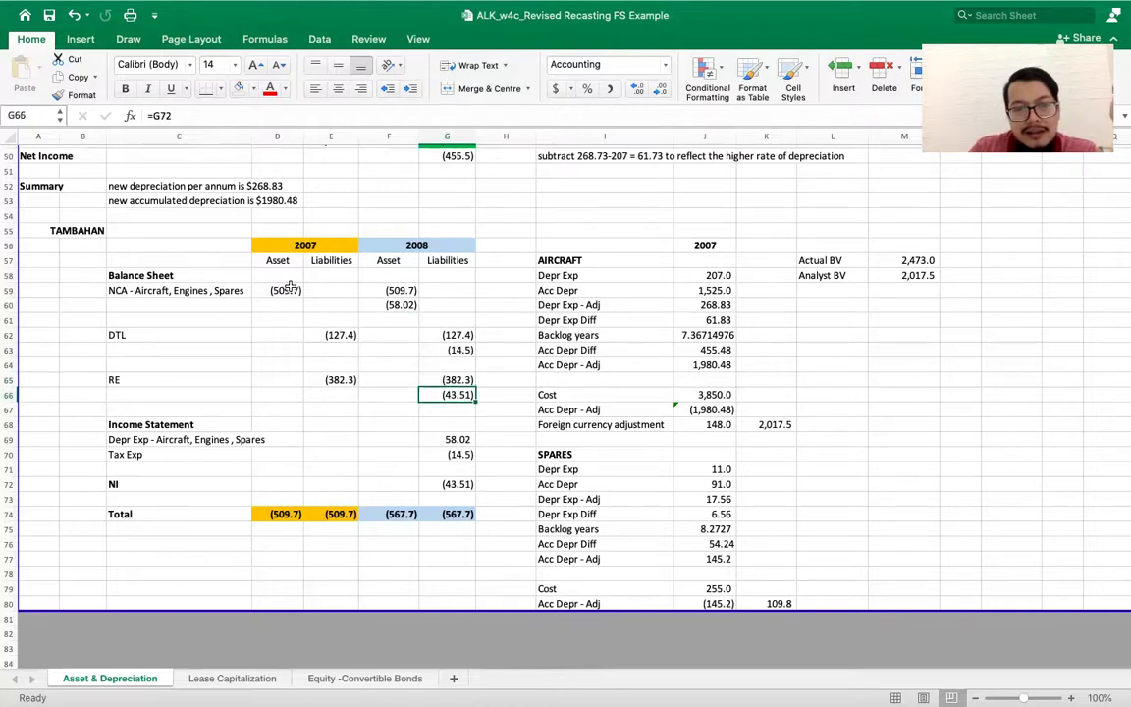
Review the 2008 income statement formulas for depreciation expense in G69, tax expense in G70 and net income in G72
{"action": "scroll", "coordinate": [291, 286], "scroll_direction": "down", "scroll_amount": 3}
{"action": "left_click", "coordinate": [466, 390]}
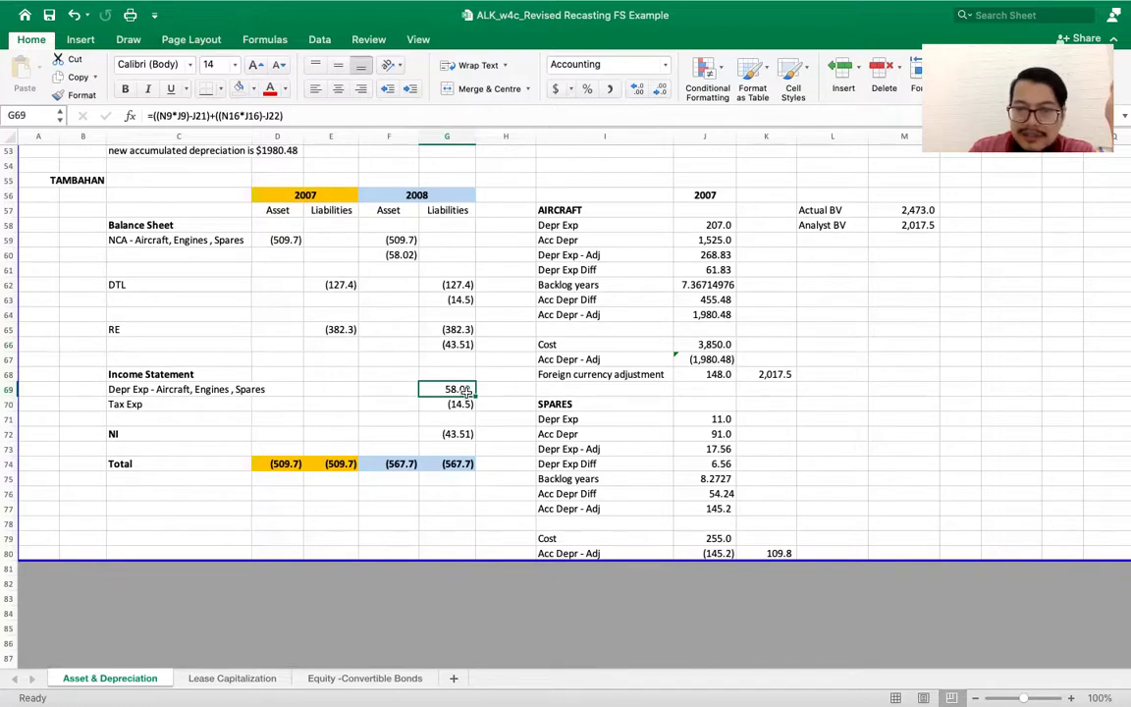
{"action": "key", "text": "Down"}
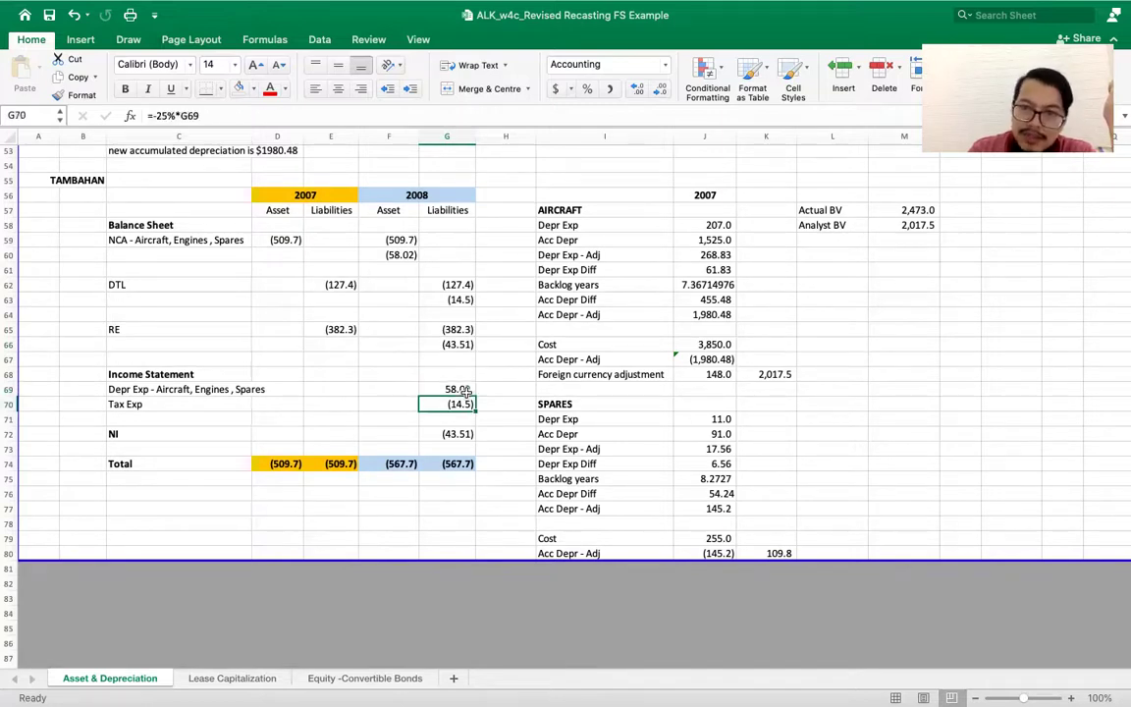
{"action": "key", "text": "Down"}
{"action": "key", "text": "Down"}
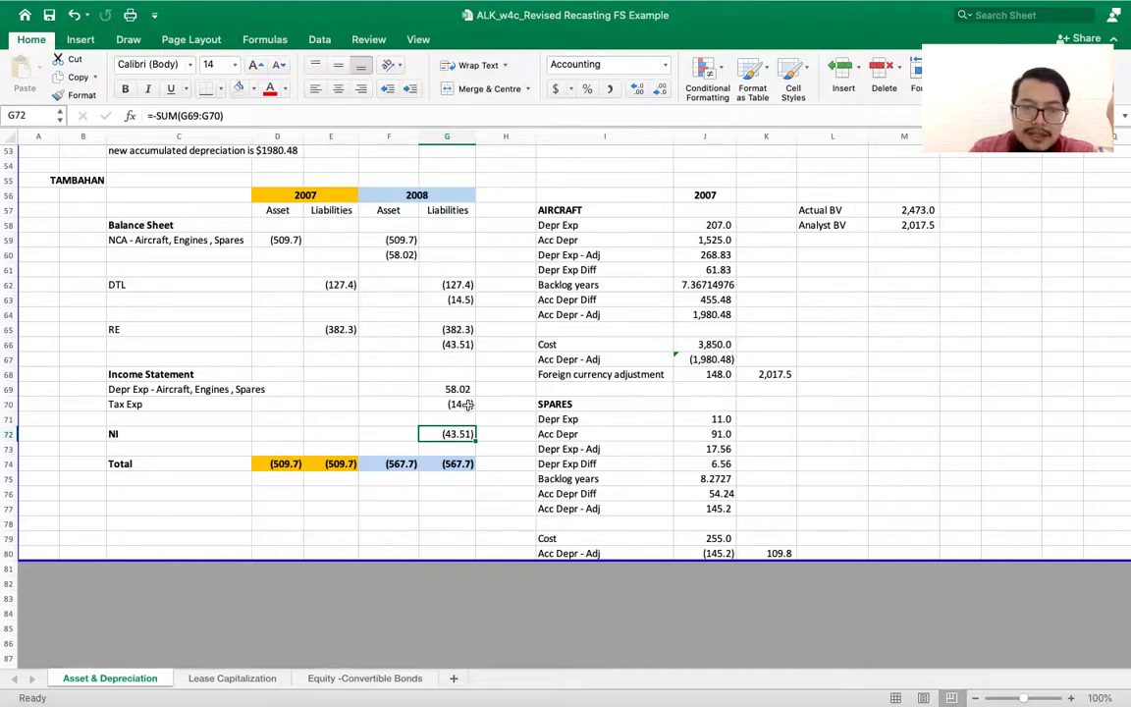
{"action": "key", "text": "Down"}
{"action": "key", "text": "Down"}
{"action": "key", "text": "Up"}
{"action": "key", "text": "Up"}
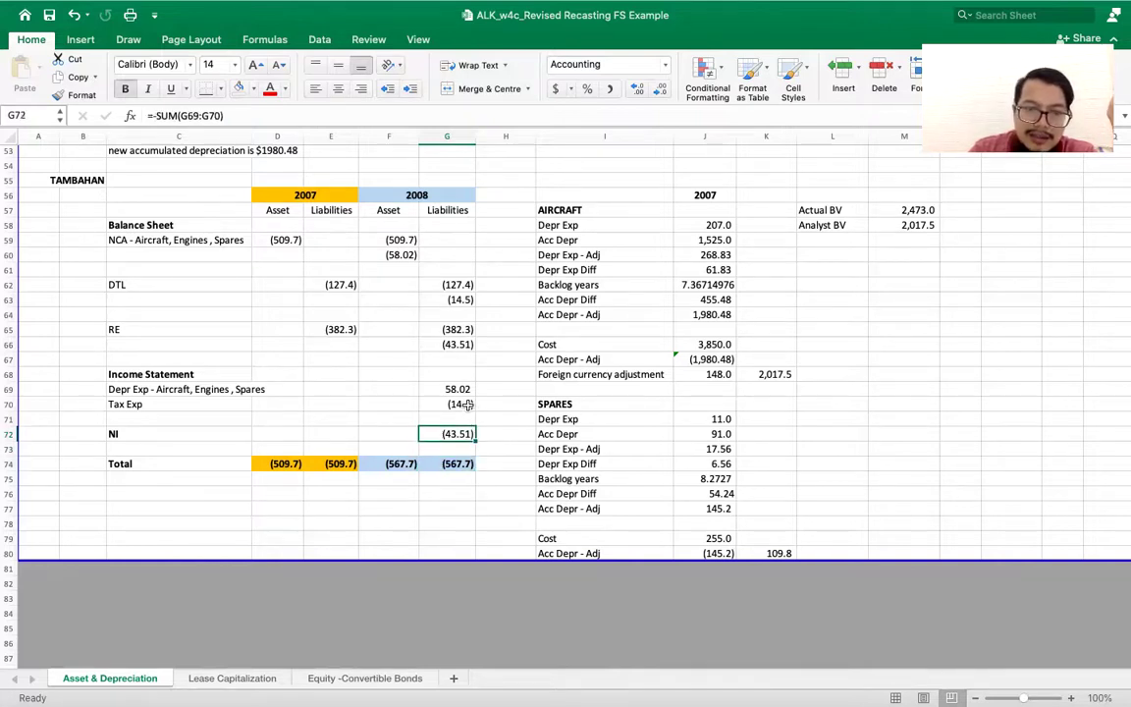